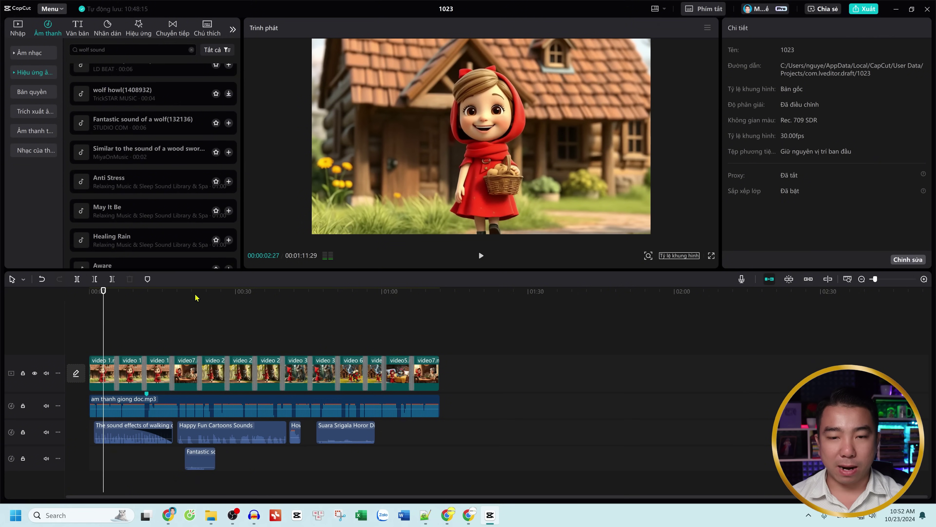
Preview the finished Red Riding Hood animation at several points of the timeline, including in full screen.
click(121, 324)
drag(130, 325, 236, 331)
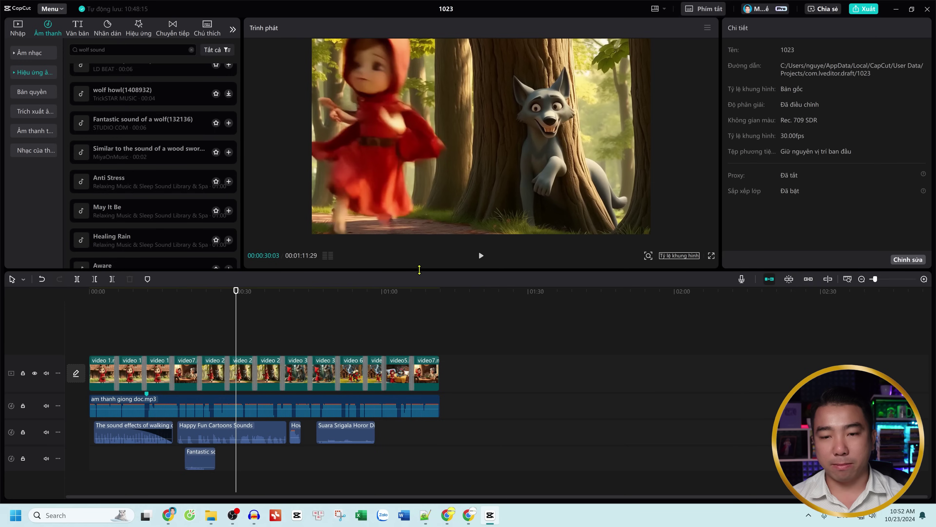
drag(418, 272, 417, 315)
click(712, 301)
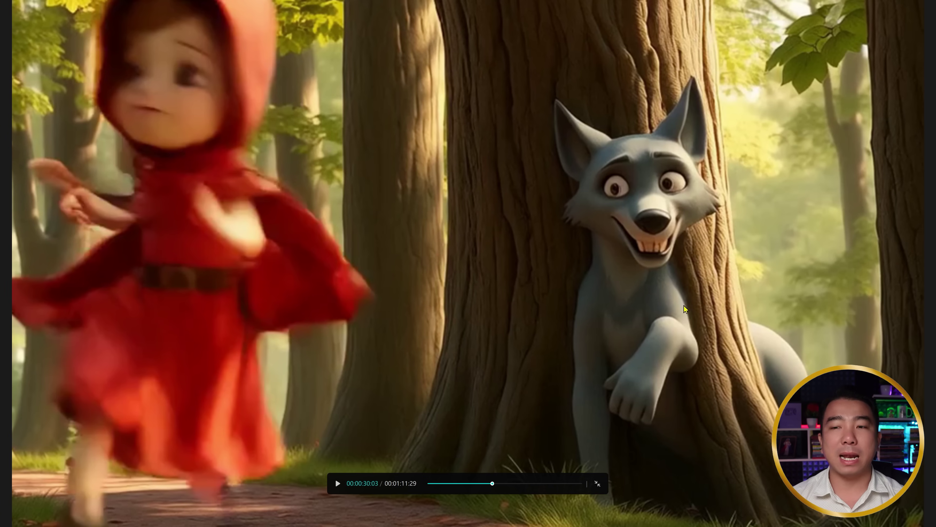
drag(512, 482, 533, 484)
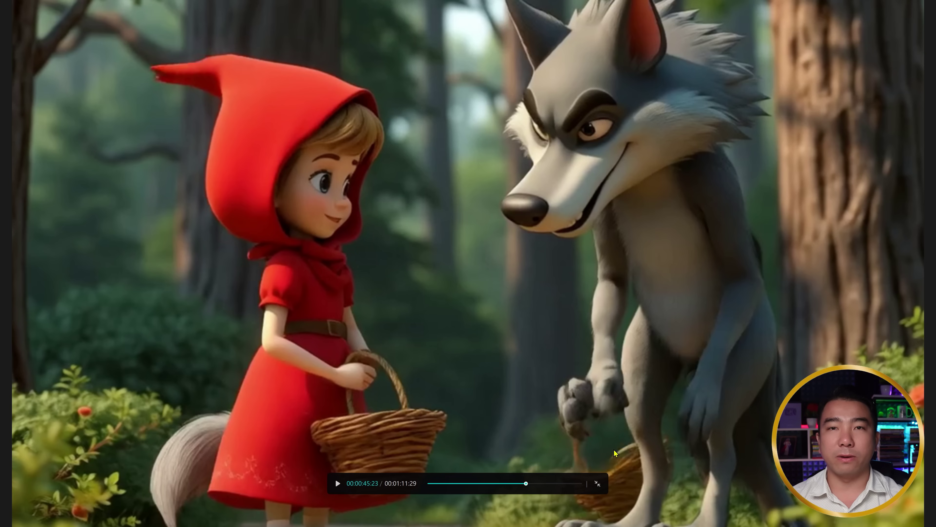
key(Escape)
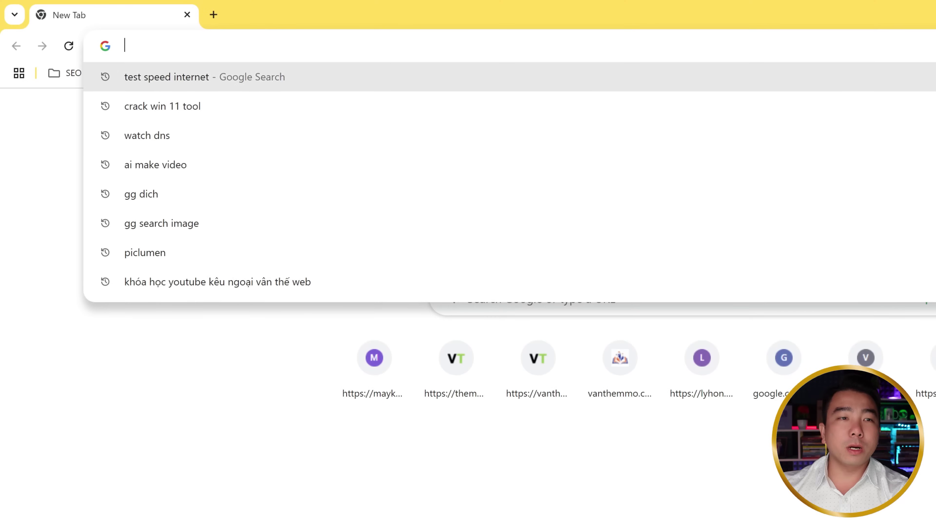
Go to chat.openai.com in the Chrome browser.
text(chat.openai.com)
key(Return)
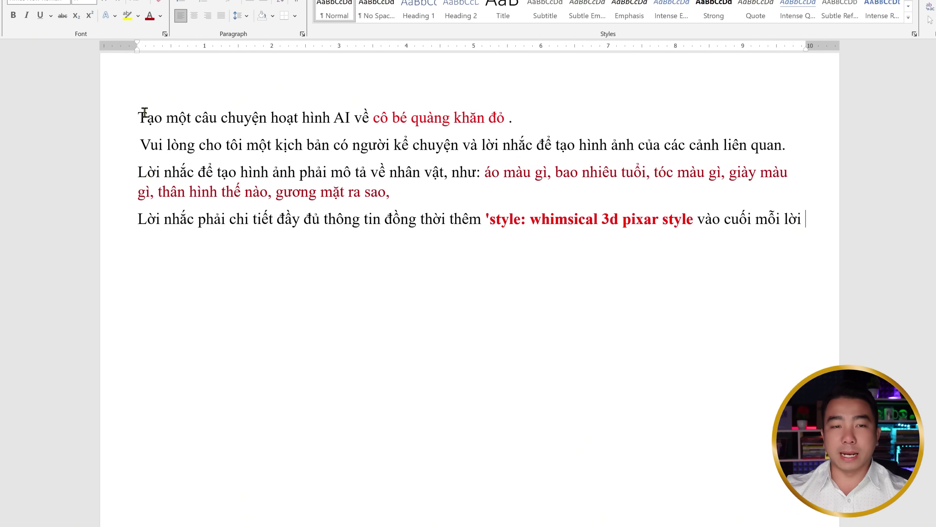
Review the Red Riding Hood story prompt in the Word document, including its character details and style requirement.
drag(140, 118, 792, 218)
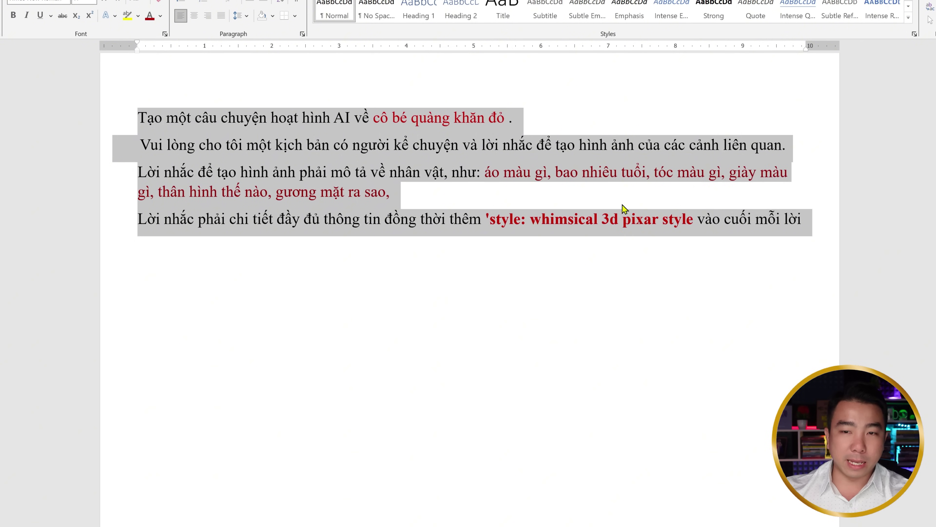
click(471, 145)
drag(141, 116, 379, 125)
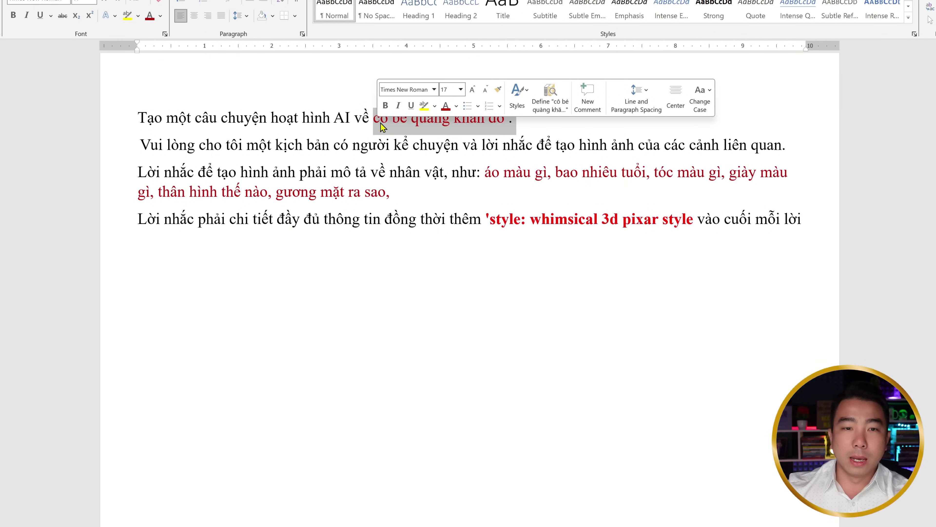
drag(142, 152, 730, 147)
drag(217, 172, 799, 220)
click(491, 224)
Complete the prompt's last sentence with the word "nhắc" and copy the entire prompt.
click(809, 223)
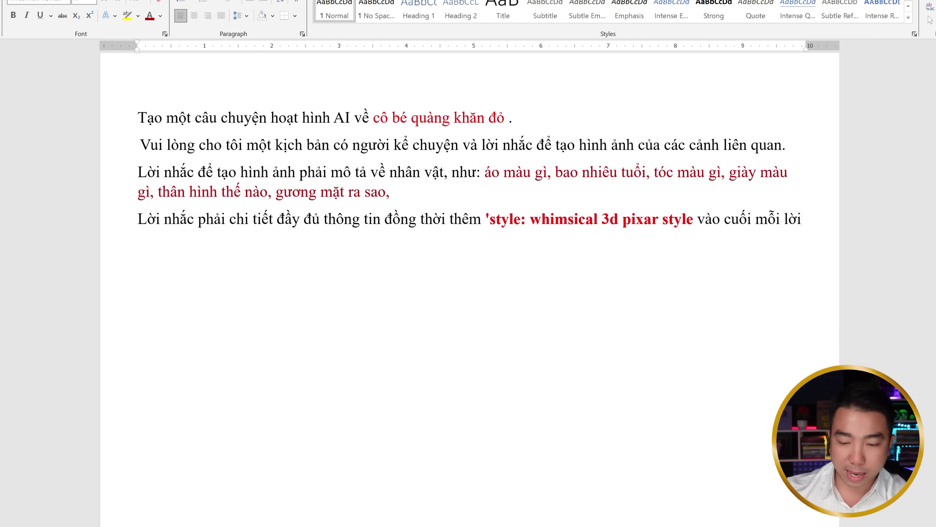
text(nhăc)
key(ctrl+a)
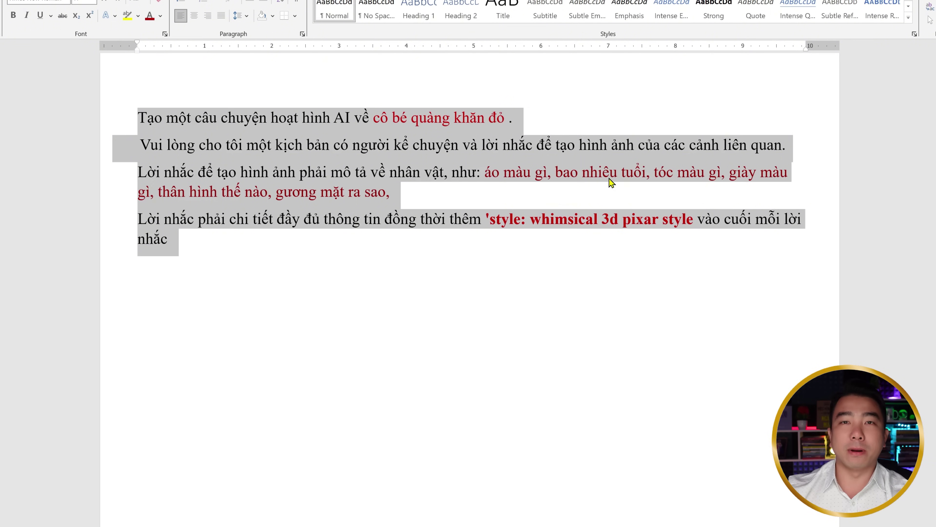
right_click(366, 163)
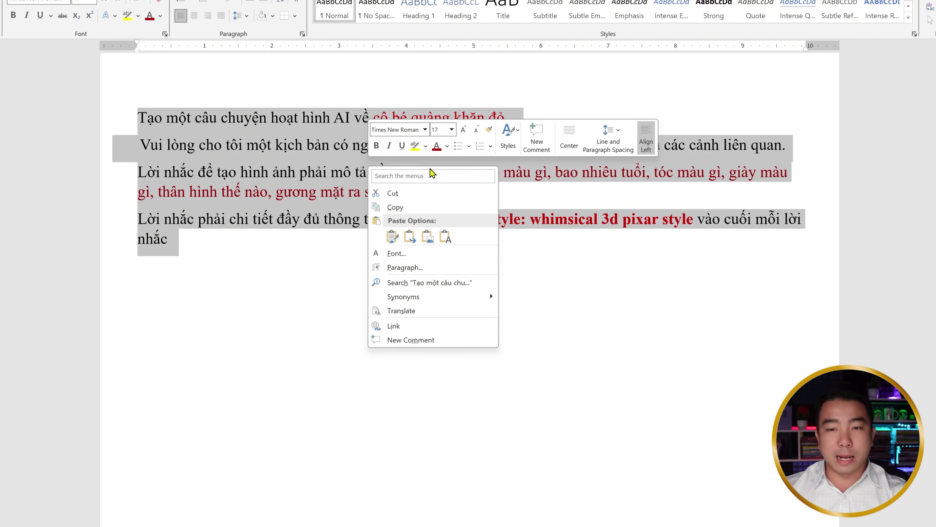
click(431, 207)
Switch to ChatGPT, paste the copied story prompt into the message and send it.
key(alt+Tab)
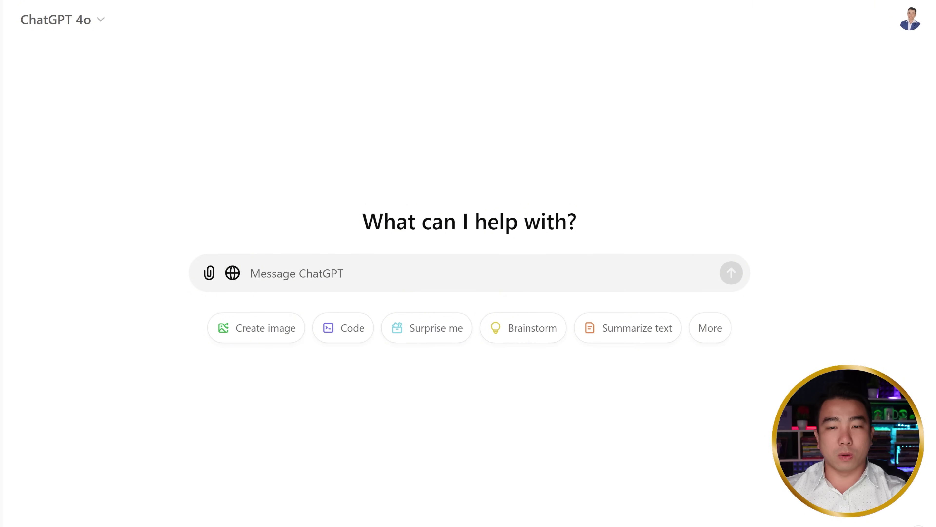
key(ctrl+v)
drag(280, 237, 251, 242)
click(253, 238)
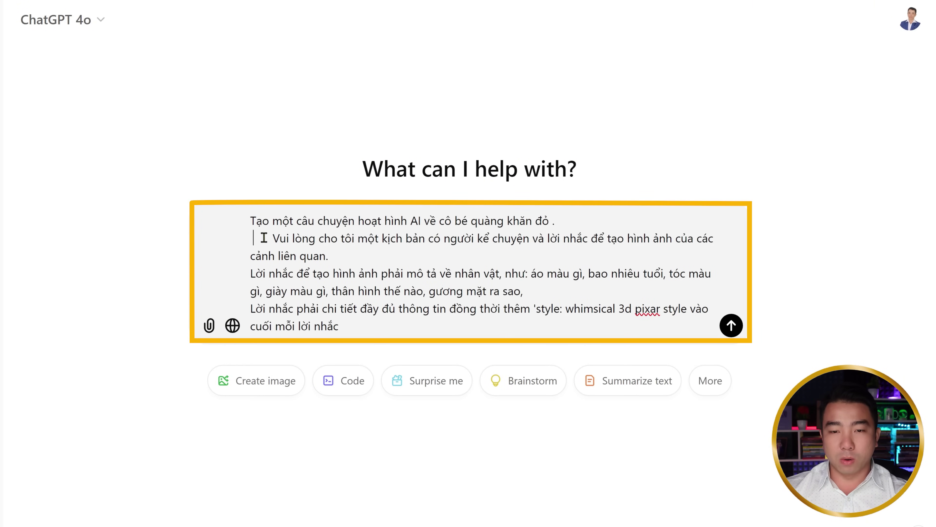
click(731, 324)
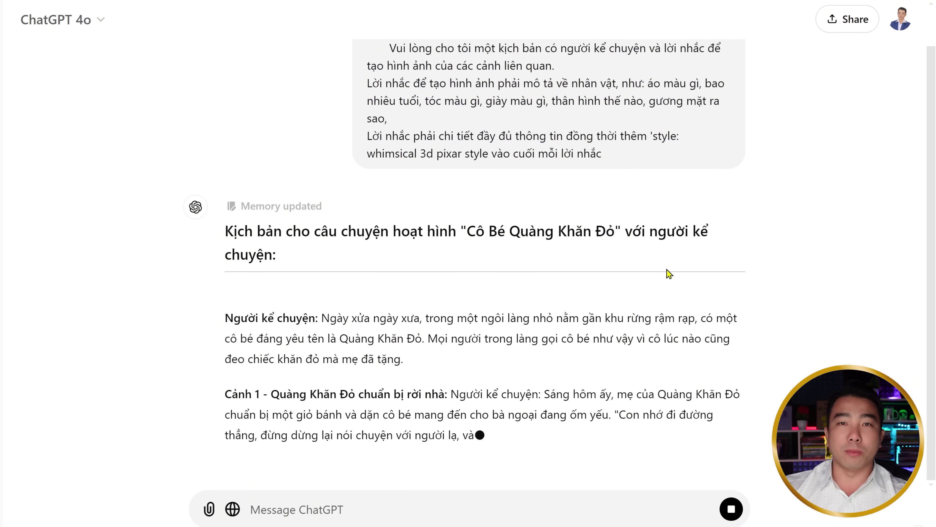
Examine the opening of the generated script, especially the image prompts for scenes 1 and 2.
scroll(523, 247, up, 3)
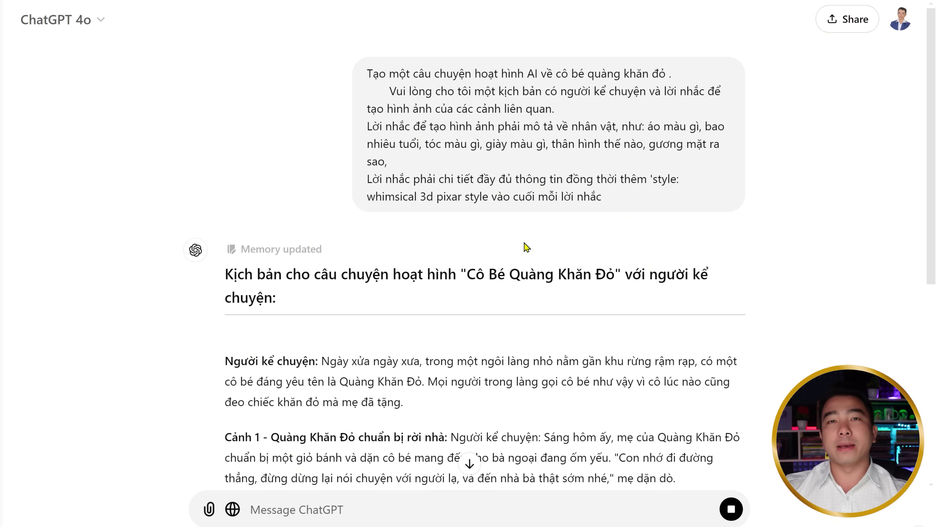
scroll(501, 193, down, 5)
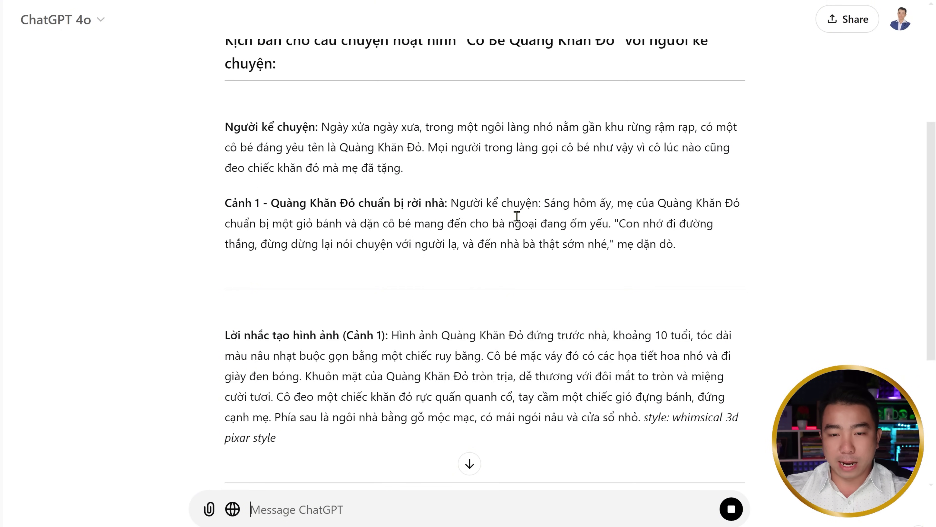
scroll(516, 216, down, 3)
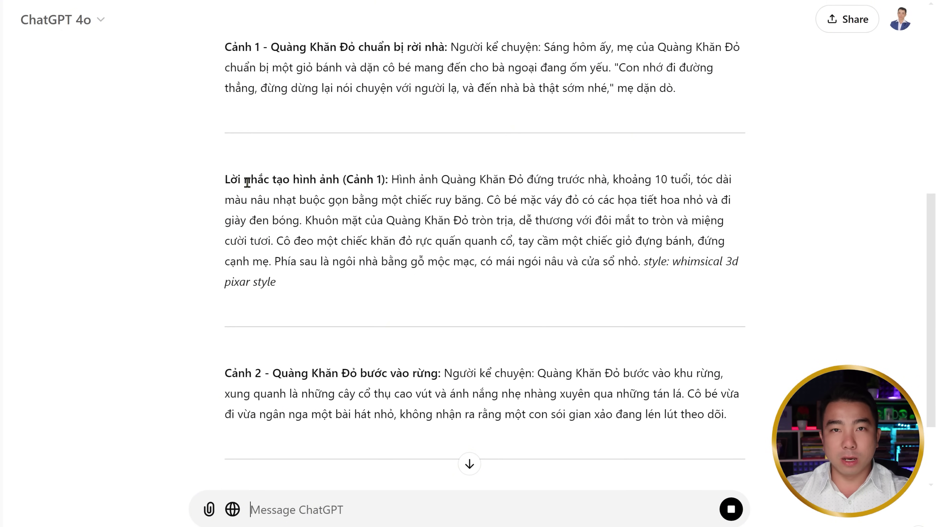
key(ctrl+plus)
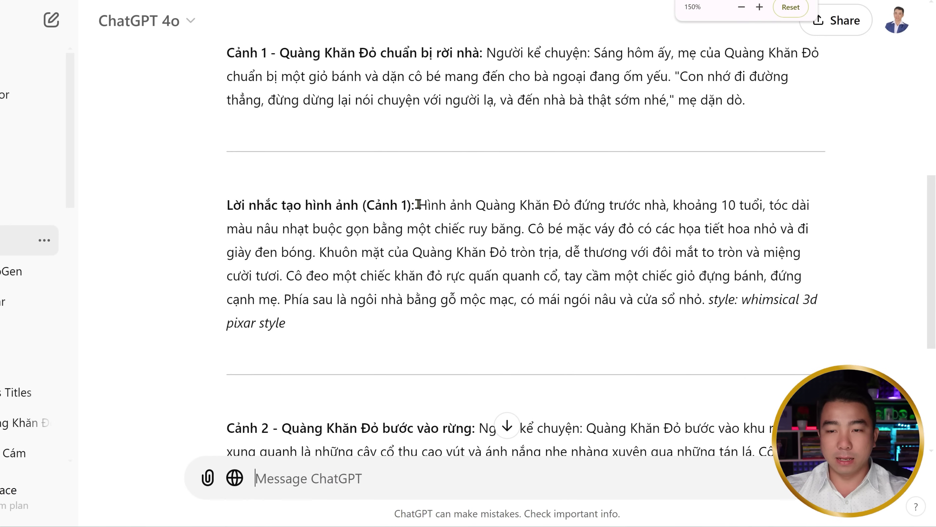
drag(419, 204, 807, 205)
drag(225, 229, 532, 245)
scroll(429, 256, down, 3)
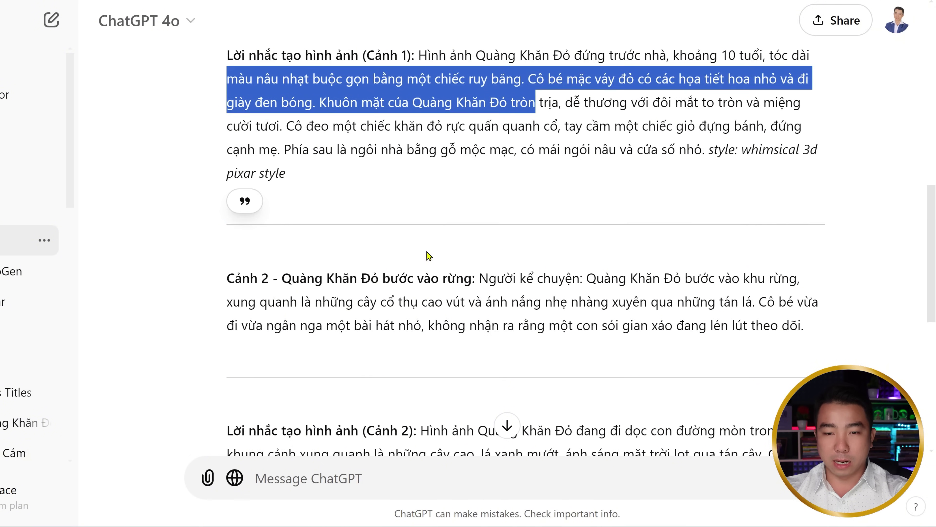
scroll(428, 256, down, 5)
drag(429, 205, 642, 271)
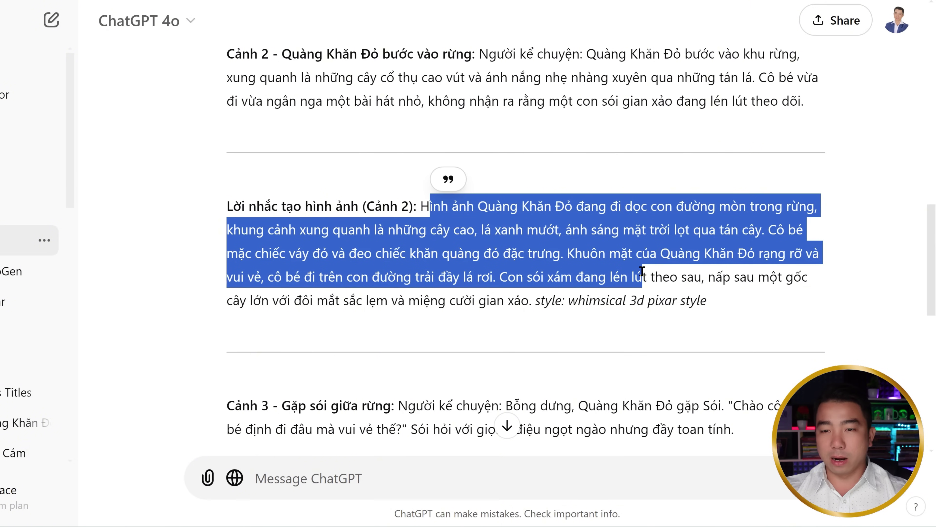
Read the narrator's introduction and go through all remaining scenes and image prompts to the end of the script.
scroll(642, 271, up, 15)
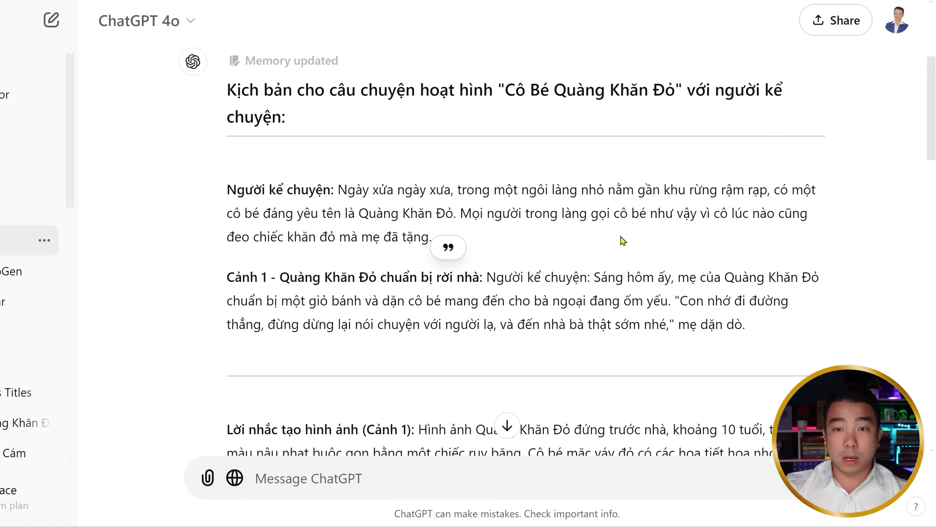
scroll(547, 209, up, 5)
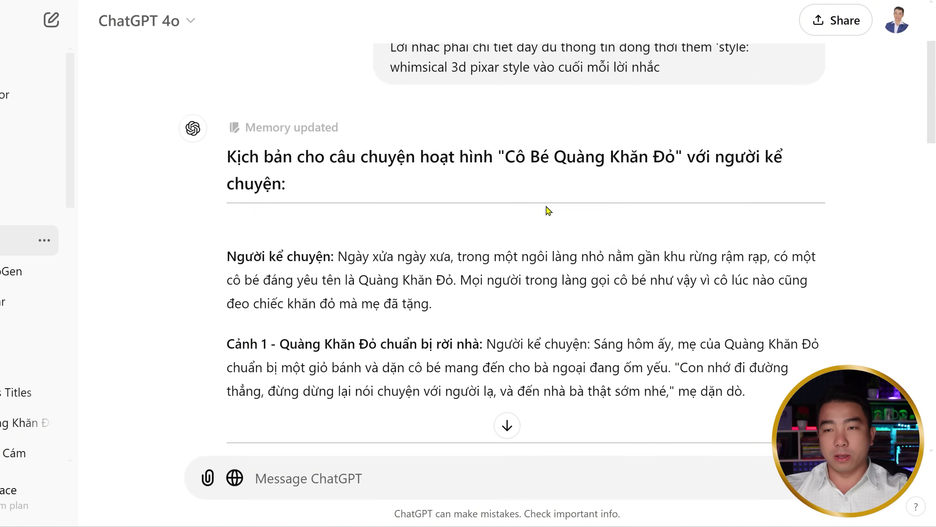
scroll(543, 184, down, 3)
key(ctrl+minus)
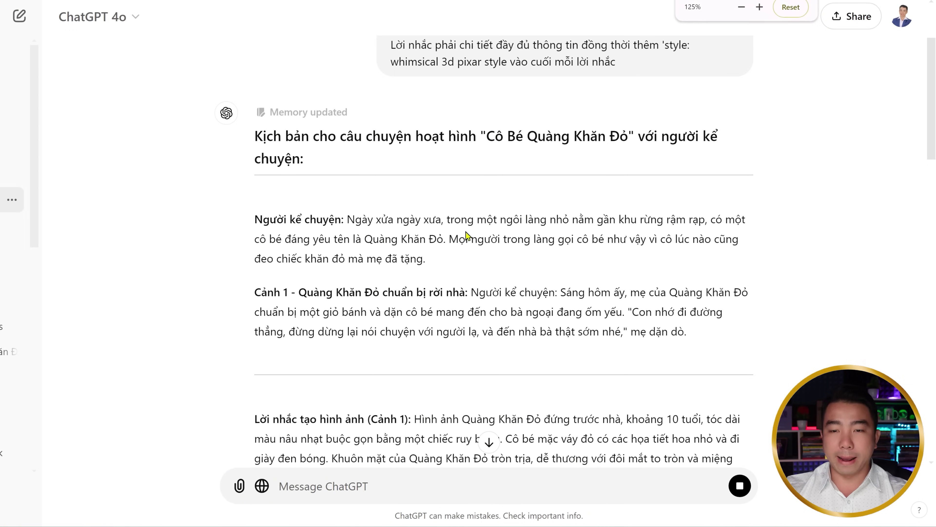
drag(351, 219, 449, 242)
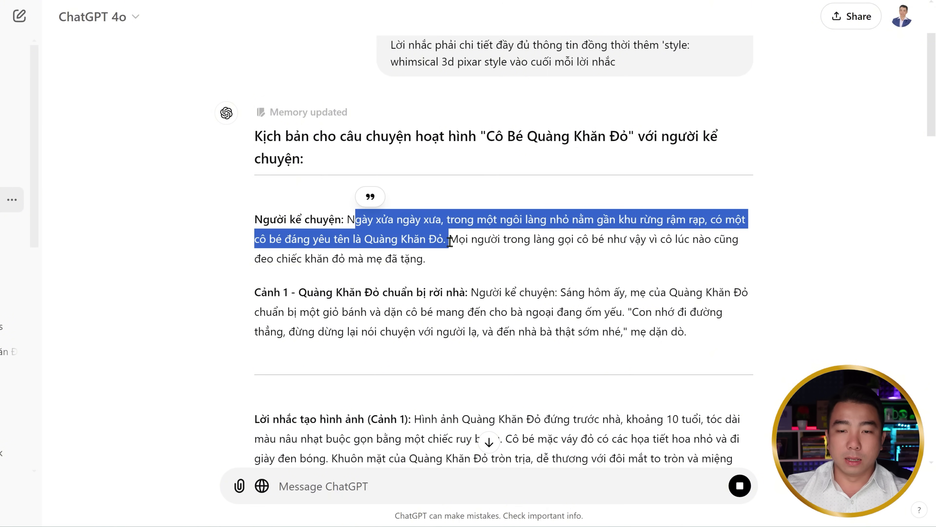
scroll(456, 243, down, 10)
scroll(458, 236, down, 20)
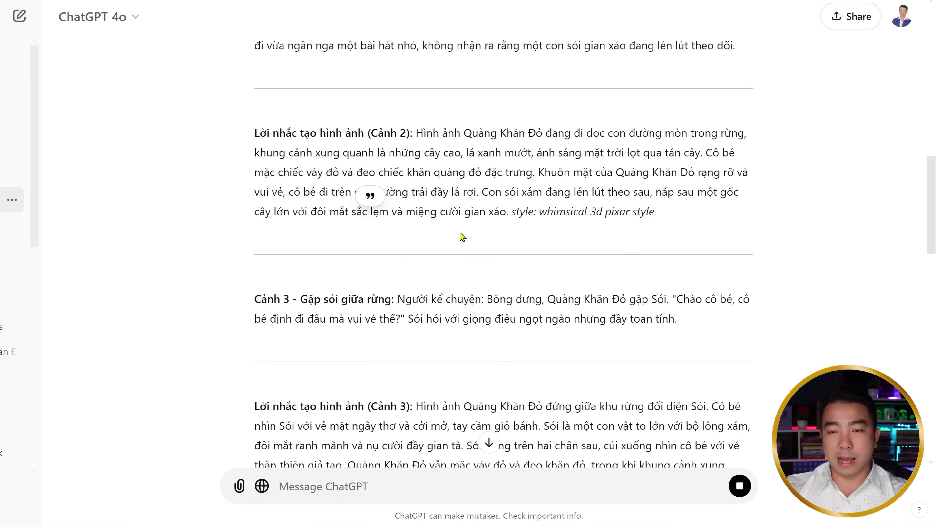
scroll(464, 230, down, 8)
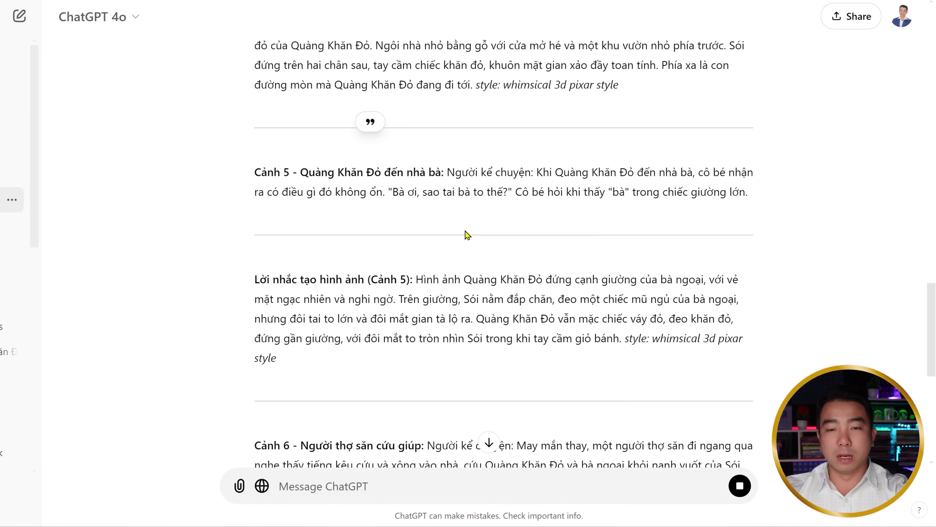
scroll(466, 233, down, 6)
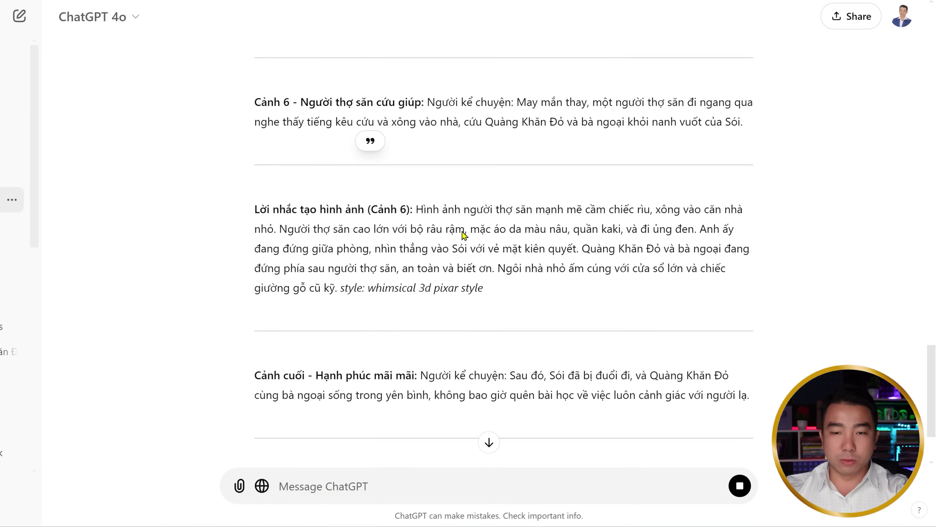
scroll(457, 232, down, 3)
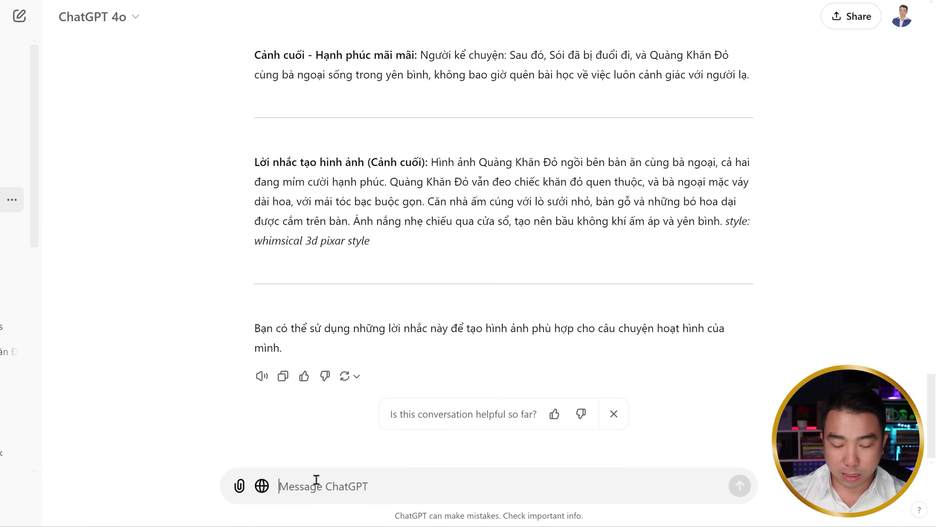
Draft the follow-up message "Chỉ lấy lời nhắc và dịch lời nhắc sang 1 cột tiếng anh và 1 cột tiếng việt".
text(c và dịch lời)
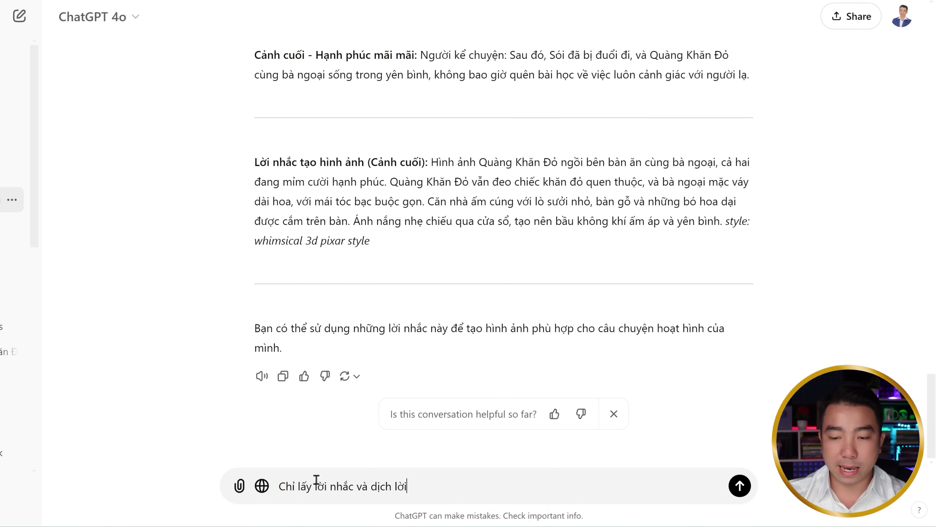
text(hỉ lấy lời nhắc và dịch lời nhắc sang tiếng anh)
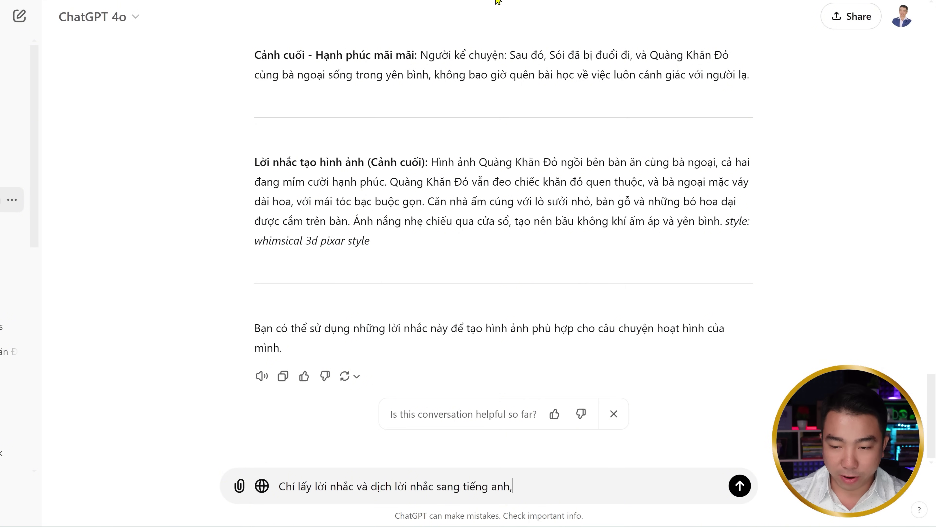
text(, 1 cột ti)
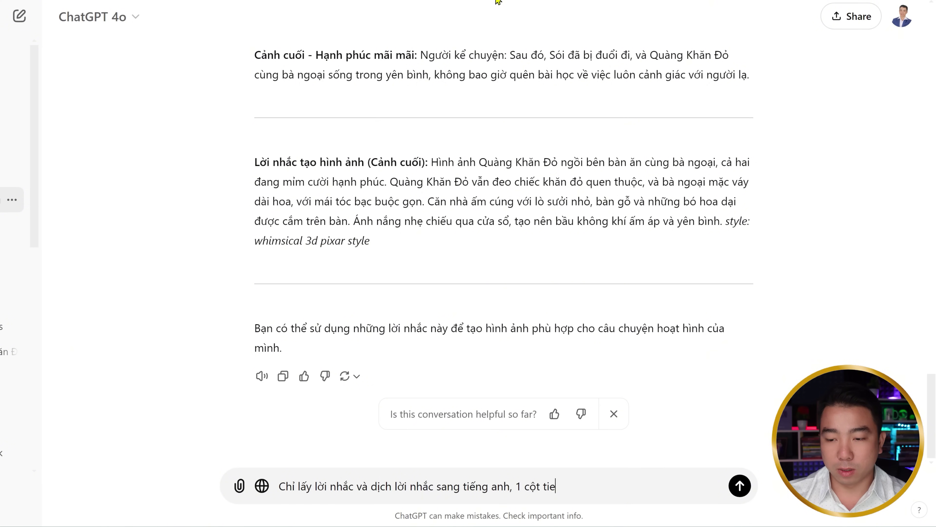
text(ếng anh và co)
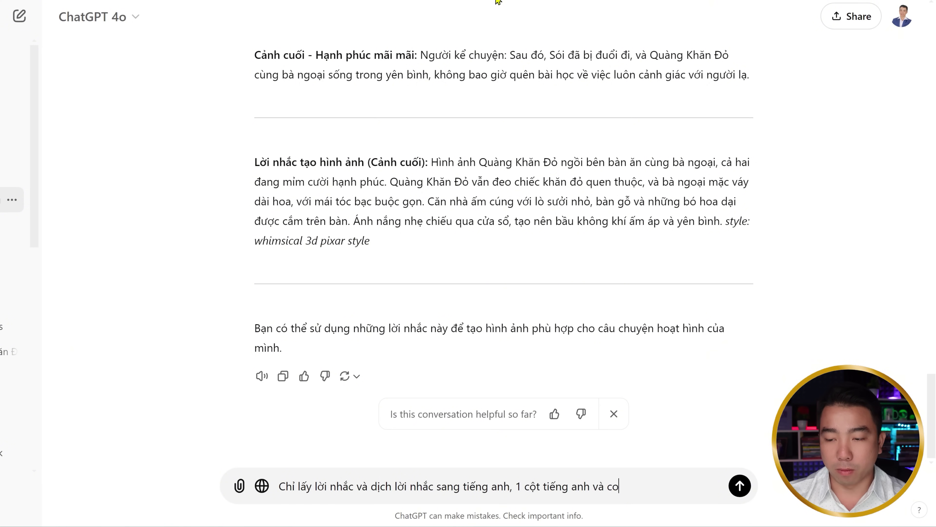
text(t tiếng vie)
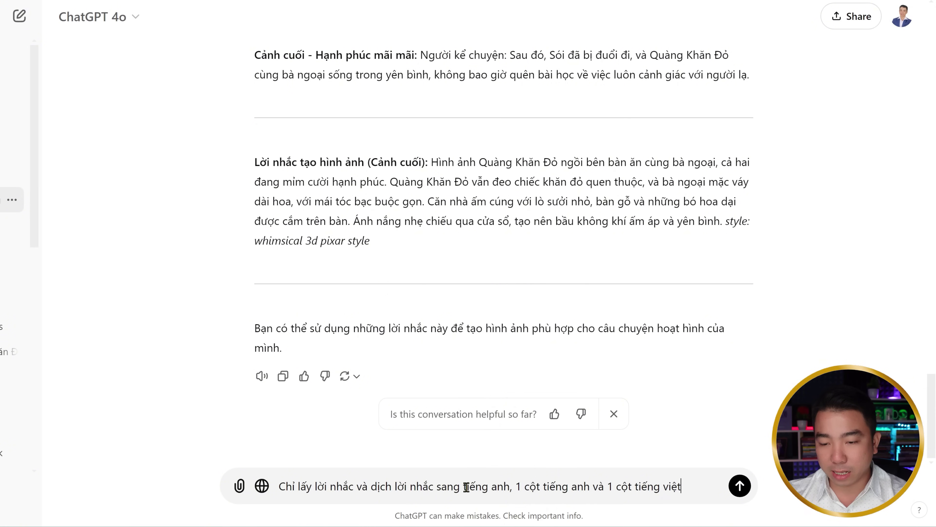
drag(465, 487, 519, 484)
key(BackSpace)
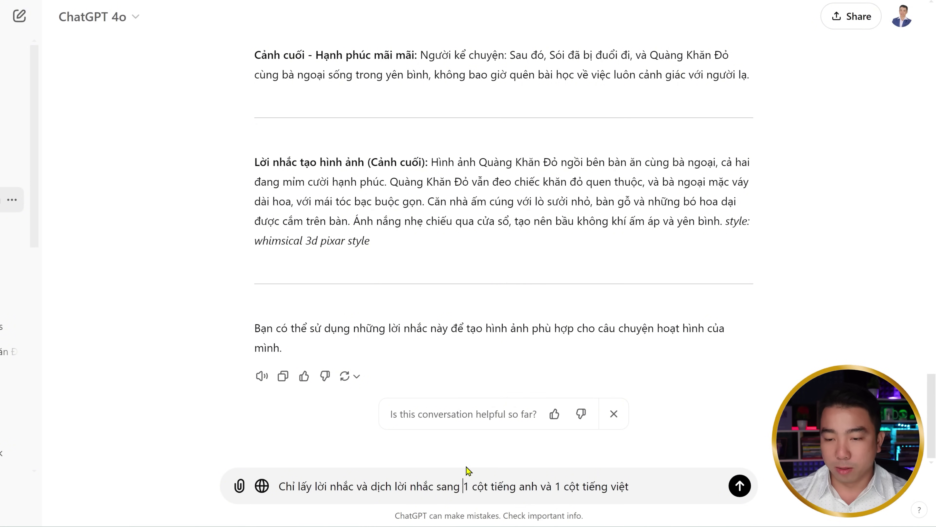
Copy the drafted ChatGPT message, switch to the Word document and paste it below the story prompt, separated by a dashed line.
drag(651, 478, 279, 487)
key(ctrl+c)
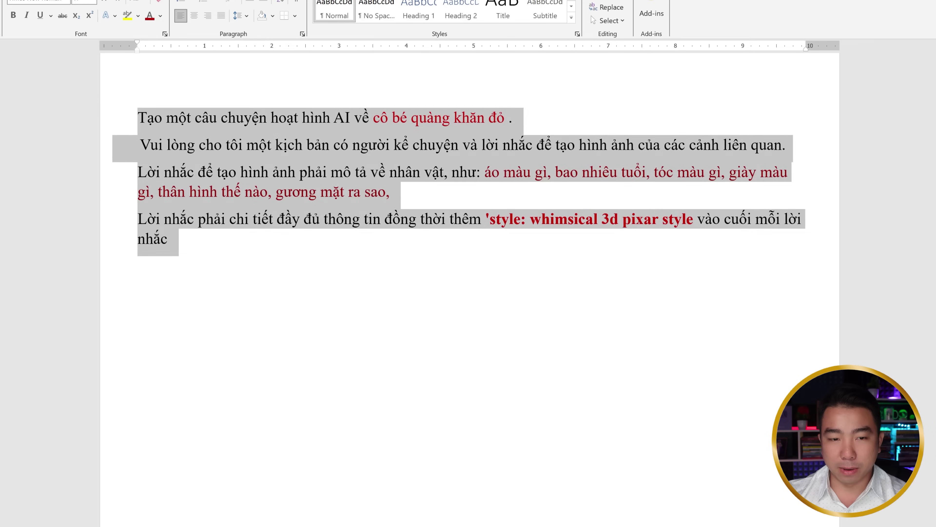
click(154, 259)
key(Return)
text(--------)
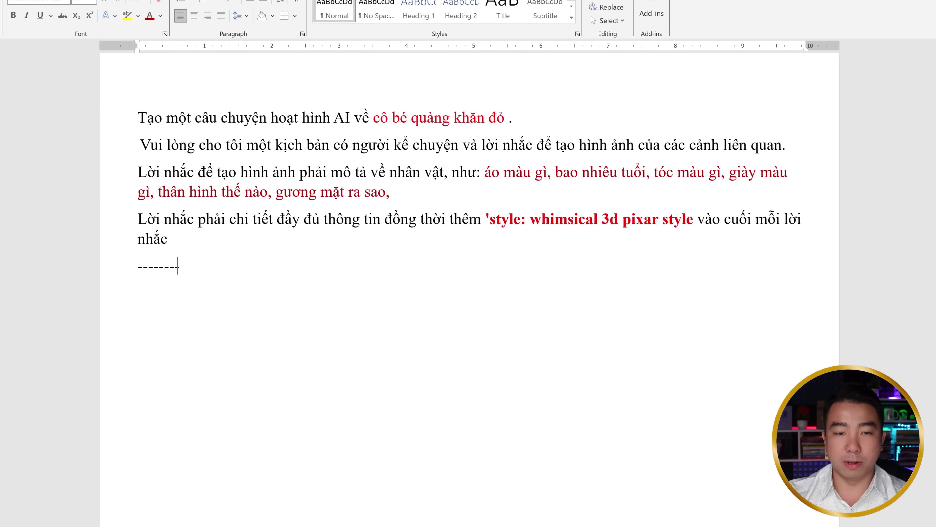
text(------------)
key(Return)
key(ctrl+v)
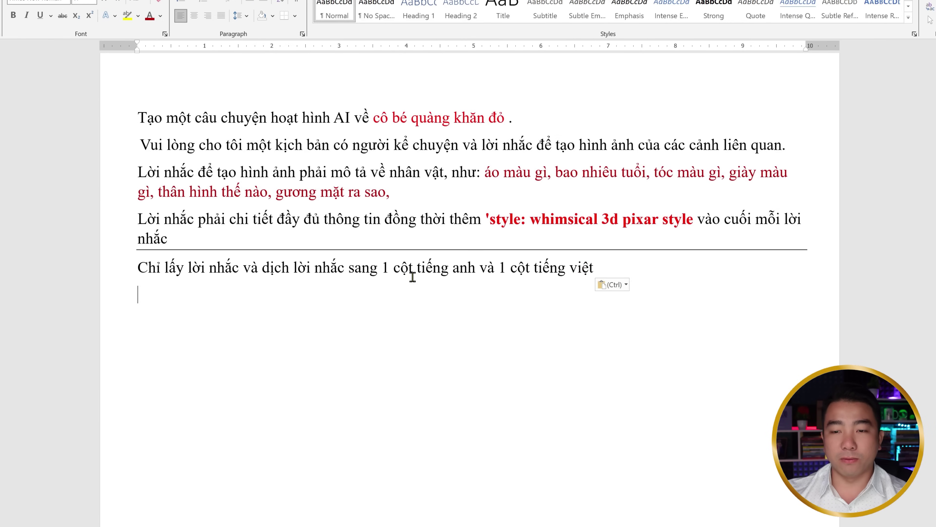
Switch back to ChatGPT and send the drafted request for English and Vietnamese prompt columns.
key(alt+Tab)
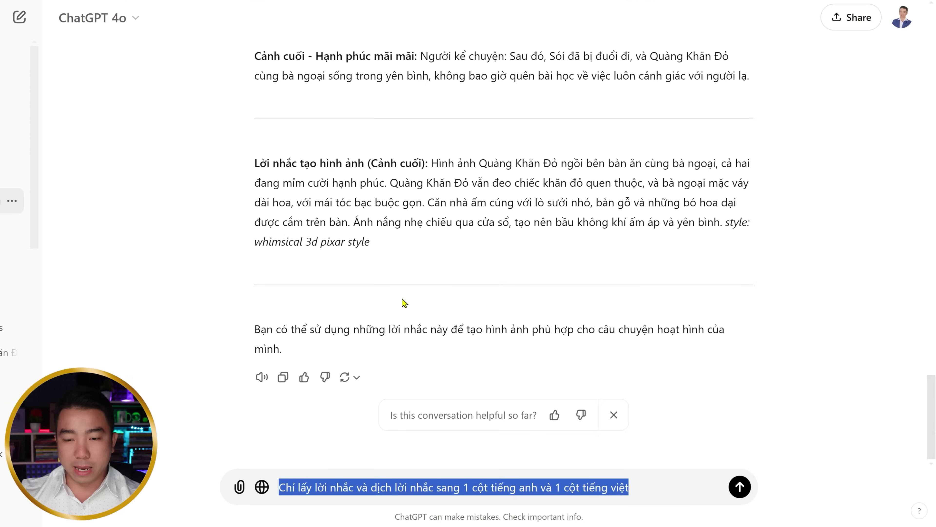
click(739, 487)
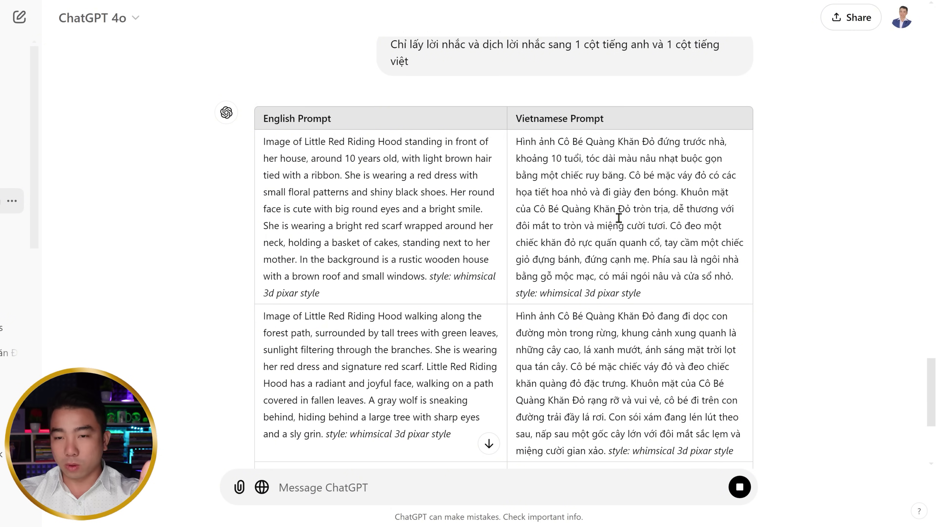
Read through the table of English and Vietnamese image prompts from the first scene to the last.
scroll(619, 217, down, 3)
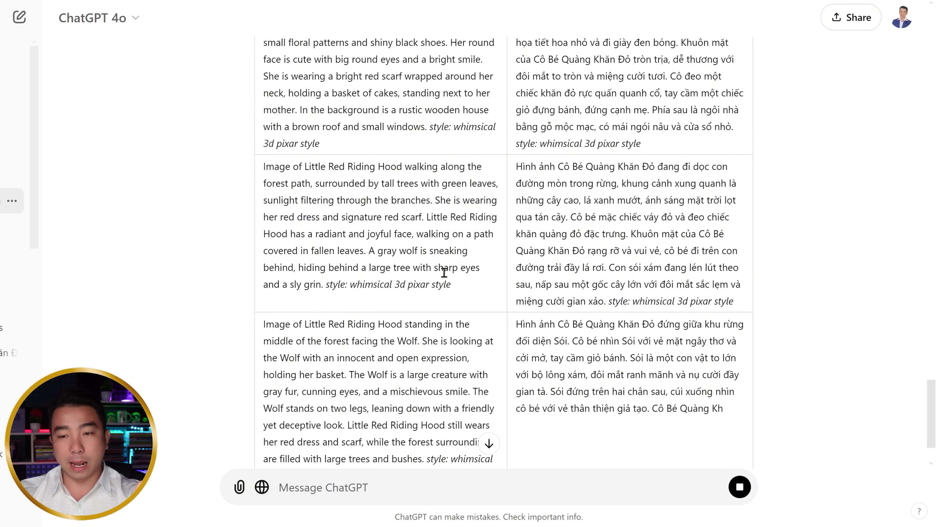
scroll(444, 272, down, 2)
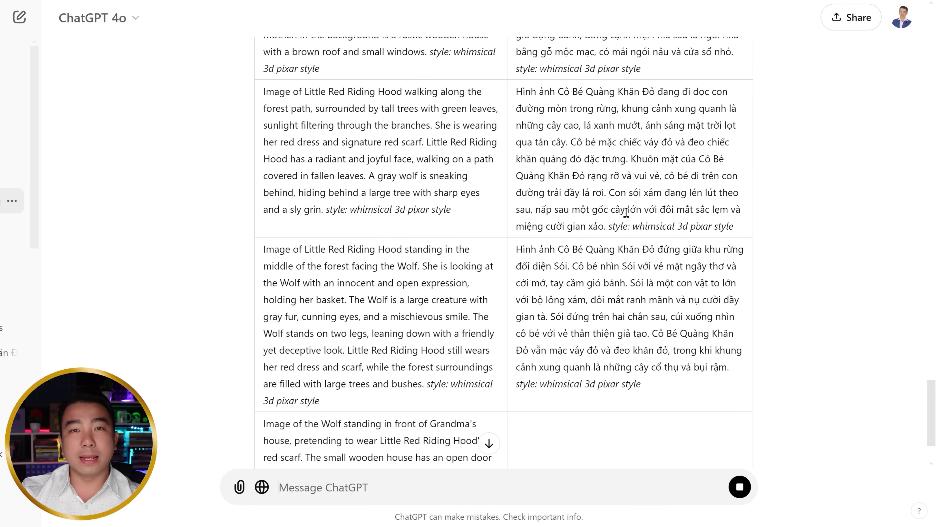
scroll(586, 223, up, 3)
drag(449, 117, 444, 151)
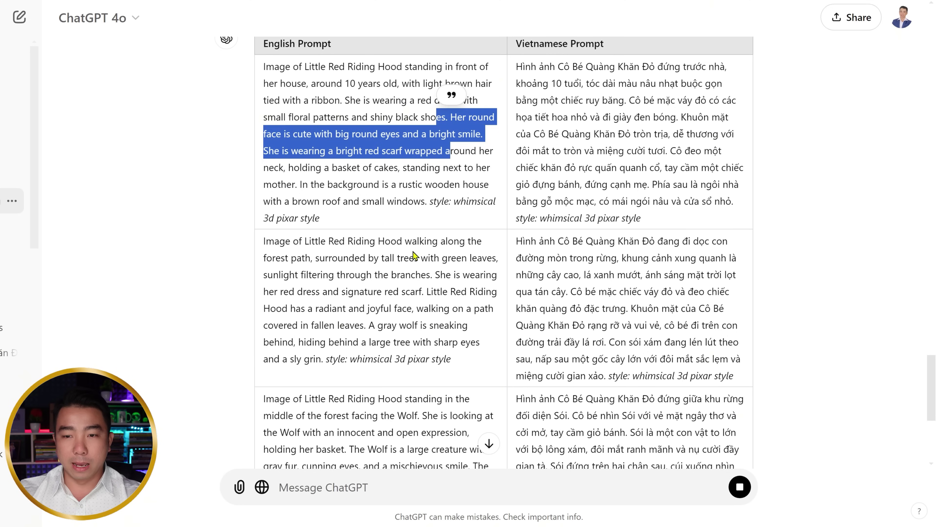
drag(401, 258, 418, 309)
scroll(421, 308, down, 3)
drag(406, 265, 408, 366)
scroll(456, 272, down, 3)
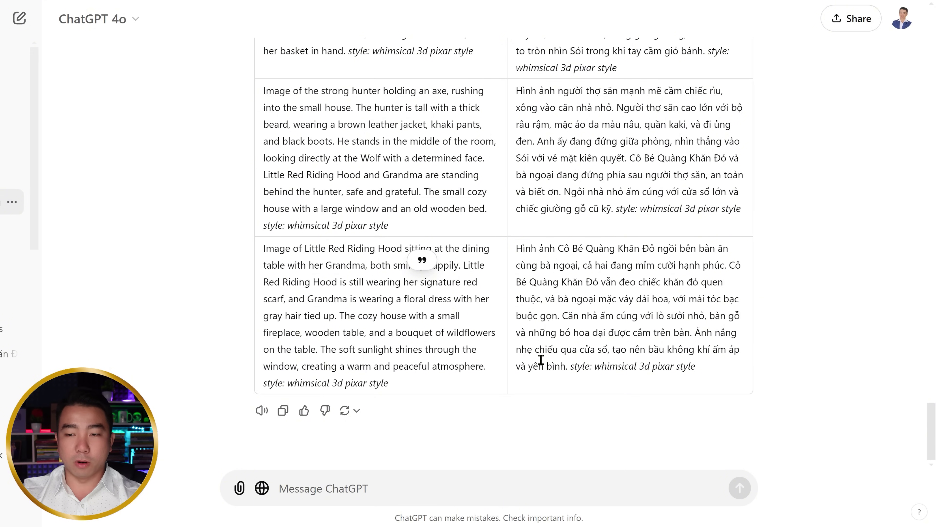
Send the message "Tạo nội lời thoại kịch bản phía cho tôi, bỏ lời nhắc đi, chỉ lấy lời thoại".
scroll(541, 360, up, 15)
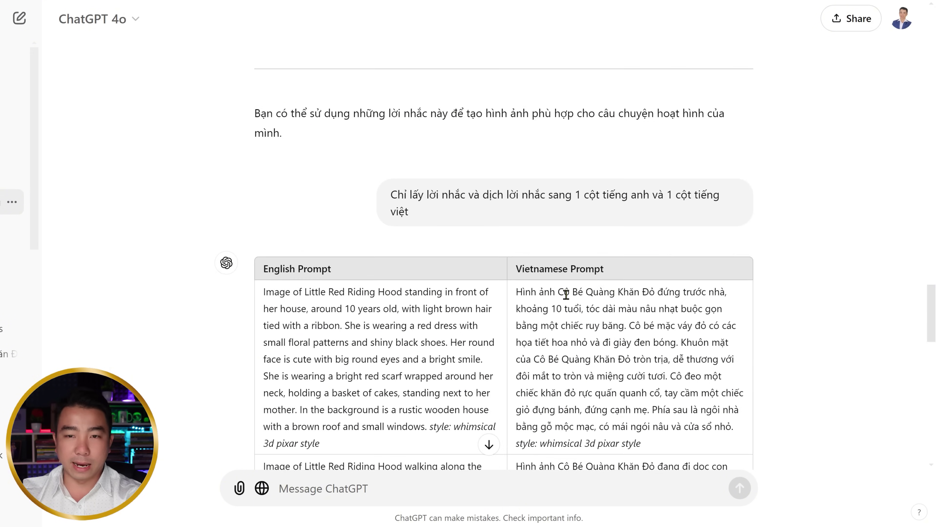
scroll(566, 294, up, 10)
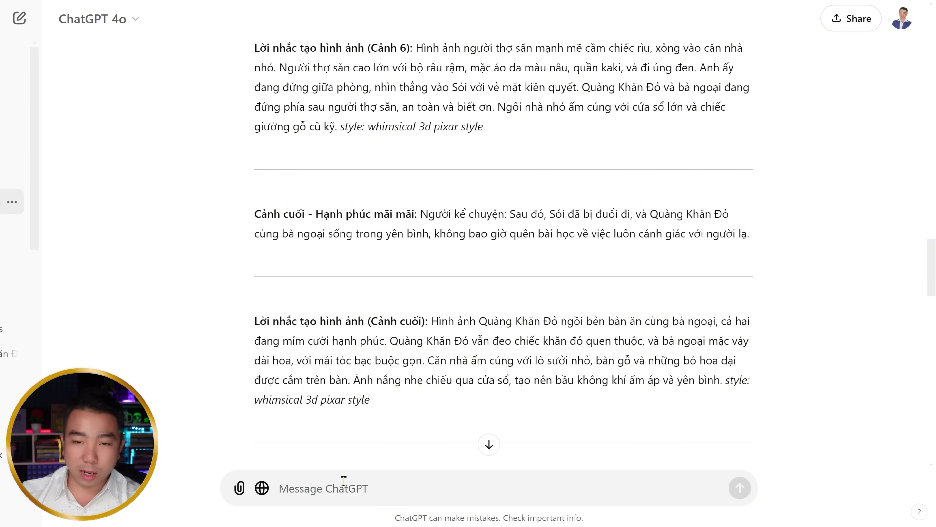
text(T)
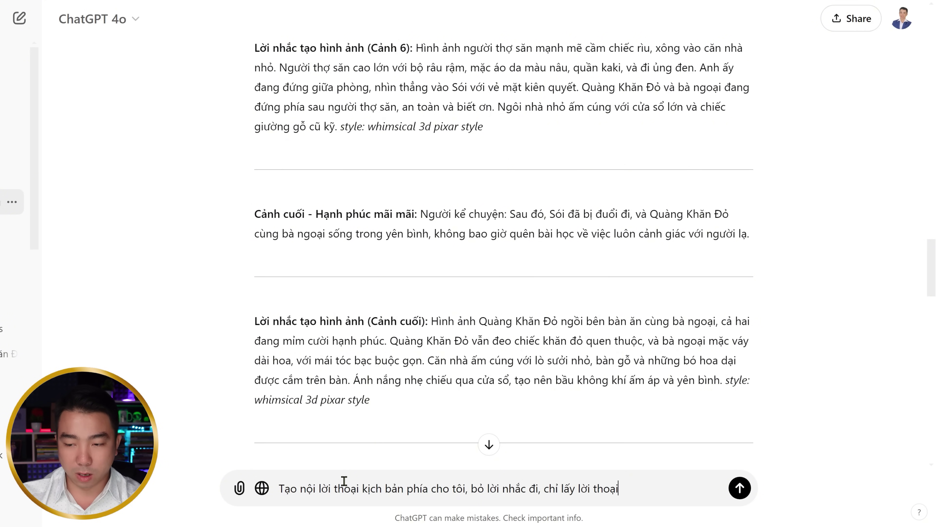
key(Return)
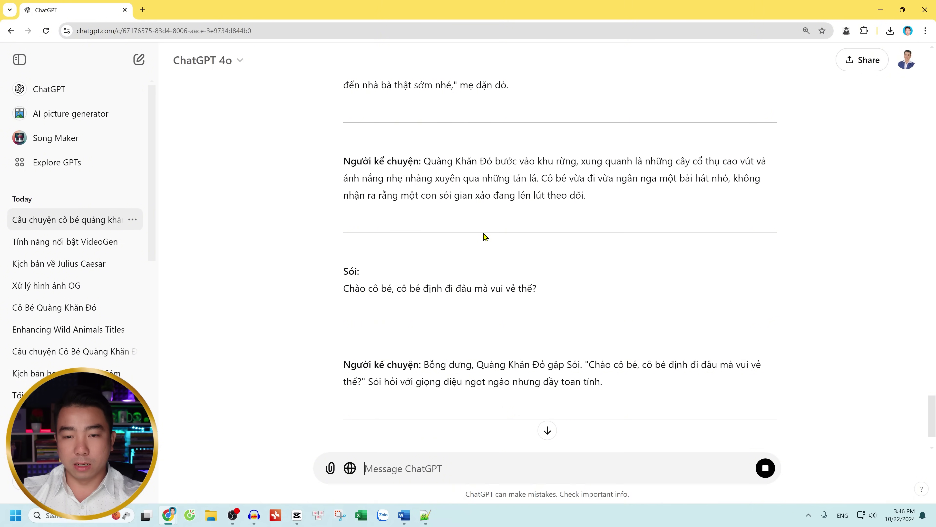
Copy and send the message "bỏ thông tin phụ như Quàng Khăn Đỏ: và Người kể chuyện: chỉ lấy lời thoại thôi".
scroll(590, 306, down, 4)
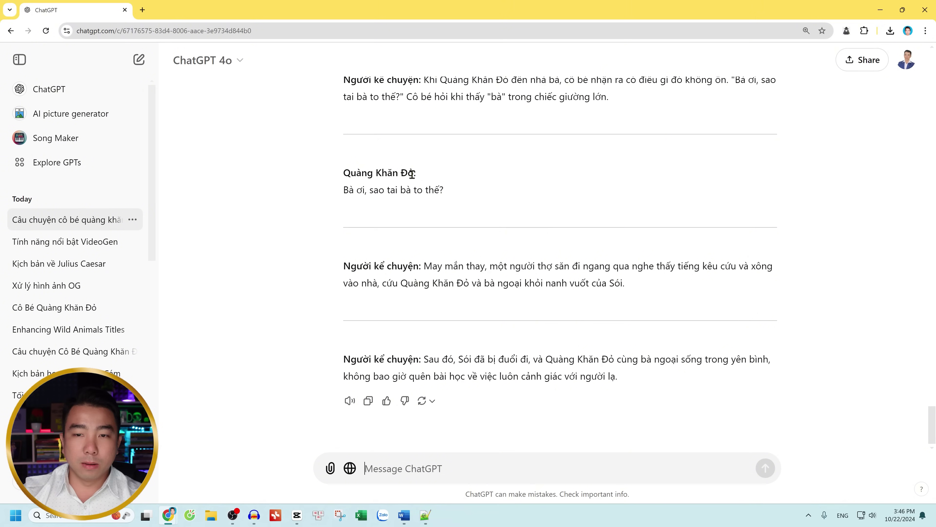
drag(419, 175, 356, 177)
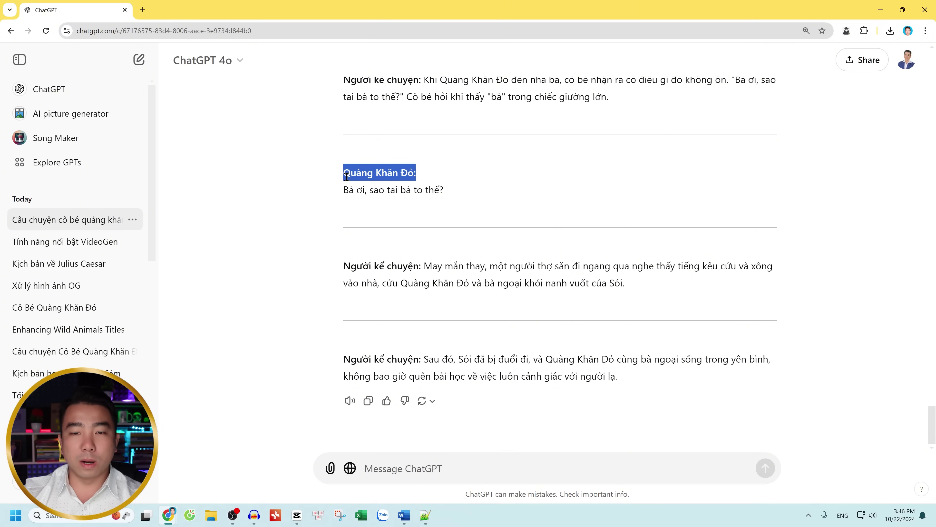
click(395, 468)
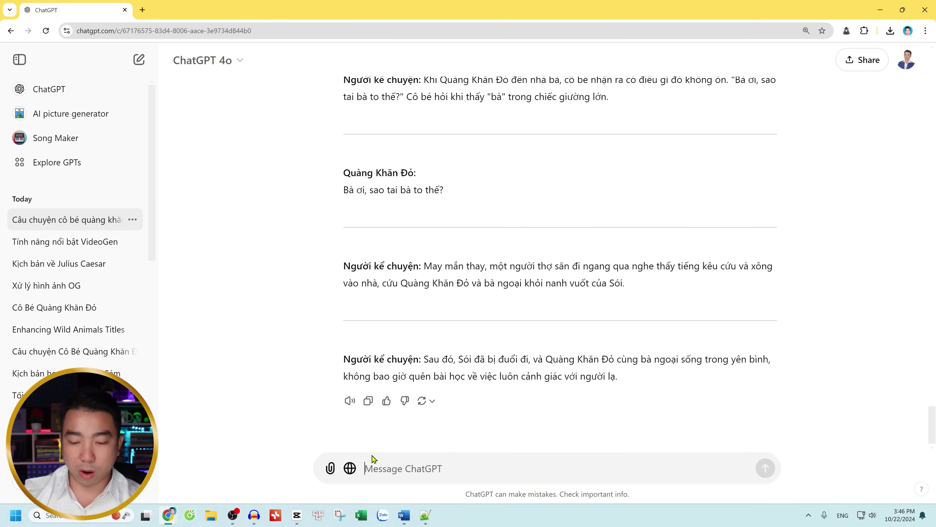
text(bỏ thông tin phụ như)
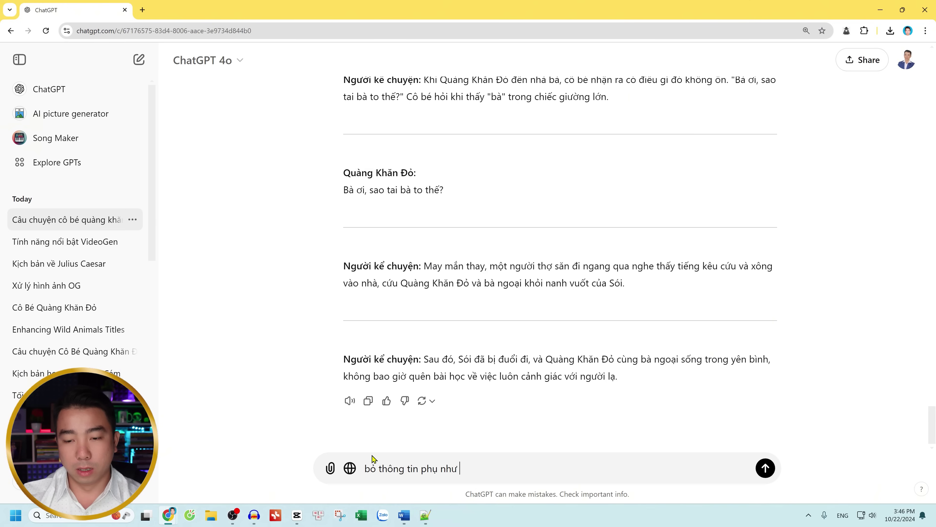
text(Quàng Khăn Đỏ:)
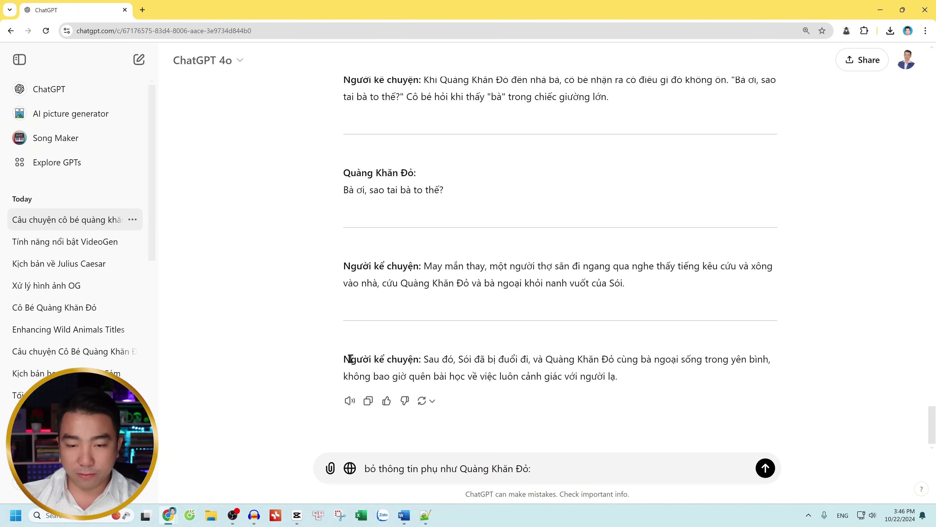
drag(344, 358, 420, 362)
click(547, 466)
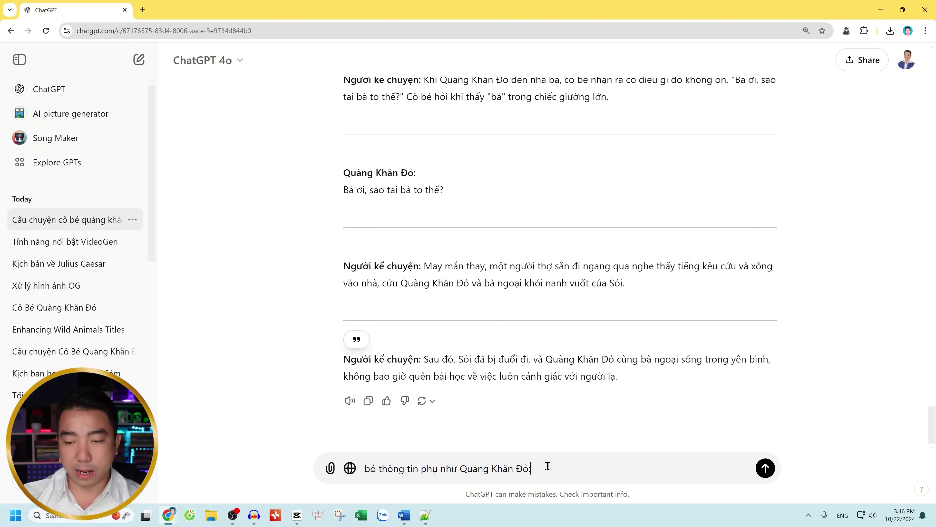
text(Người kể chuyện:)
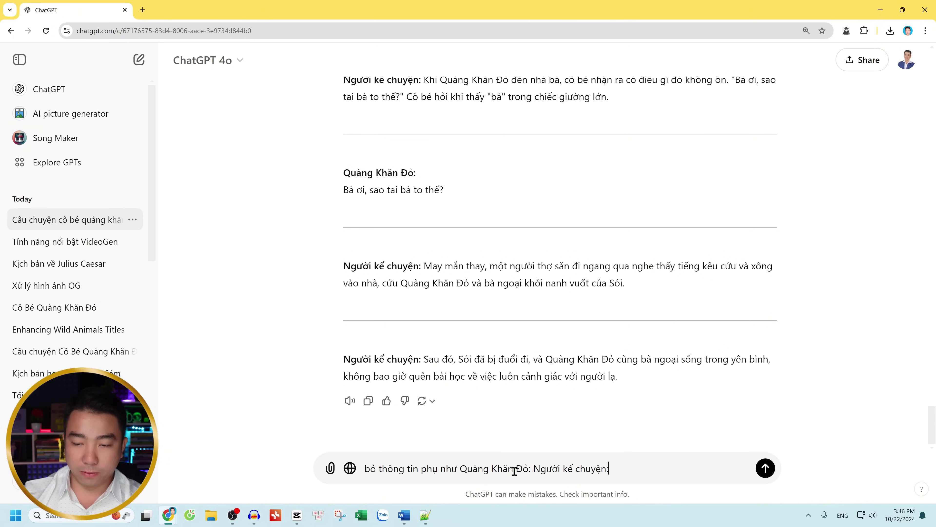
text(và)
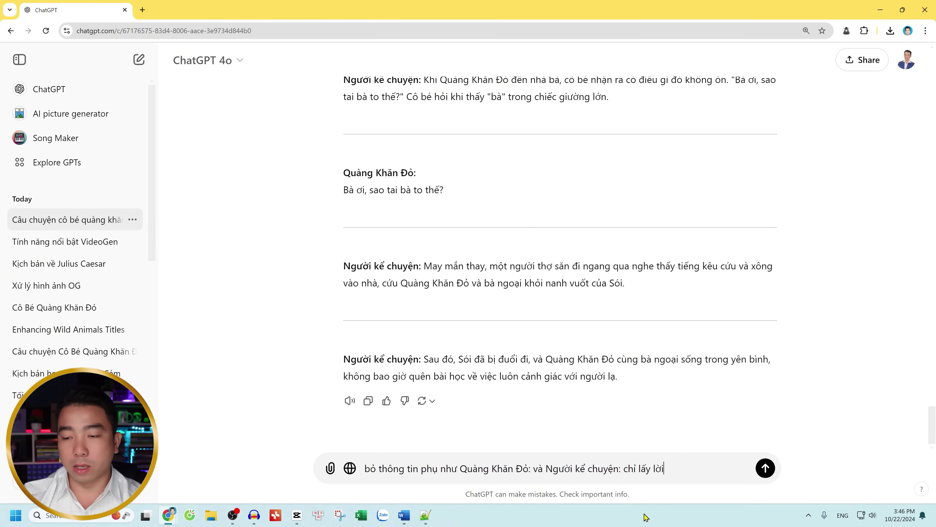
key(ctrl+a)
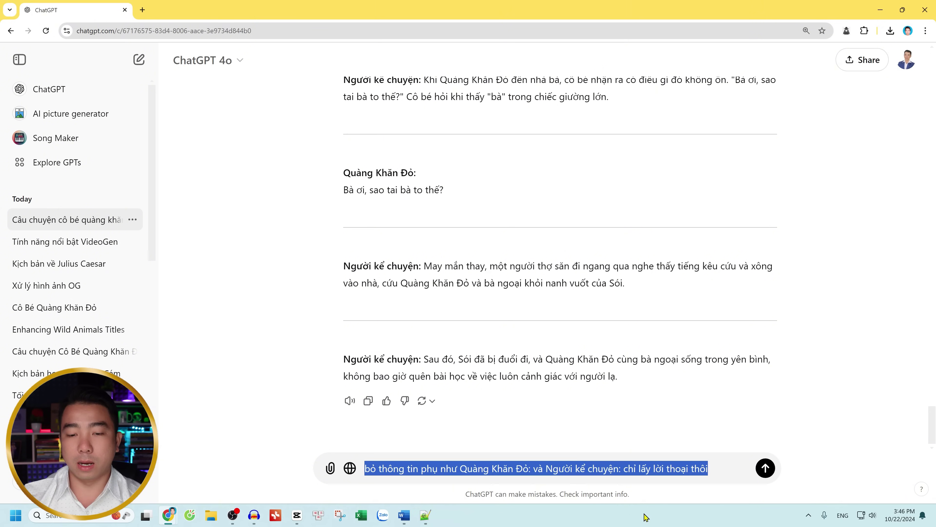
key(Return)
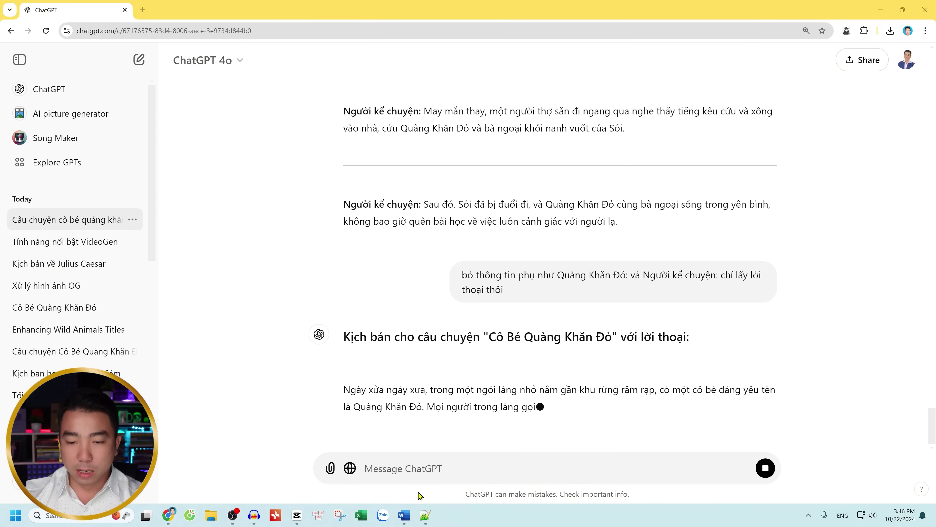
Switch to the Word document and paste the copied dialogue-only message at the end, below a new dashed line.
click(404, 516)
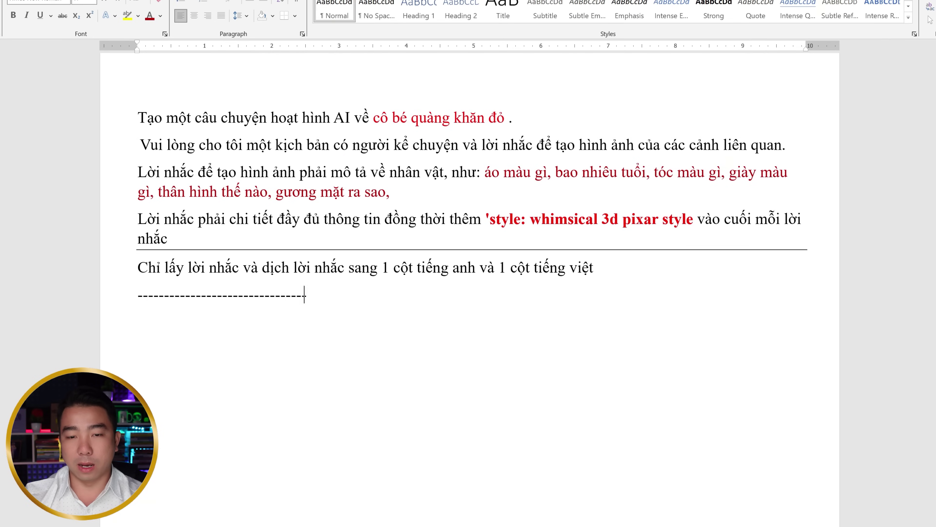
text(bỏ thông tin phụ như Quàng Khăn Đỏ: và Người kể chuyện: chỉ lấy lời thoại thôi)
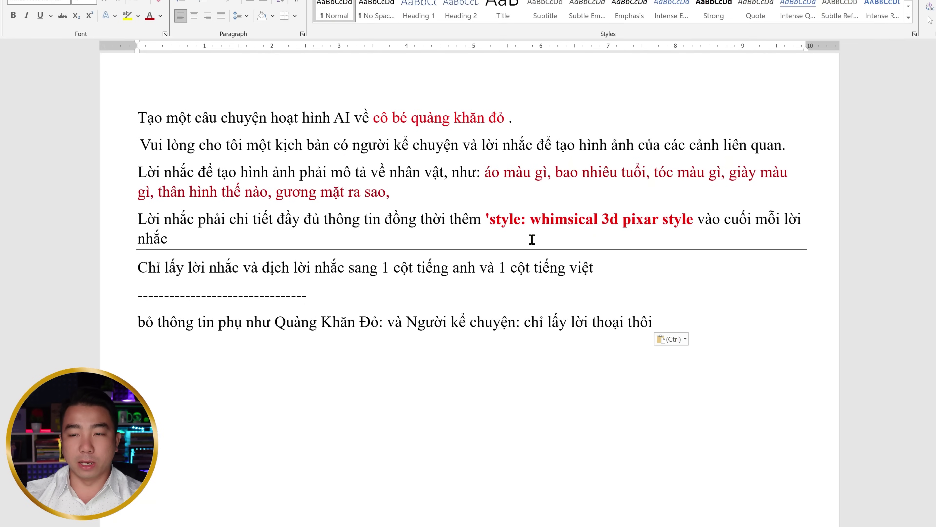
Copy the dashed line and insert it between the story prompt and the translation request, followed by an empty line.
drag(179, 243, 121, 249)
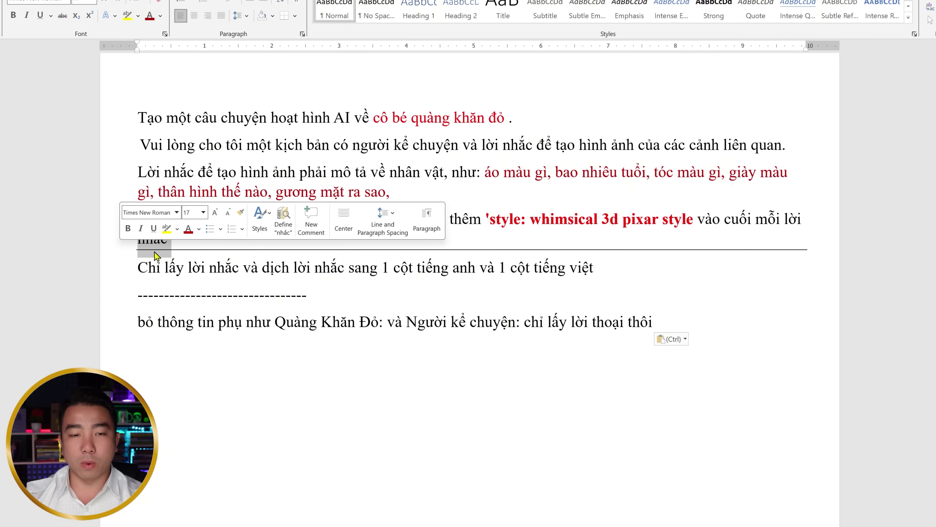
drag(139, 297, 315, 295)
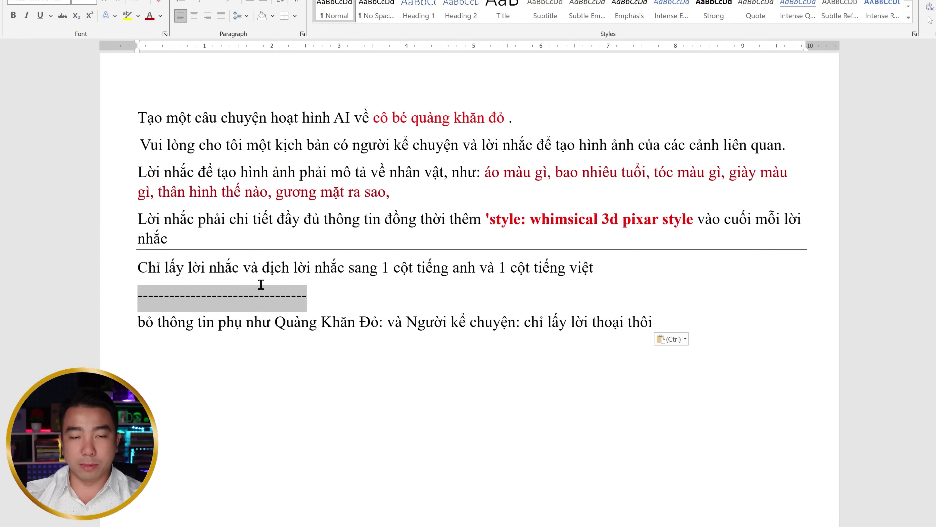
click(133, 251)
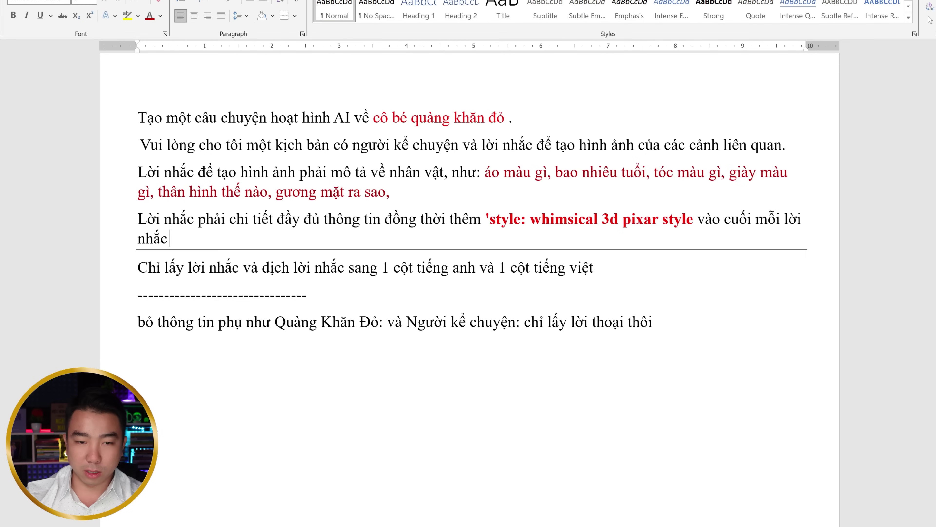
key(Return)
text(-------------------------------)
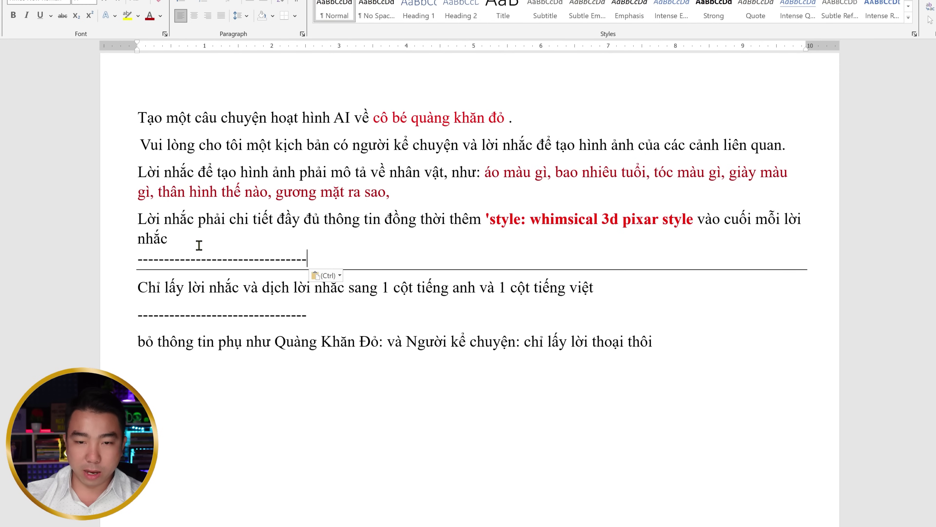
key(Return)
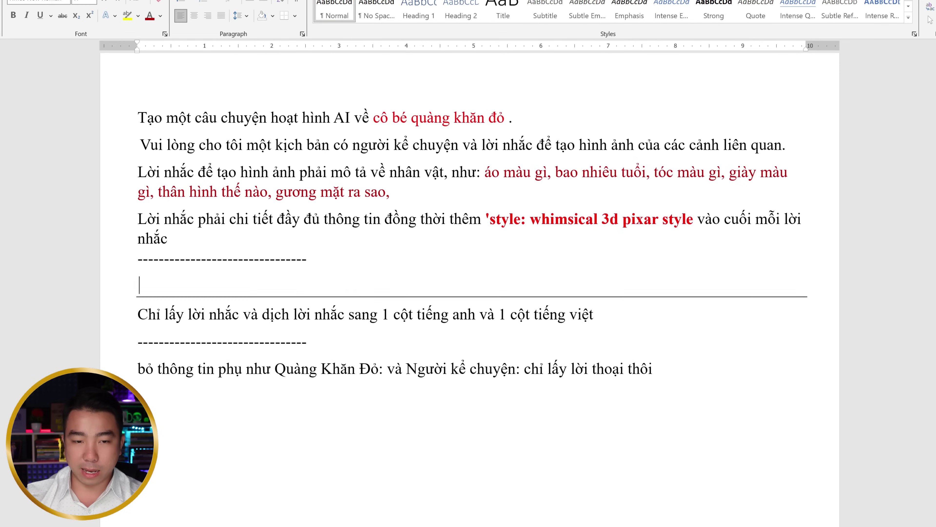
click(138, 369)
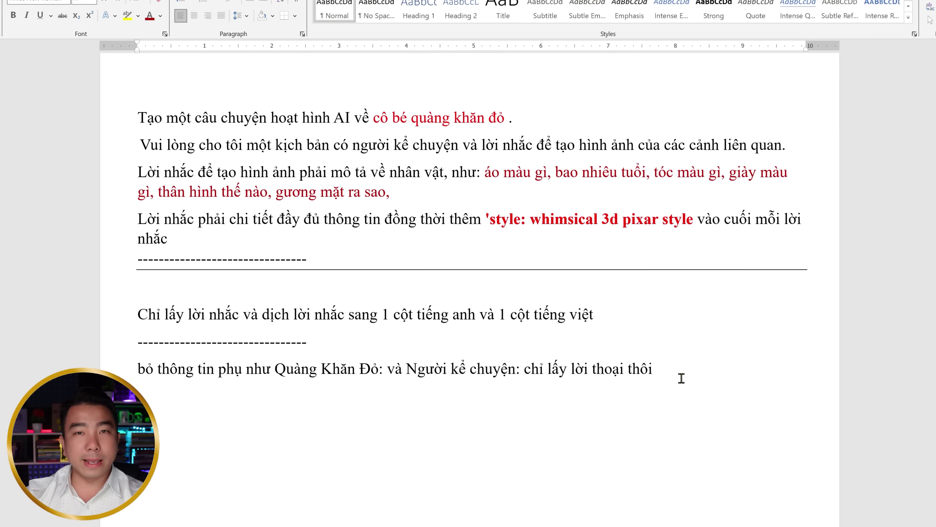
key(alt+Tab)
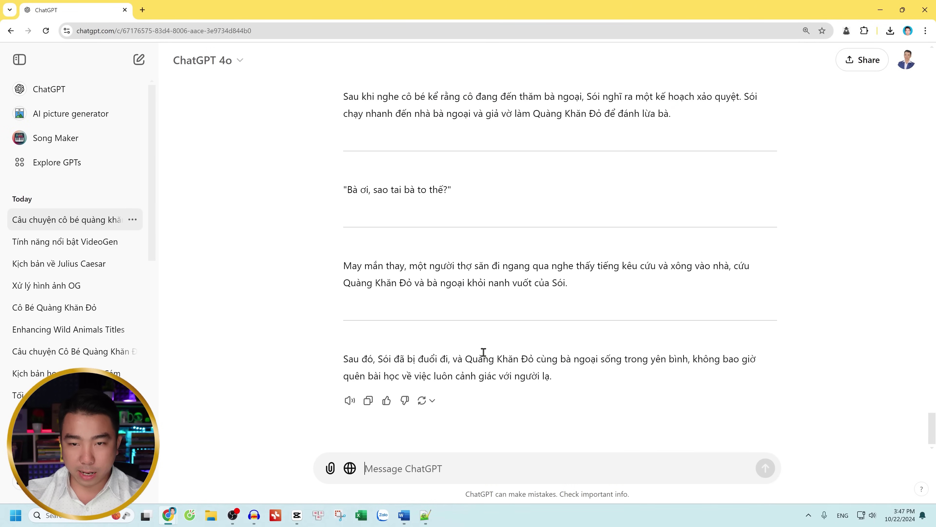
scroll(483, 351, up, 15)
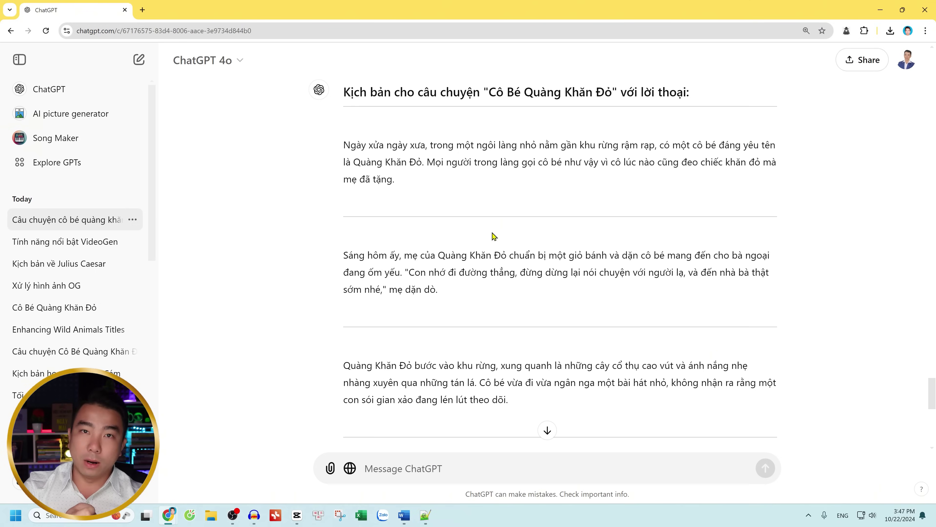
key(ctrl+t)
text(https://piclumen.com/)
drag(260, 36, 102, 34)
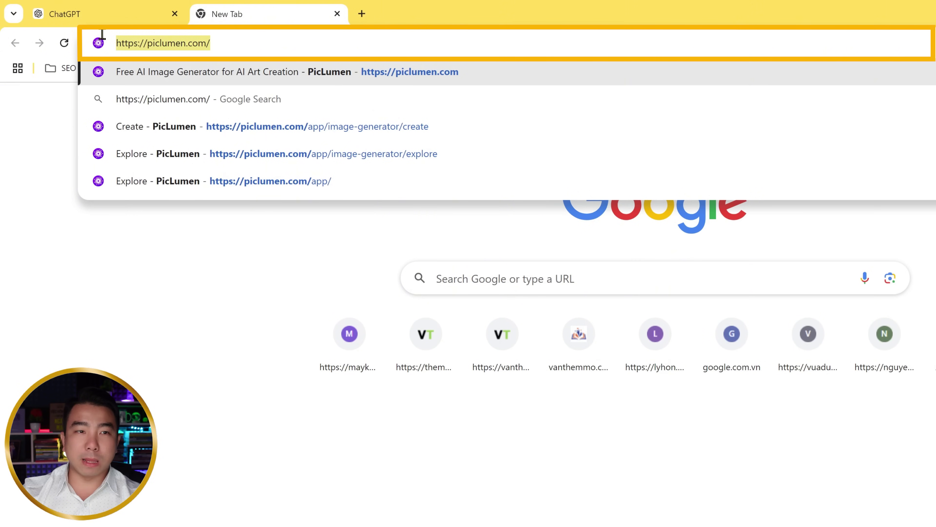
key(Return)
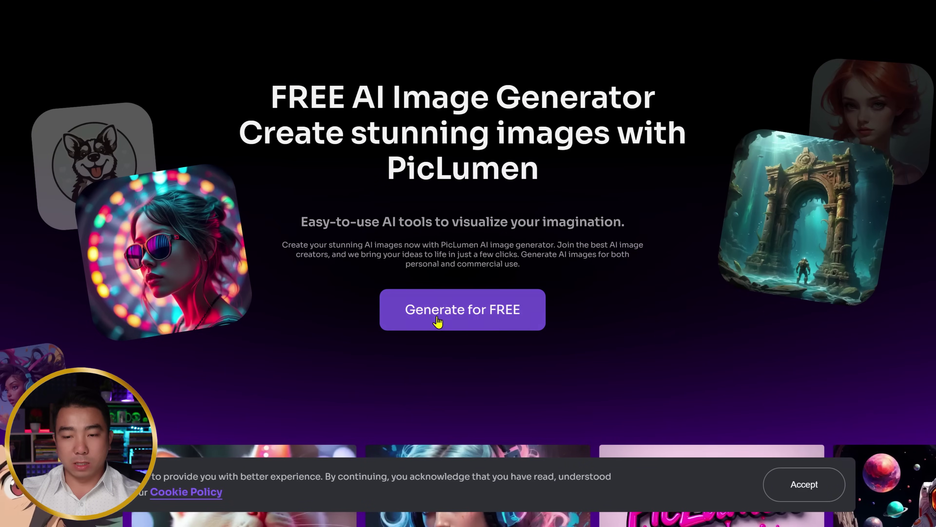
Start the free PicLumen generator and sign in with an existing Google account.
click(437, 317)
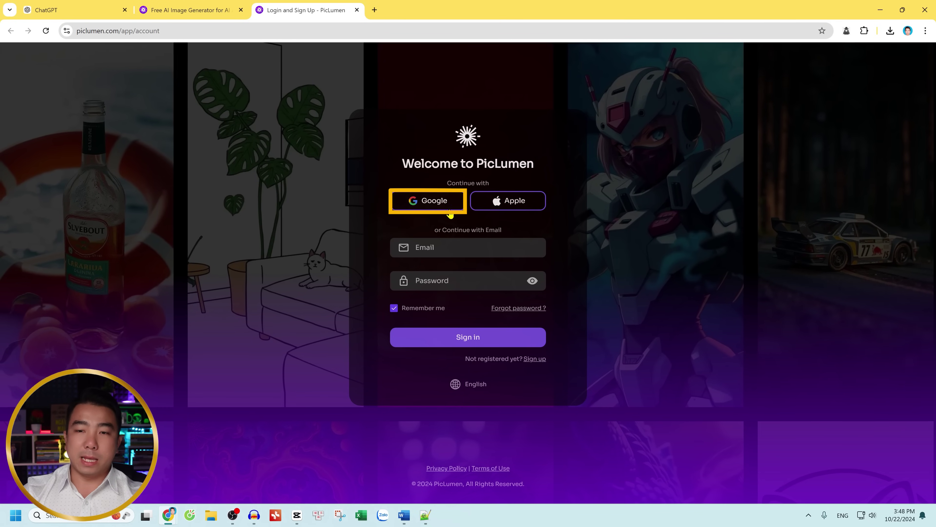
click(441, 202)
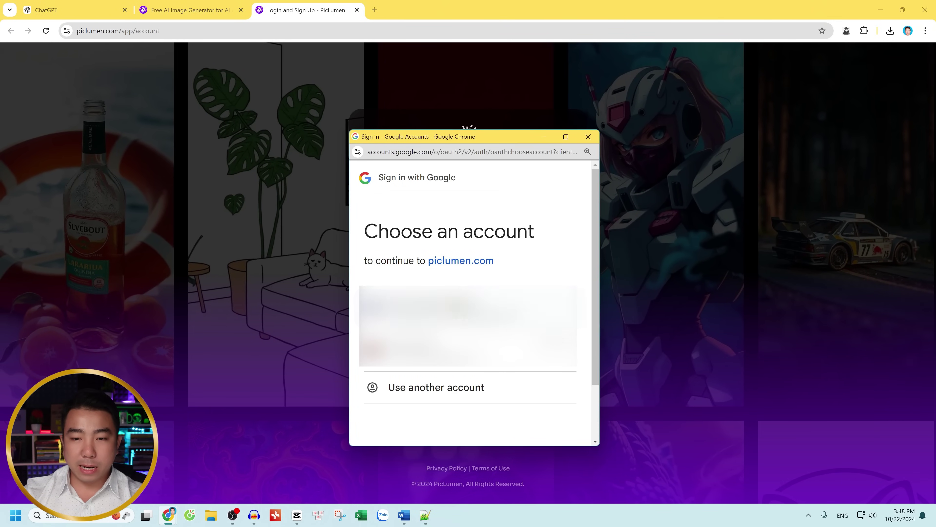
click(459, 309)
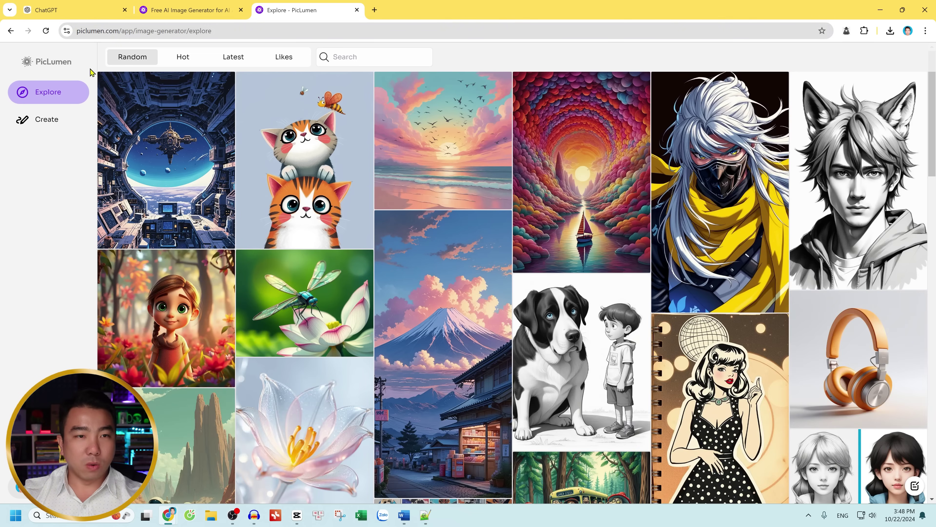
drag(122, 30, 372, 38)
key(BackSpace)
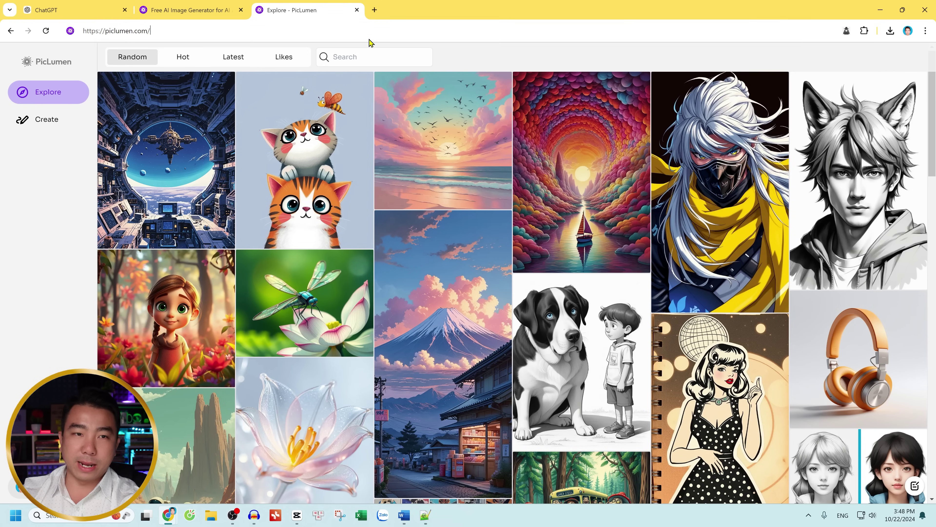
key(Return)
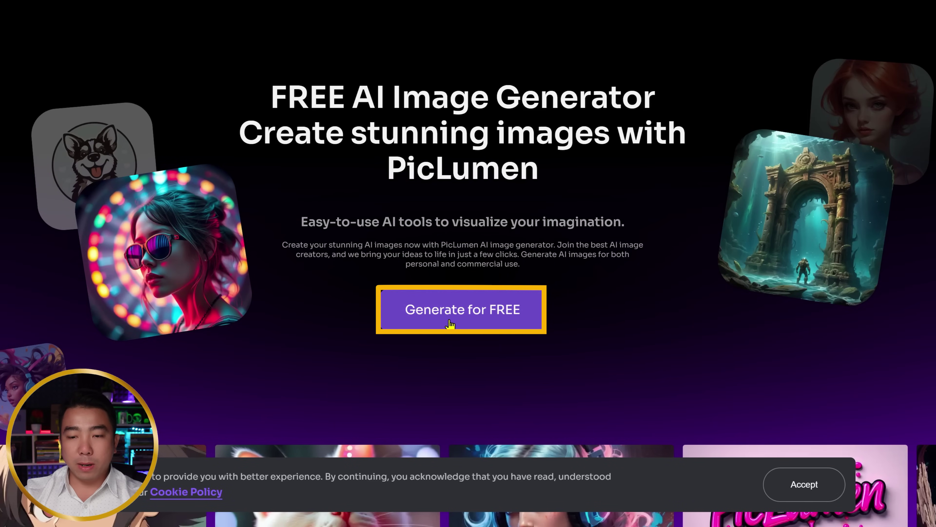
click(451, 324)
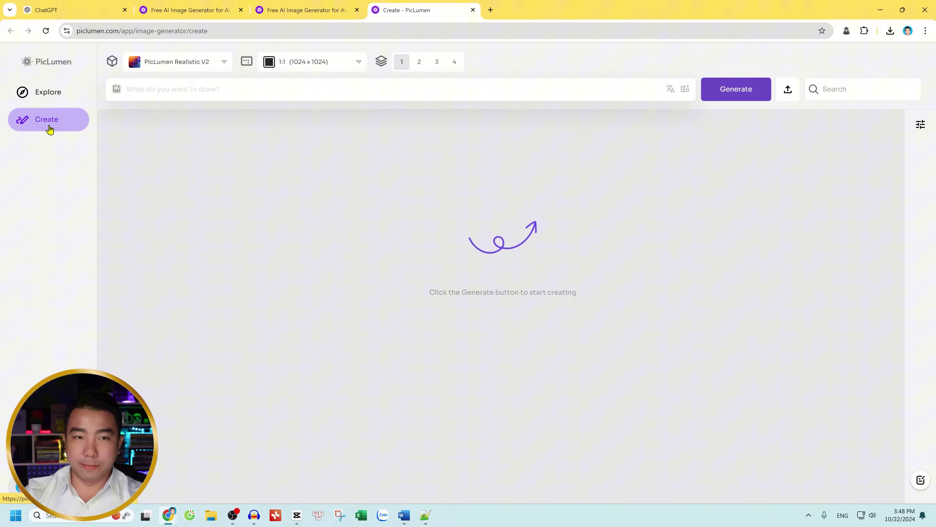
Configure image generation with the FLUX.1-schnell model, 16:9 (1344 x 768) size and 4 images per run.
click(199, 63)
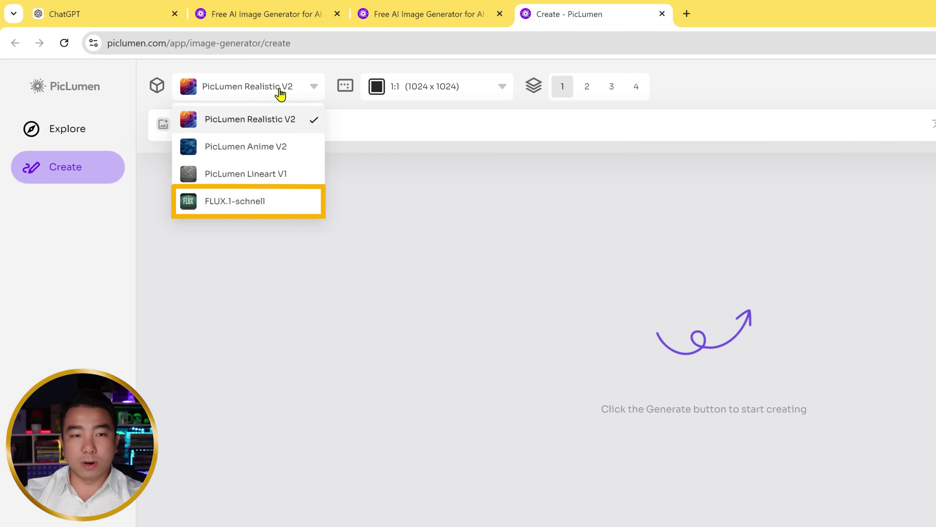
click(273, 212)
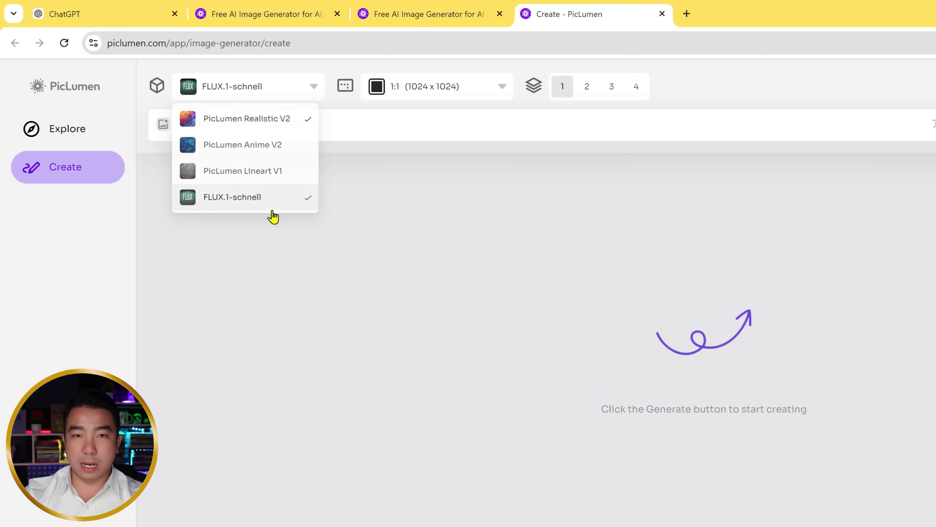
click(445, 91)
scroll(489, 221, down, 5)
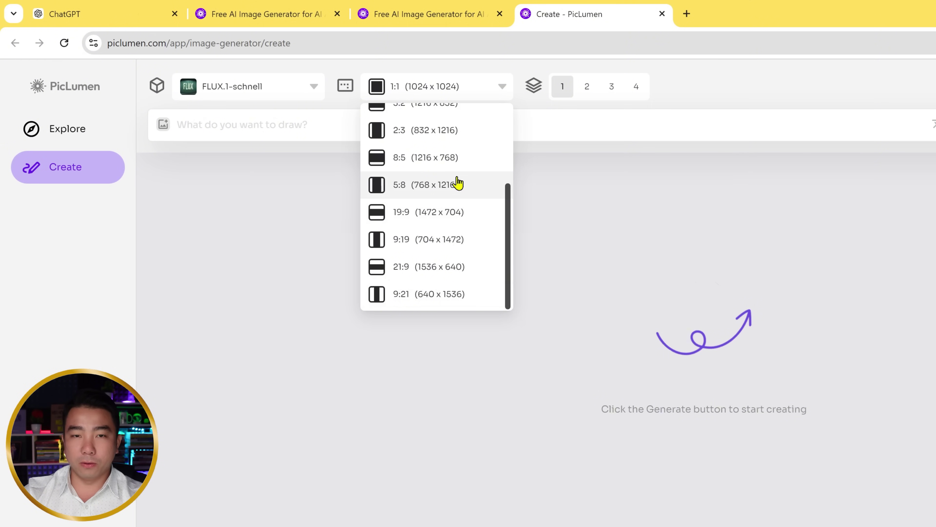
scroll(457, 184, up, 4)
scroll(457, 185, up, 1)
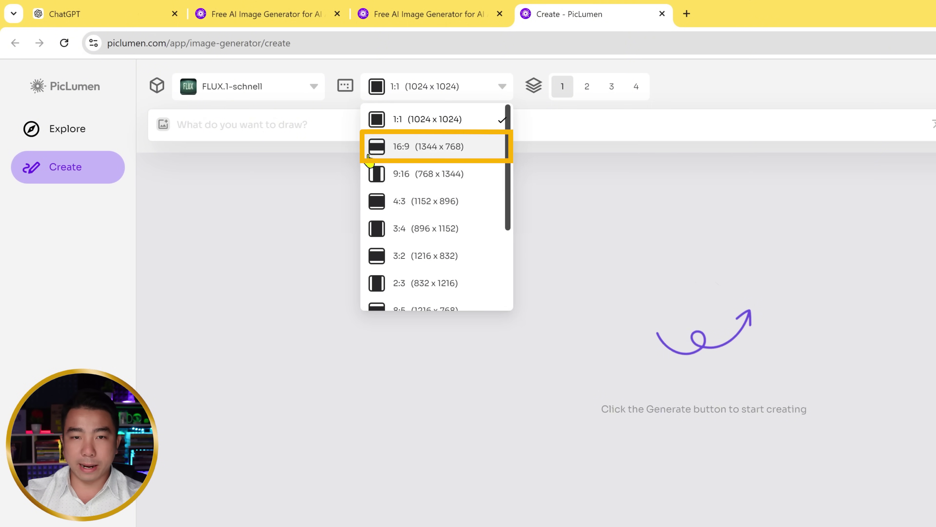
click(461, 155)
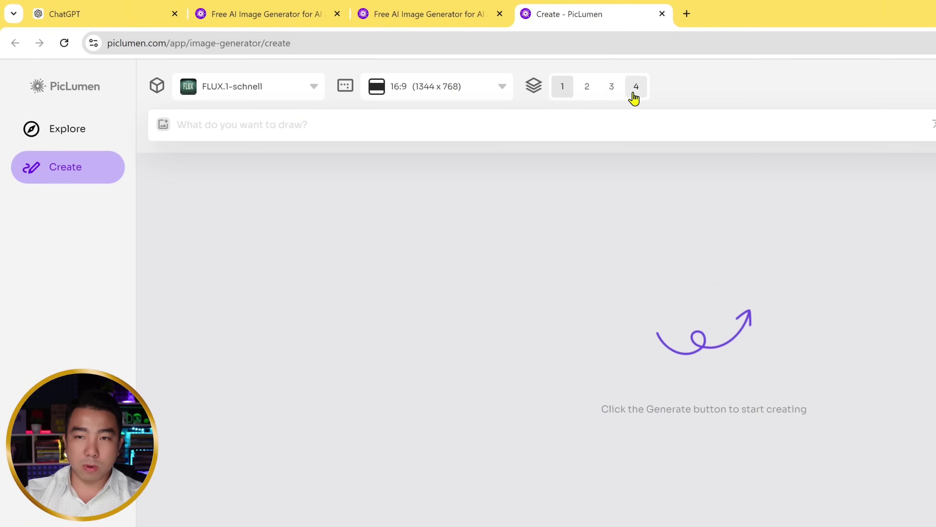
click(635, 88)
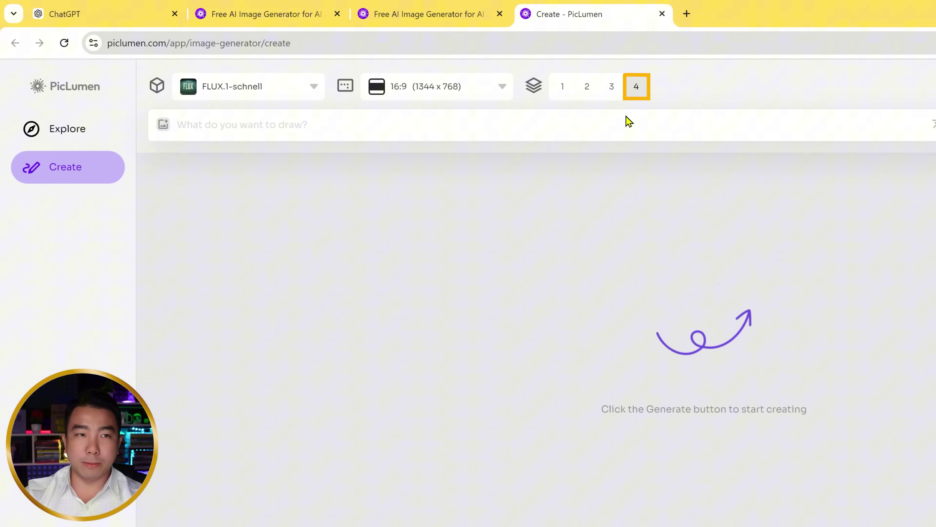
Switch to the ChatGPT conversation and copy the first English prompt, with Little Red Riding Hood standing in front of her house.
click(106, 13)
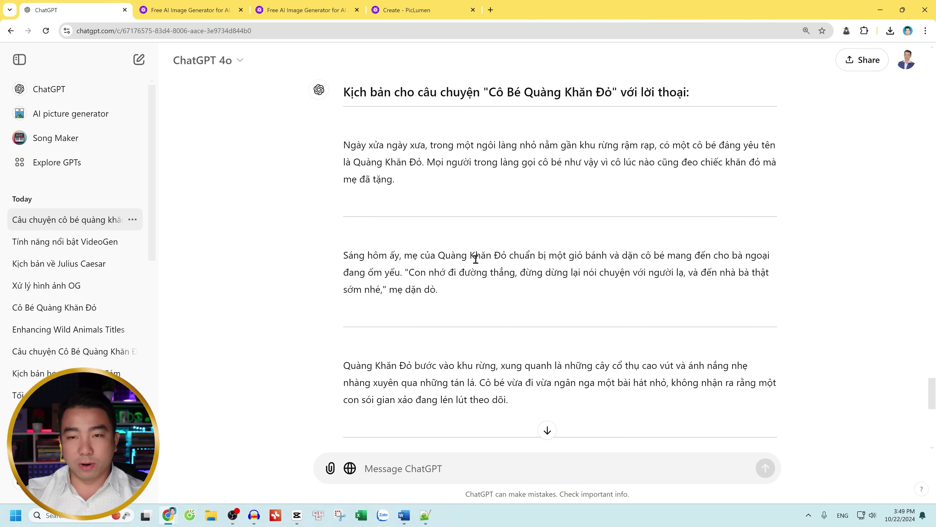
scroll(476, 258, up, 20)
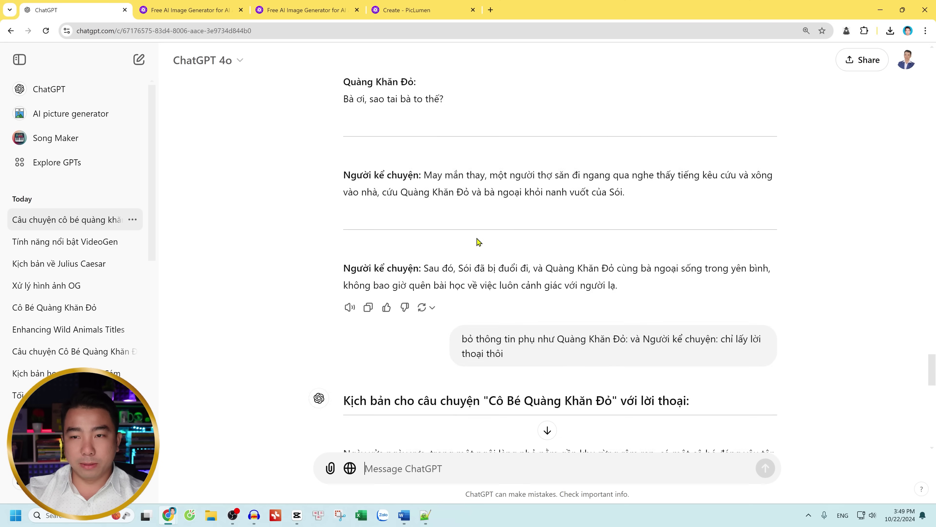
scroll(491, 198, up, 15)
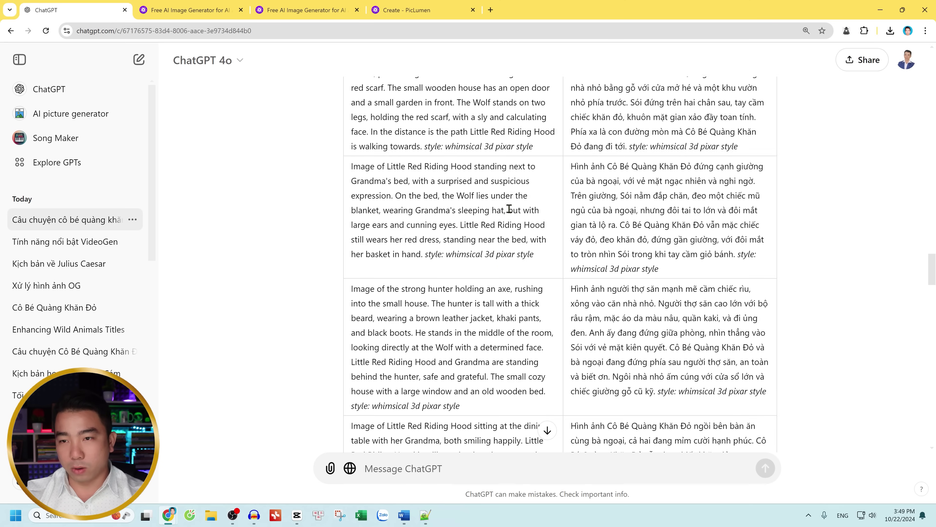
drag(606, 141, 697, 274)
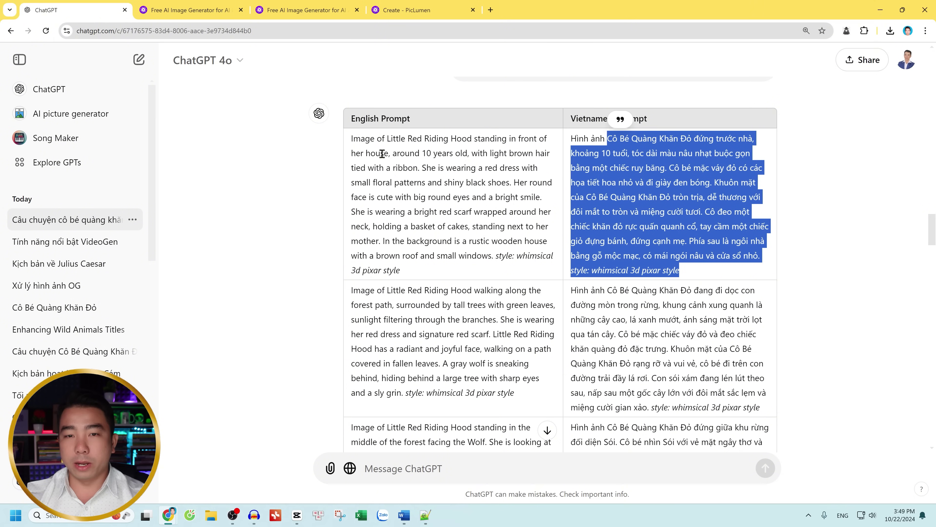
drag(353, 141, 400, 272)
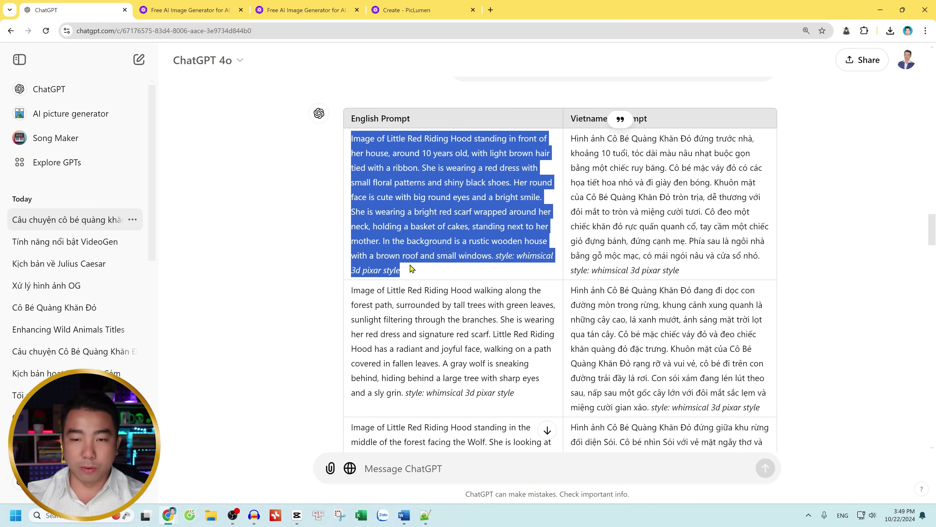
right_click(410, 211)
click(424, 221)
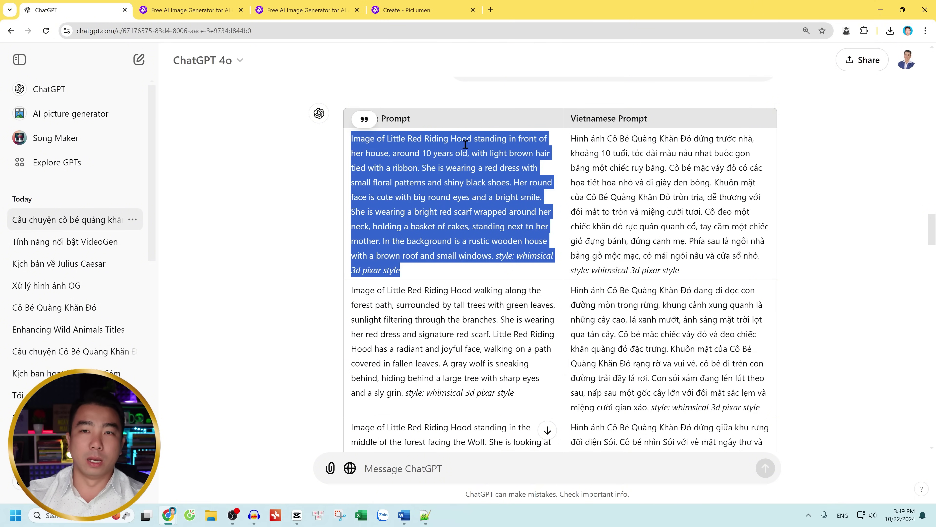
Switch back to PicLumen, paste the copied prompt as the image description and generate the images.
click(444, 5)
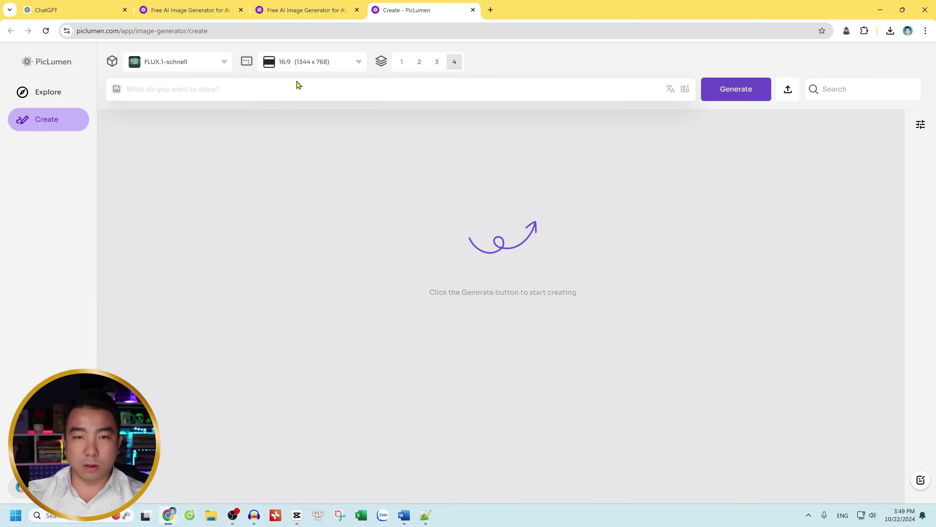
click(287, 91)
key(ctrl+v)
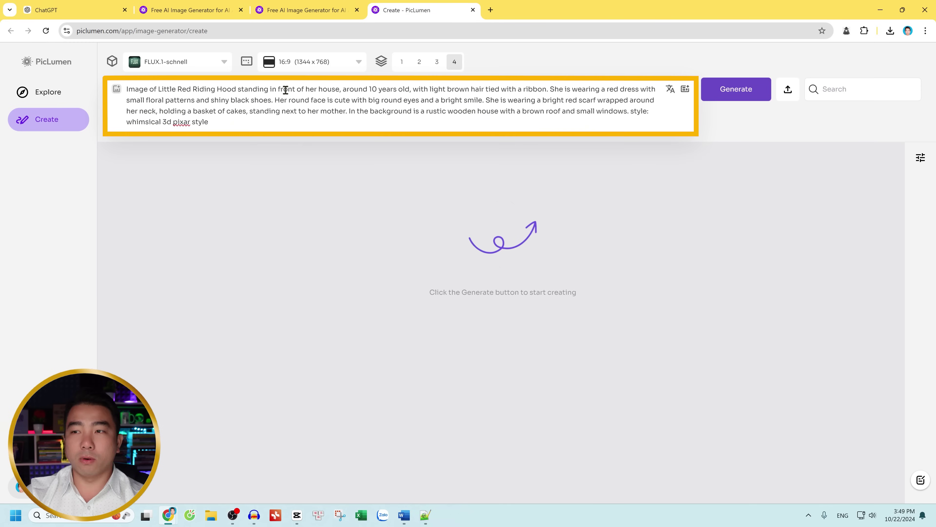
click(728, 97)
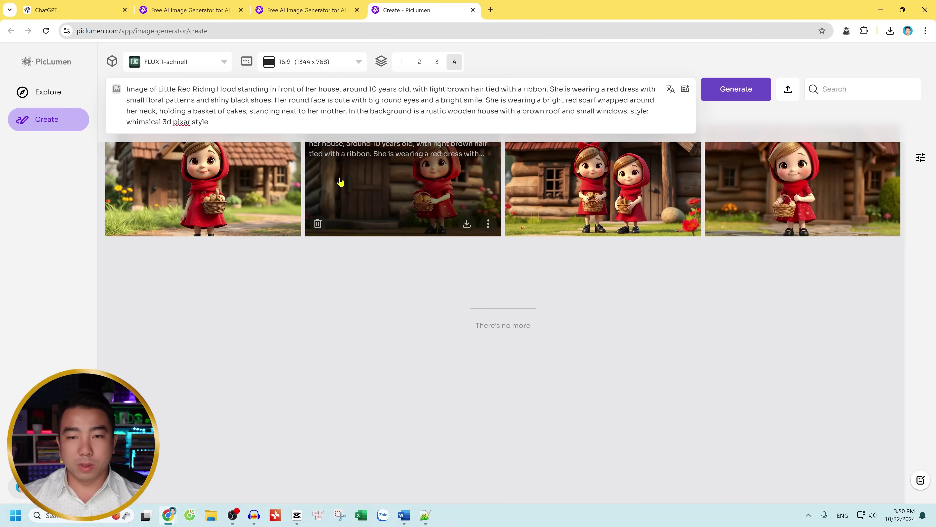
View each of the four generated Little Red Riding Hood images at full size.
click(229, 177)
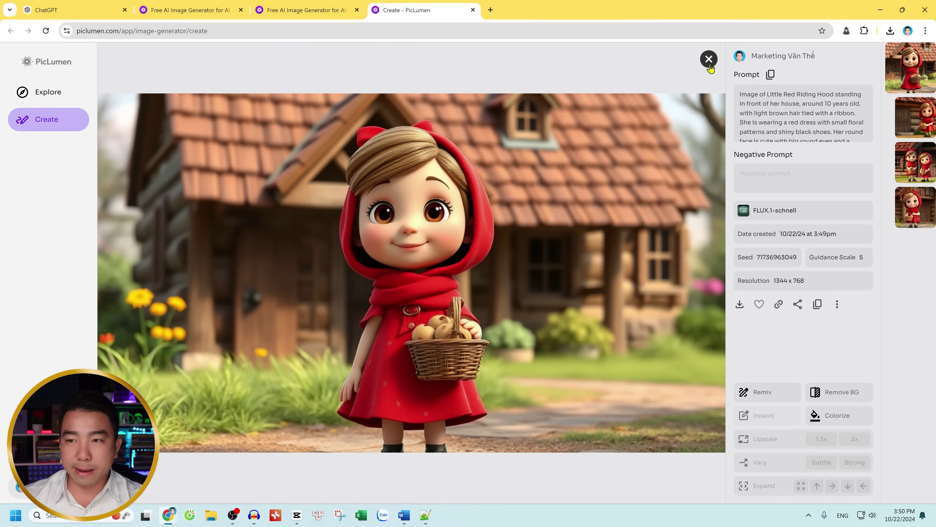
click(709, 59)
click(454, 180)
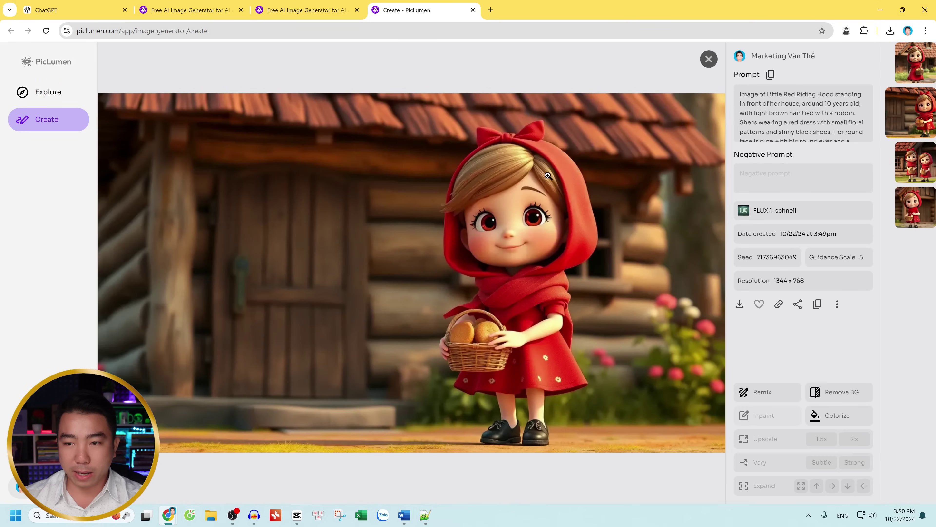
click(709, 59)
click(626, 190)
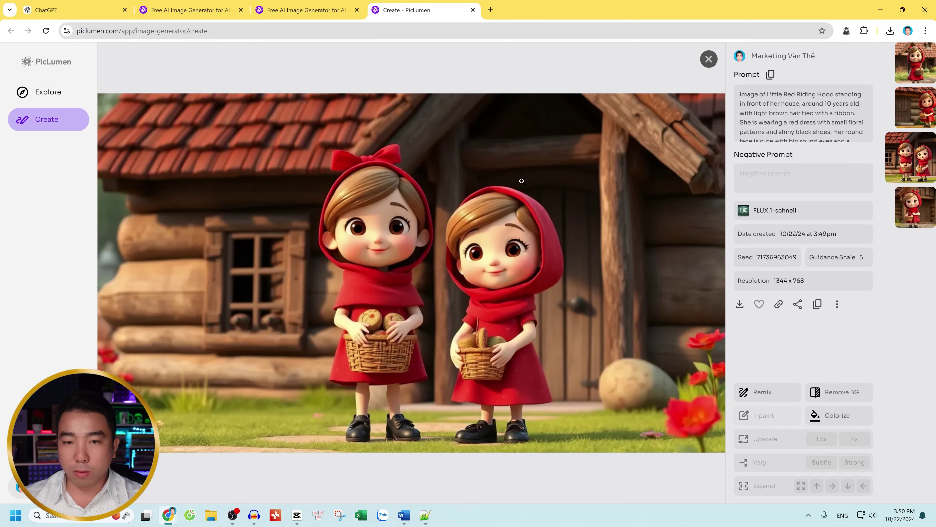
click(708, 59)
click(815, 179)
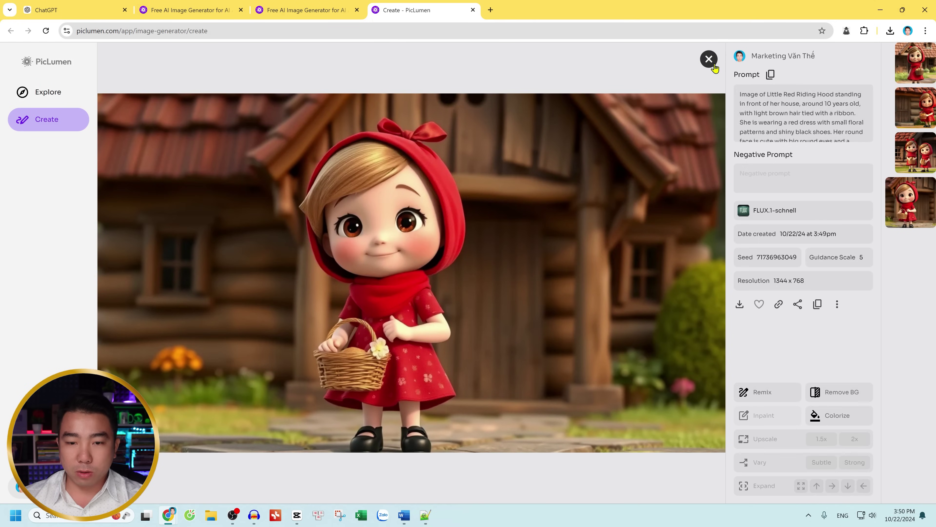
click(709, 59)
Download the first generated image as 1.png into a new Desktop folder named VIDEO HOAT HINH.
mouse_move(239, 210)
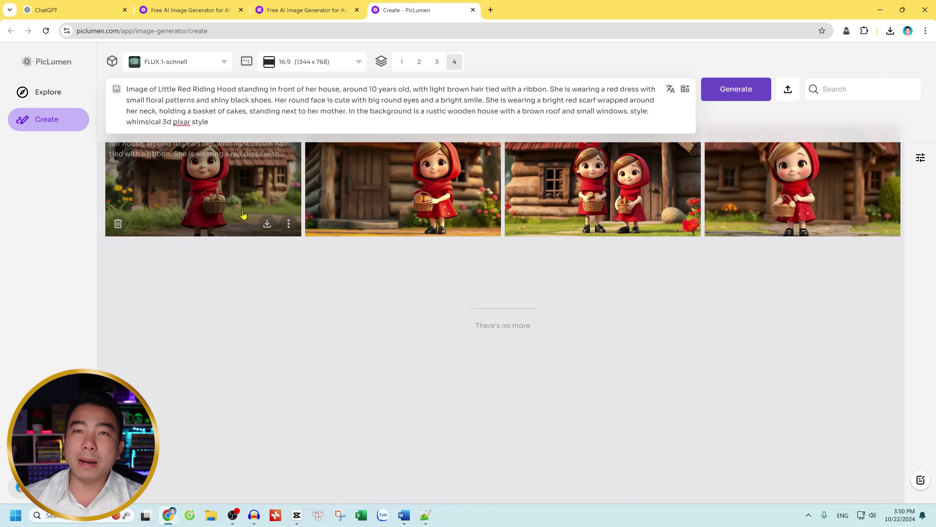
click(267, 224)
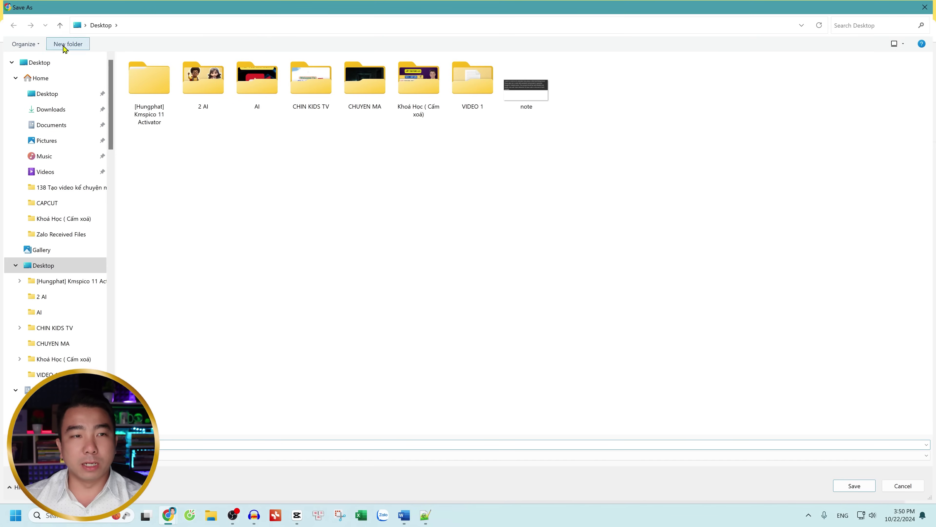
click(68, 48)
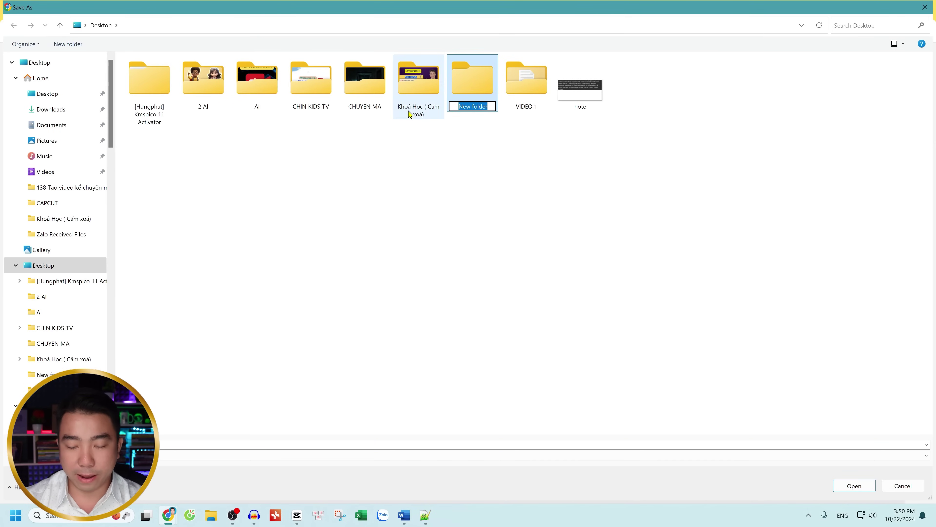
text(VIDEO HOAT HIN)
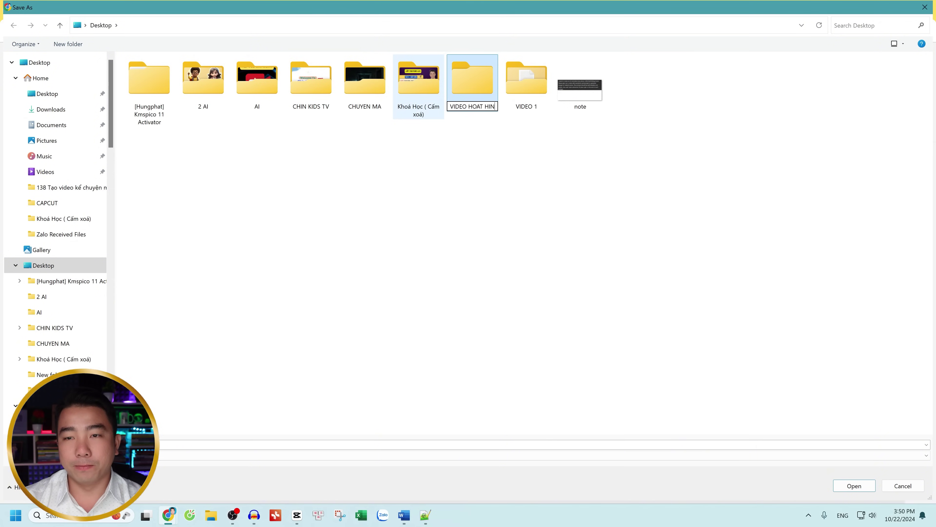
text(H)
key(Return)
key(Return)
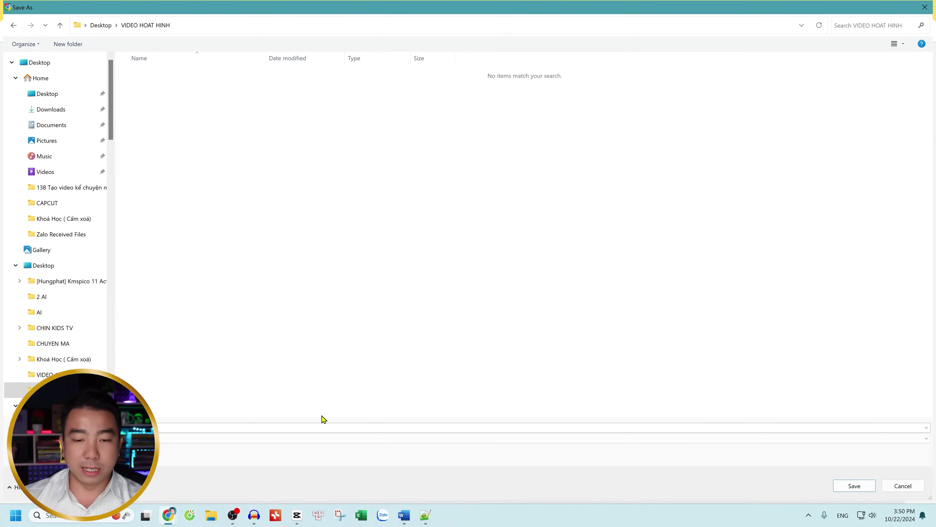
click(853, 486)
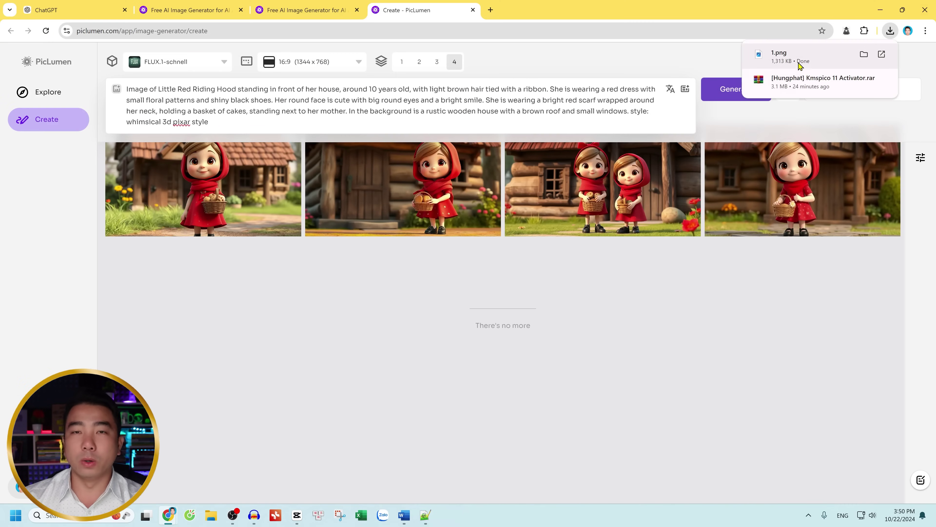
Switch to ChatGPT and copy the second English prompt, with Little Red Riding Hood walking along the forest path.
key(ctrl+1)
scroll(498, 253, down, 2)
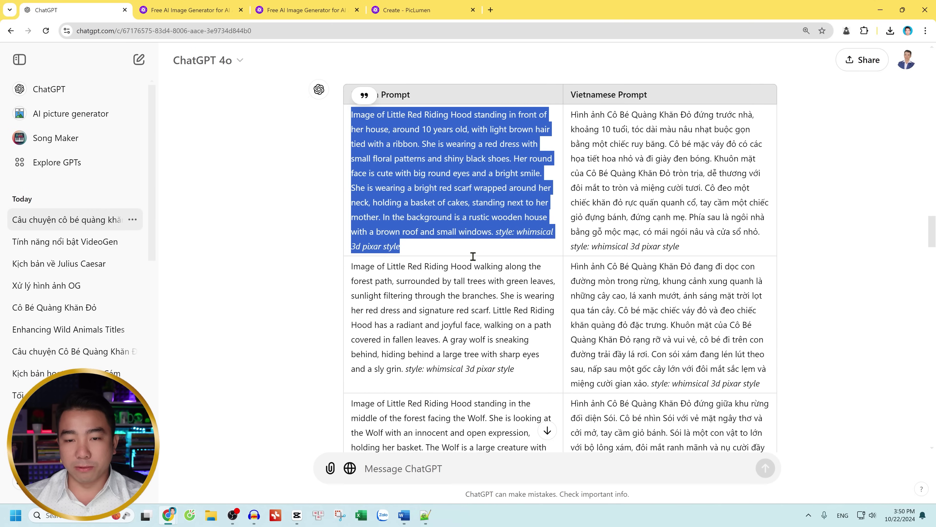
mouse_move(357, 229)
mouse_down()
mouse_move(533, 318)
mouse_move(537, 330)
mouse_move(351, 224)
mouse_up()
click(536, 329)
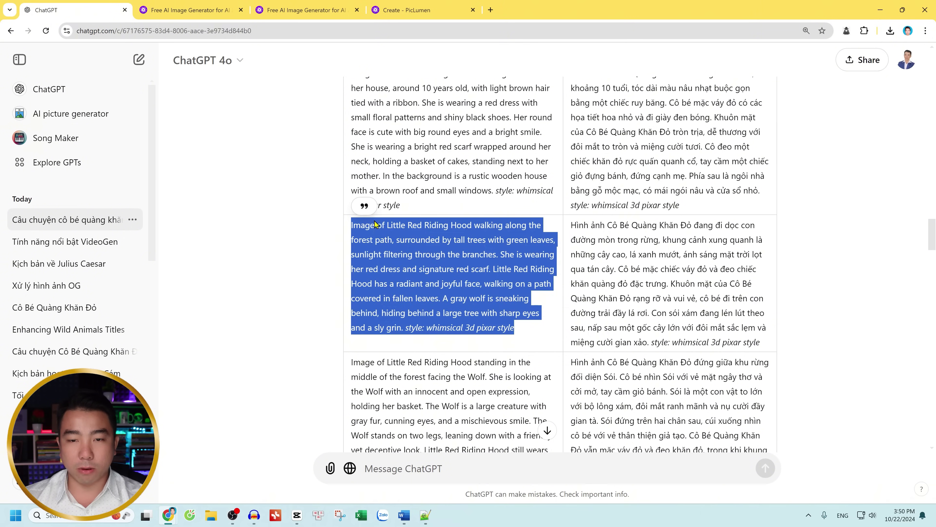
right_click(375, 222)
click(396, 235)
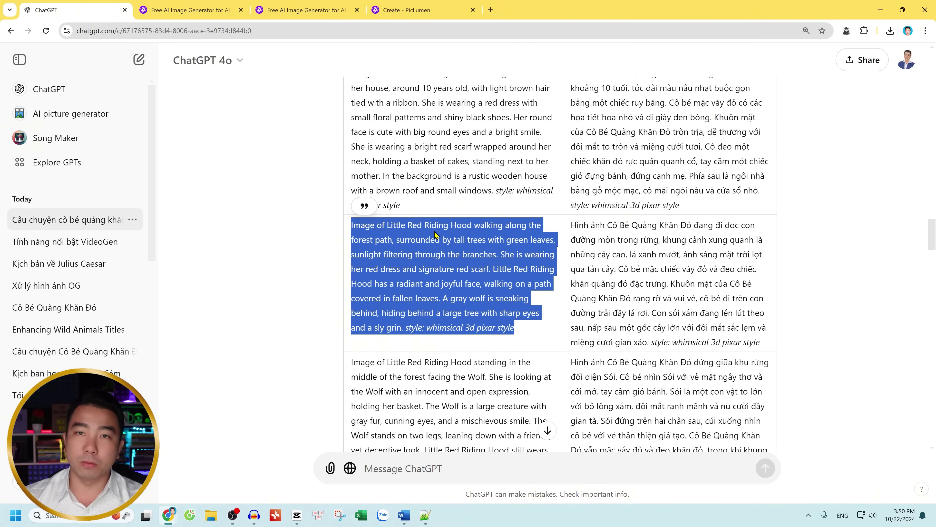
Switch to PicLumen, replace the image description with the copied forest path prompt and generate the images.
click(401, 12)
click(263, 109)
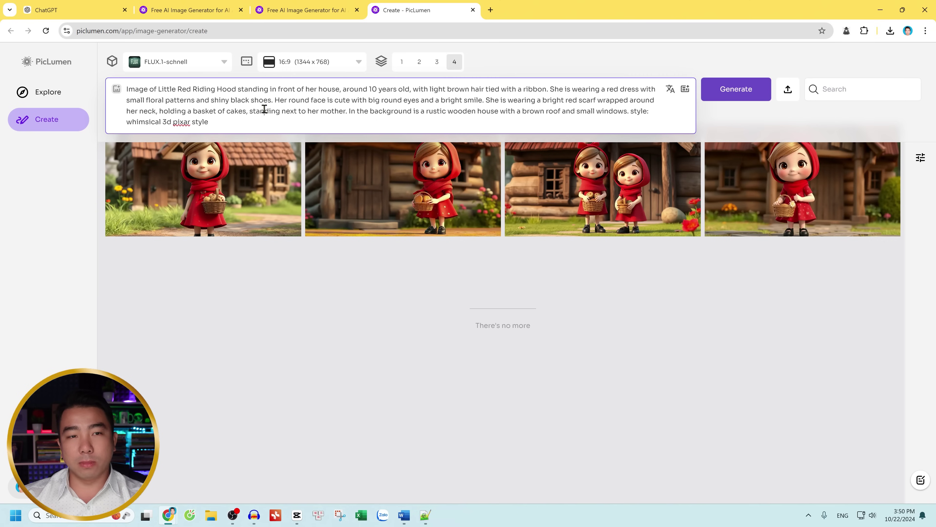
key(ctrl+a)
key(ctrl+v)
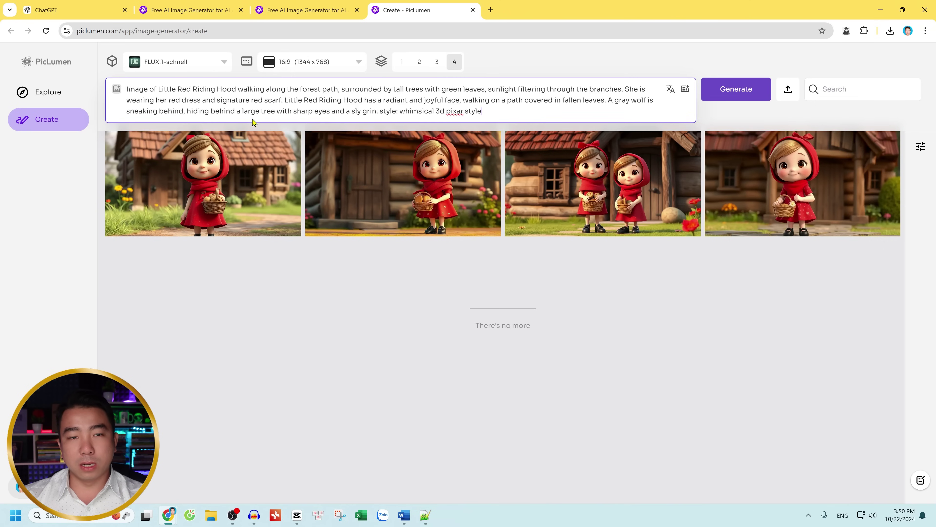
click(729, 94)
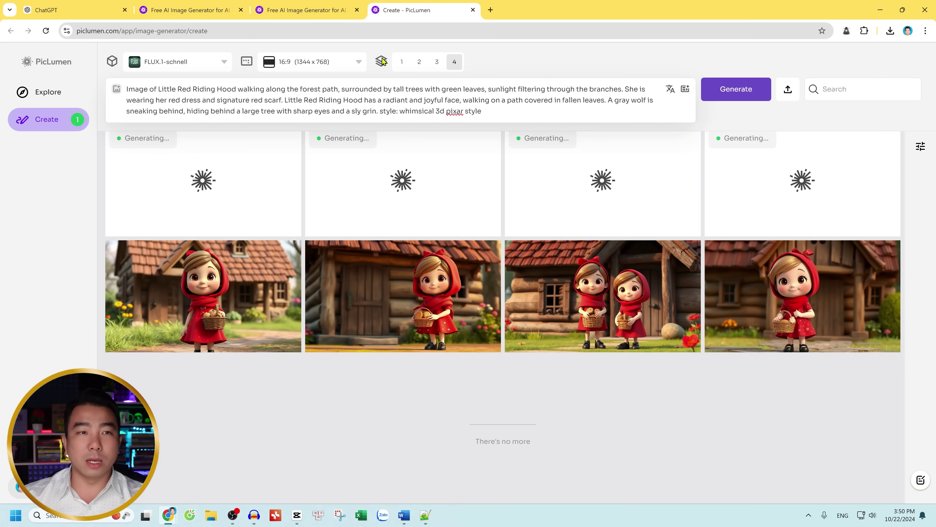
Copy the third English prompt, with Little Red Riding Hood facing the Wolf in the forest, from ChatGPT into PicLumen's image description.
click(85, 10)
scroll(366, 240, down, 3)
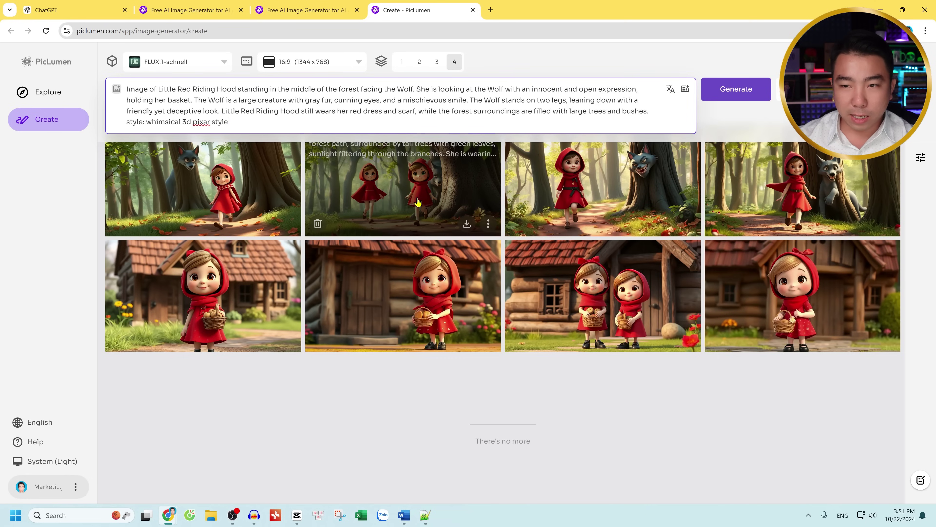
click(118, 14)
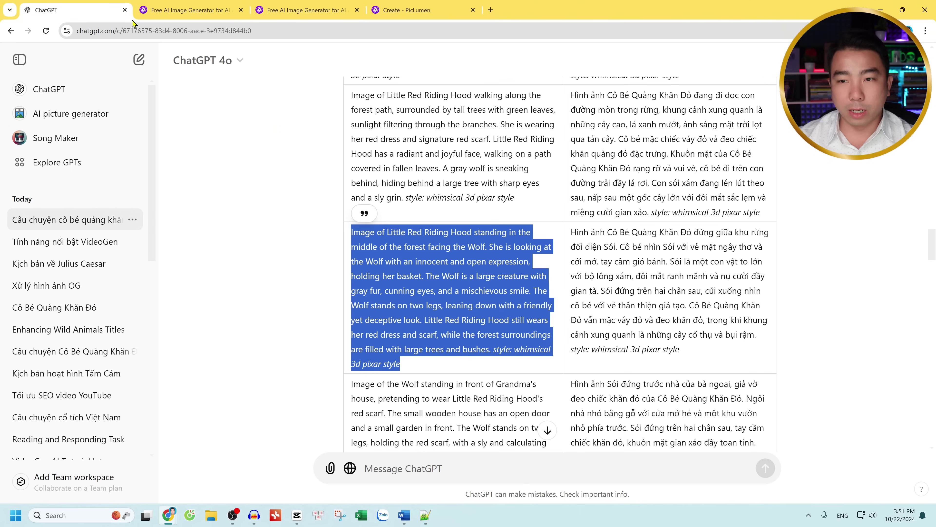
drag(611, 232, 736, 247)
click(735, 247)
click(476, 5)
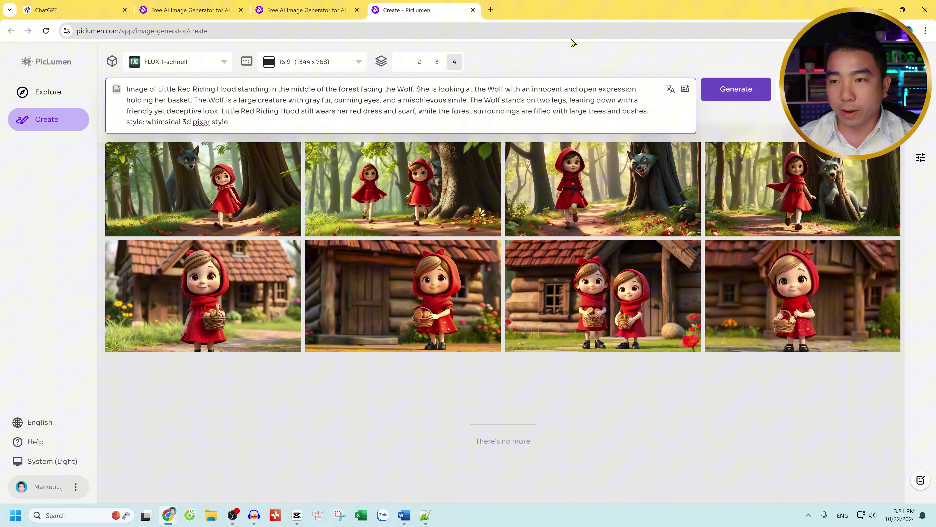
Open the fourth forest path image, with the wolf beside the tree, and download it as 2.png into the VIDEO HOAT HINH folder.
click(796, 210)
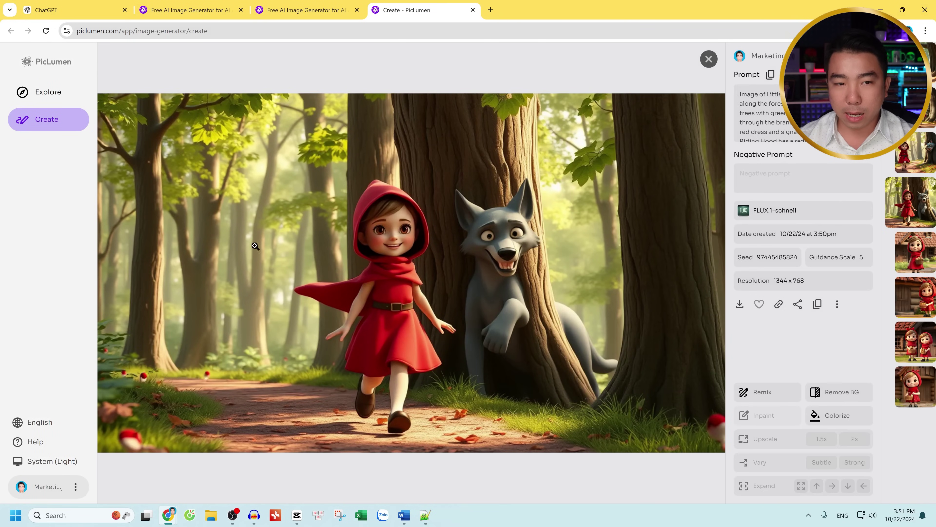
right_click(169, 175)
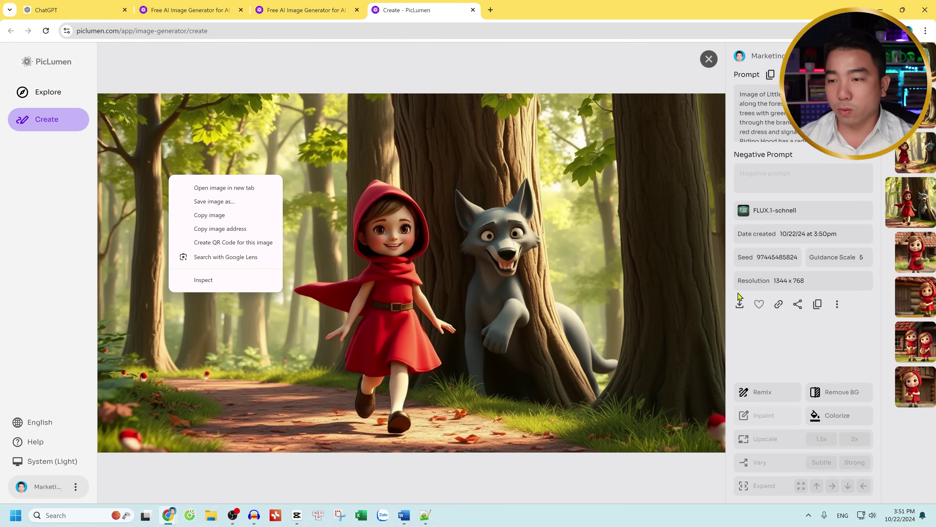
click(740, 304)
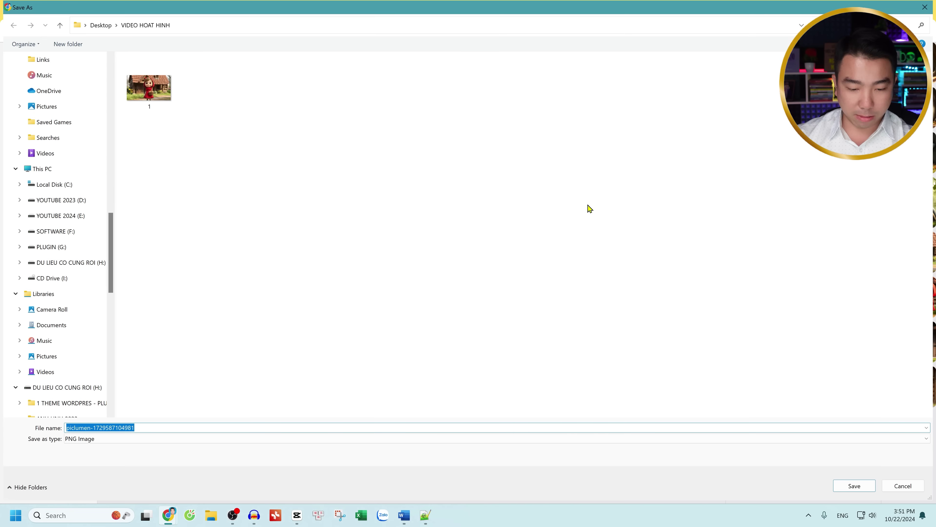
text(2)
key(Return)
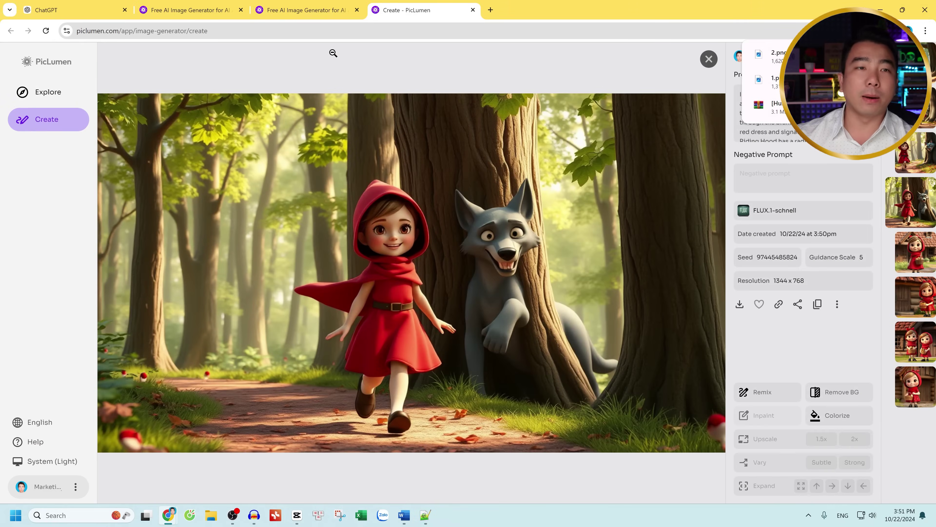
Switch to ChatGPT, go over the first English prompts and select the third one, set in the middle of the forest.
click(66, 10)
scroll(442, 201, up, 2)
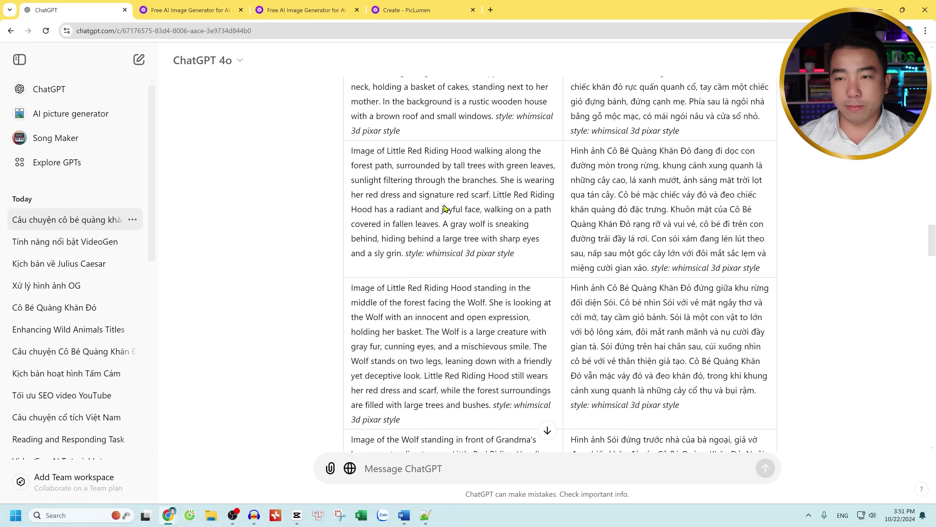
scroll(442, 196, up, 4)
drag(394, 152, 427, 225)
drag(415, 319, 424, 378)
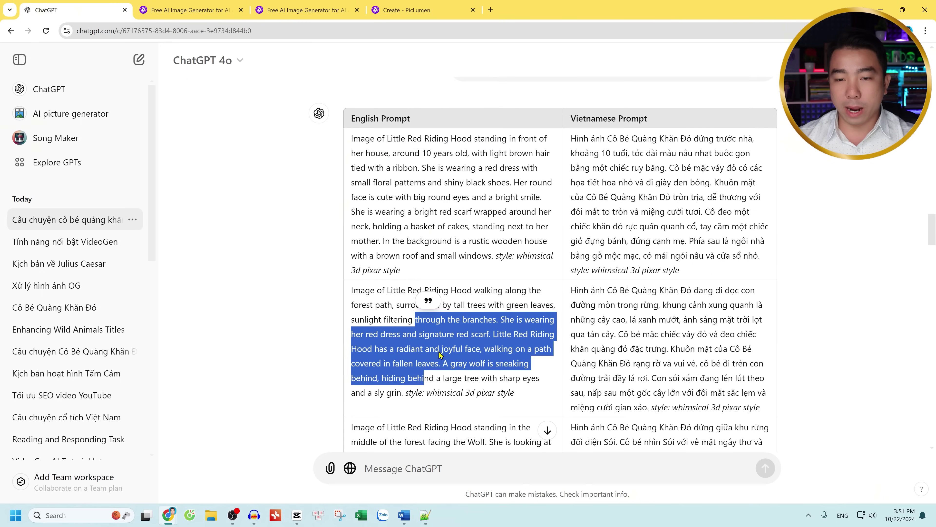
scroll(405, 277, down, 5)
scroll(380, 273, down, 2)
drag(350, 169, 434, 299)
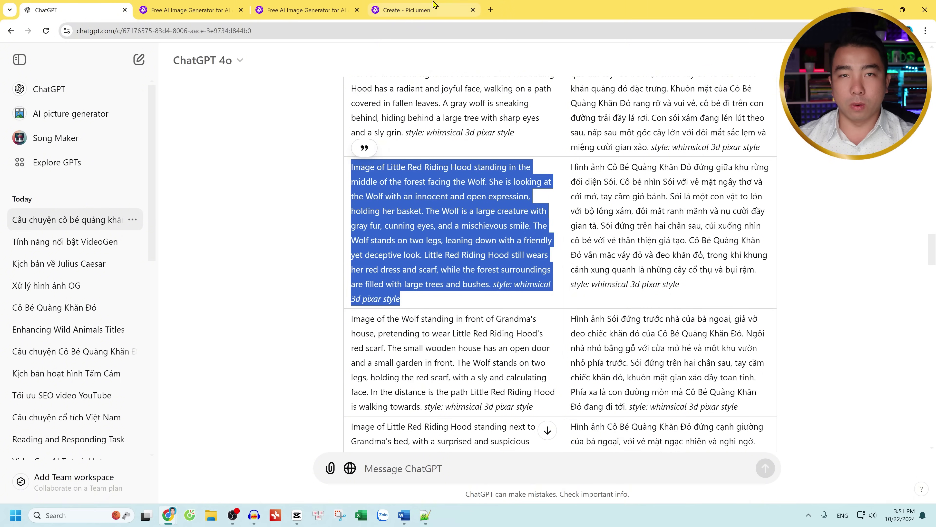
Close the two spare Free AI Image Generator browser tabs and return to PicLumen's Create page.
click(356, 10)
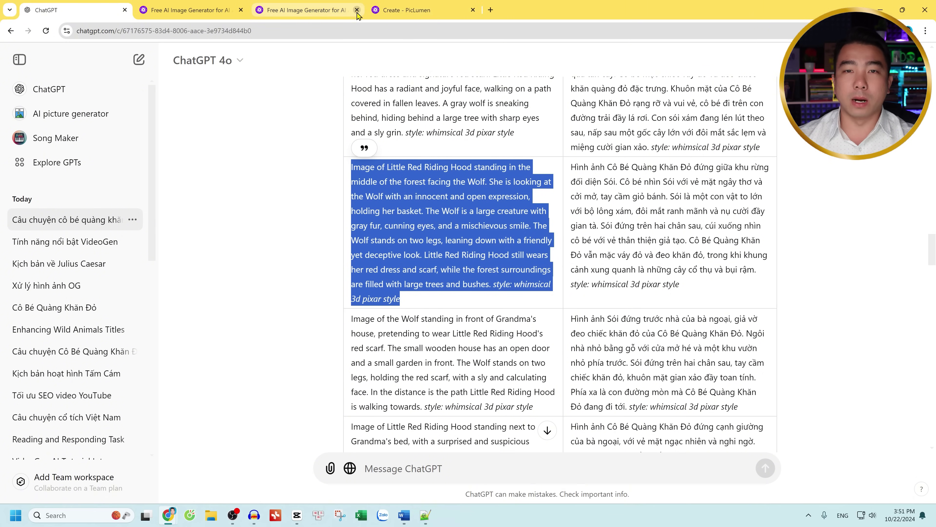
click(241, 10)
click(236, 11)
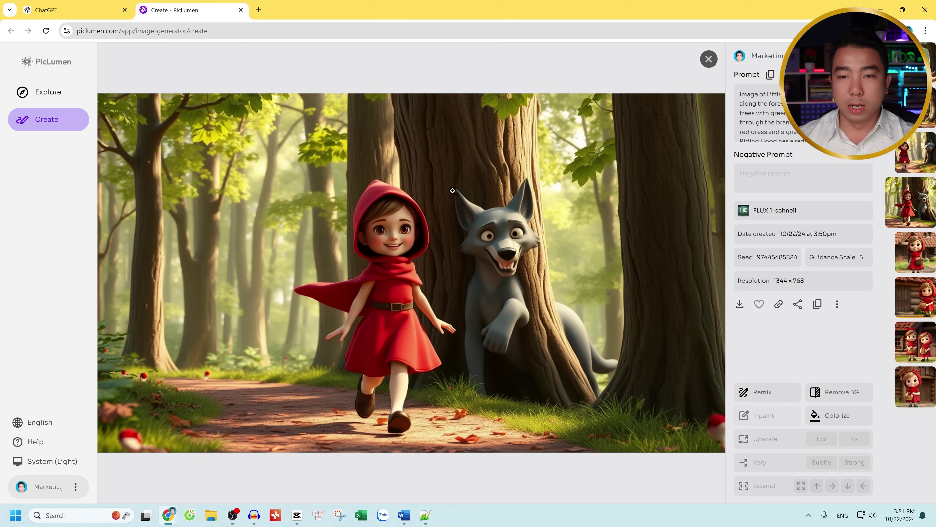
Close the enlarged image and generate the images for the prompt with Little Red Riding Hood facing the Wolf.
click(708, 63)
click(309, 122)
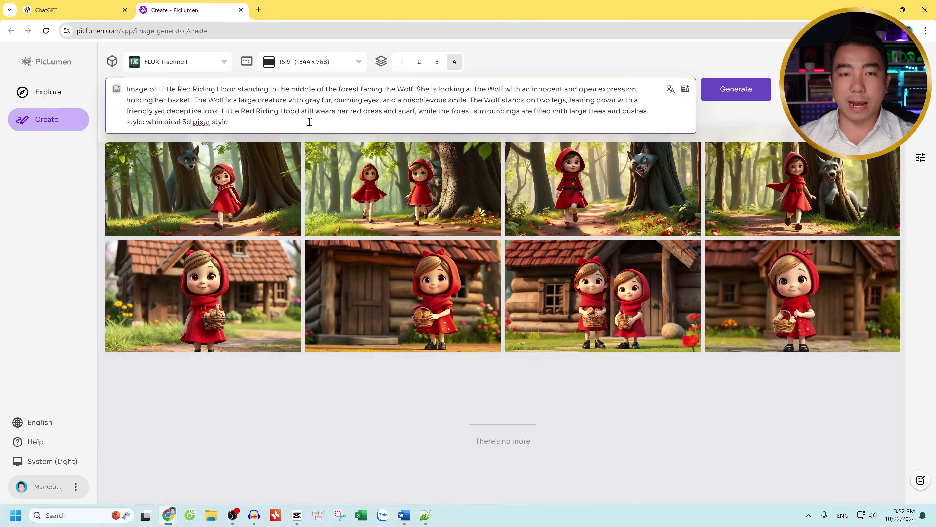
click(730, 96)
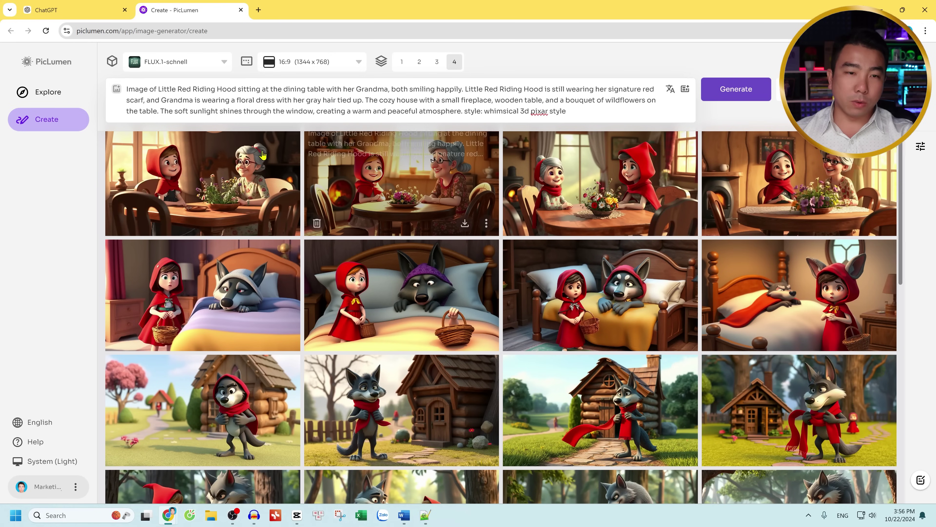
Look through the gallery of generated images for all the story scenes.
scroll(591, 192, down, 10)
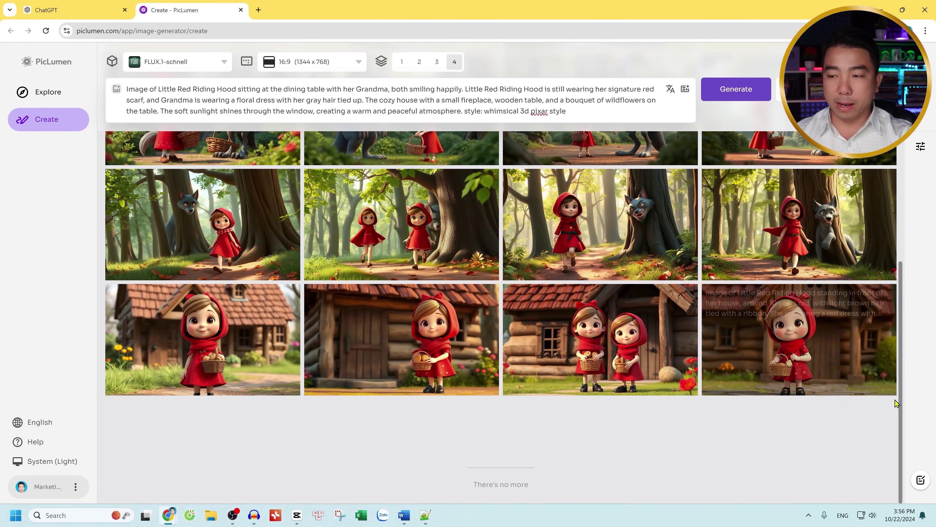
scroll(901, 419, up, 5)
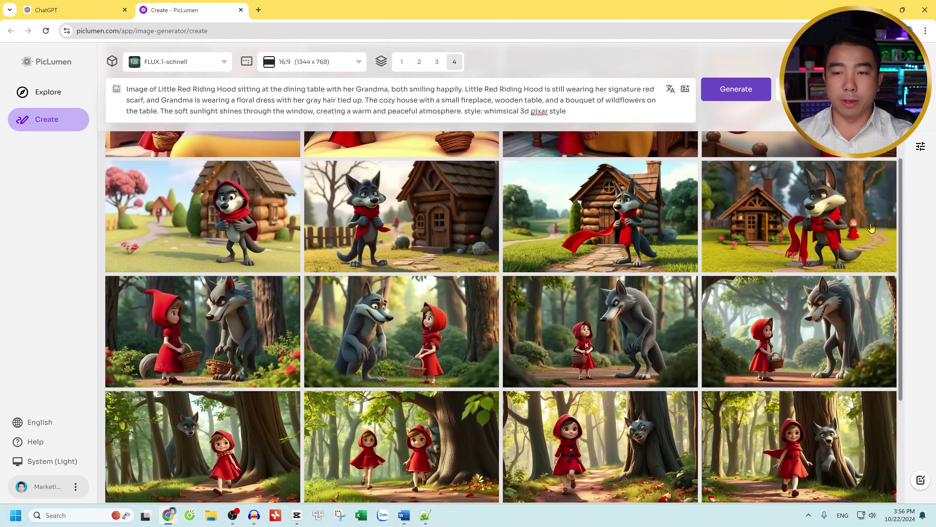
scroll(901, 419, down, 6)
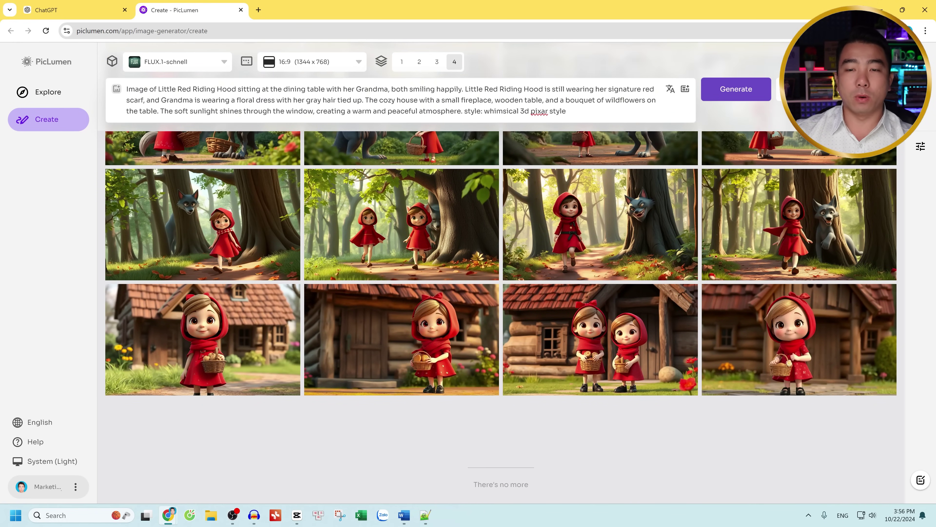
scroll(701, 250, up, 10)
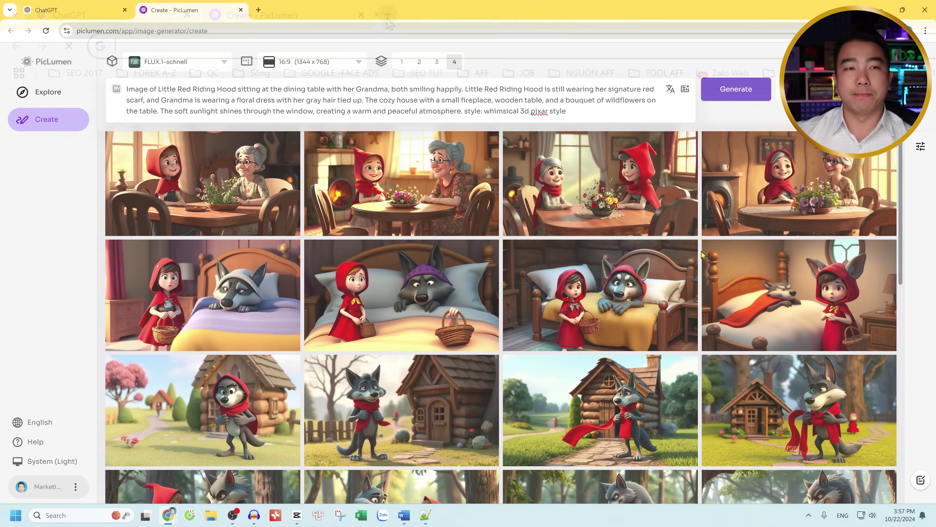
Open the Hailuo AI video generator at hailuoai.video in a new browser tab.
click(258, 10)
text(HAI)
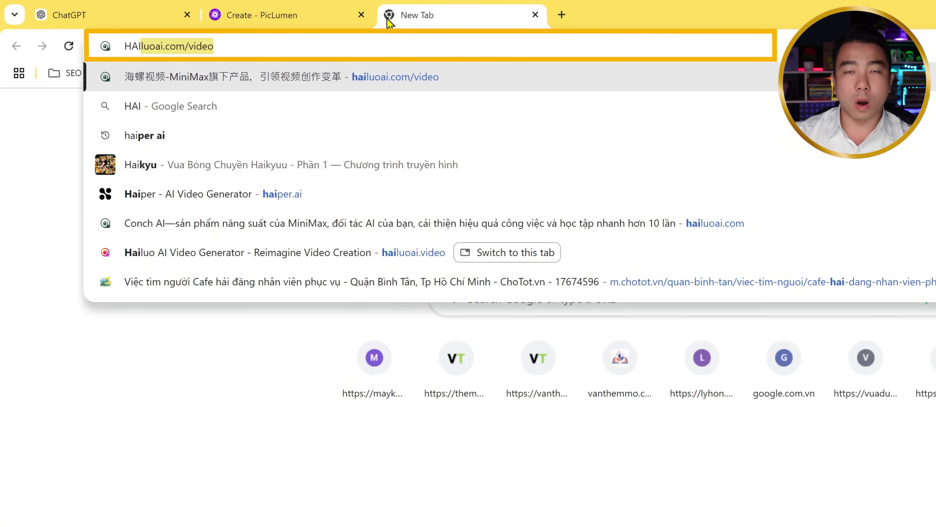
key(Return)
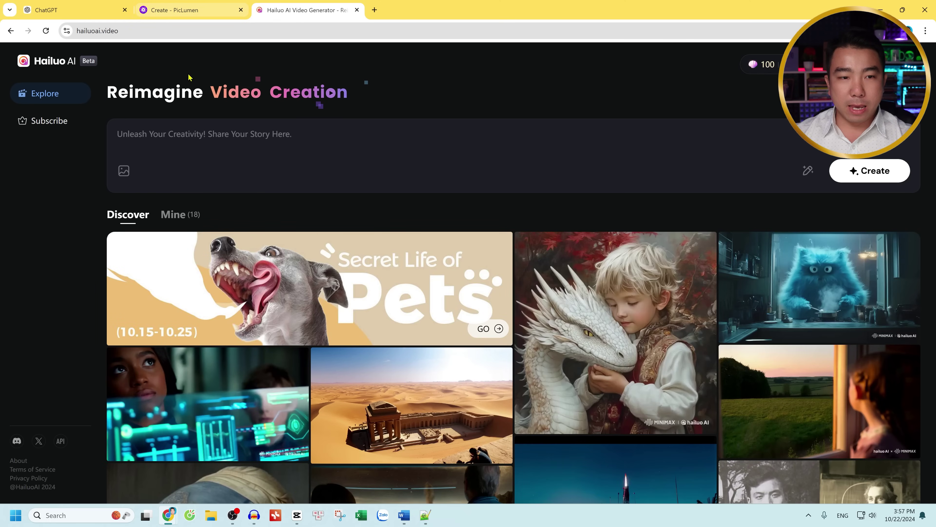
Upload the saved picture of Little Red Riding Hood in front of her house as the video's source image.
click(122, 173)
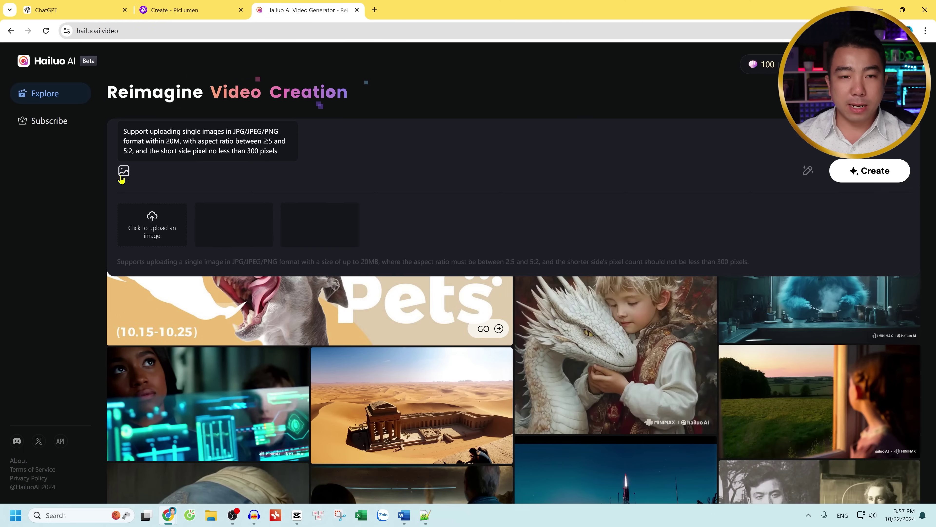
click(161, 232)
double_click(197, 90)
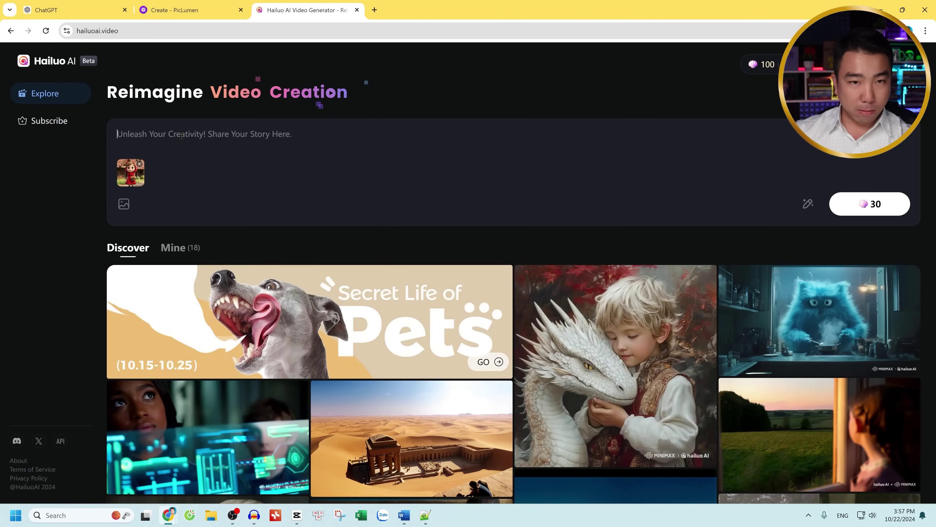
Search Google for "gg dịch" in a new browser tab and enlarge the page with the translator.
click(374, 10)
text(gg d)
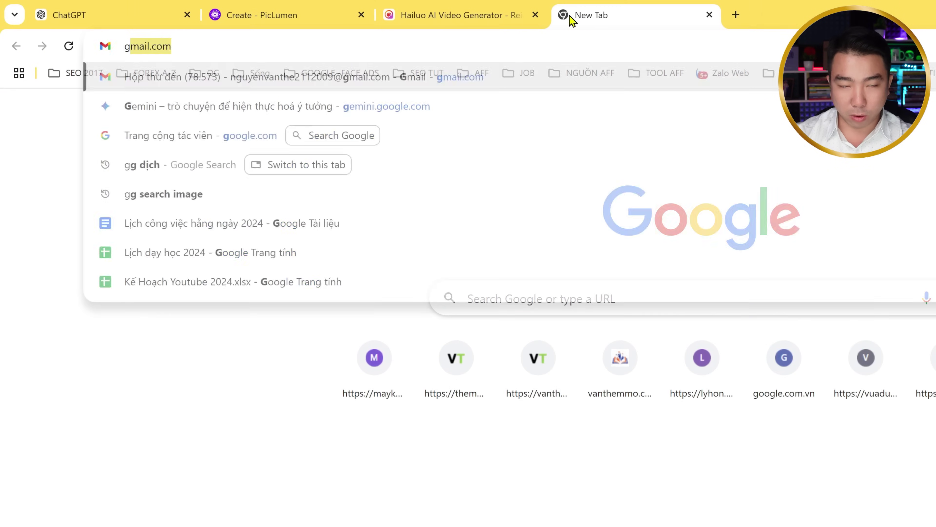
text(ịch)
key(Return)
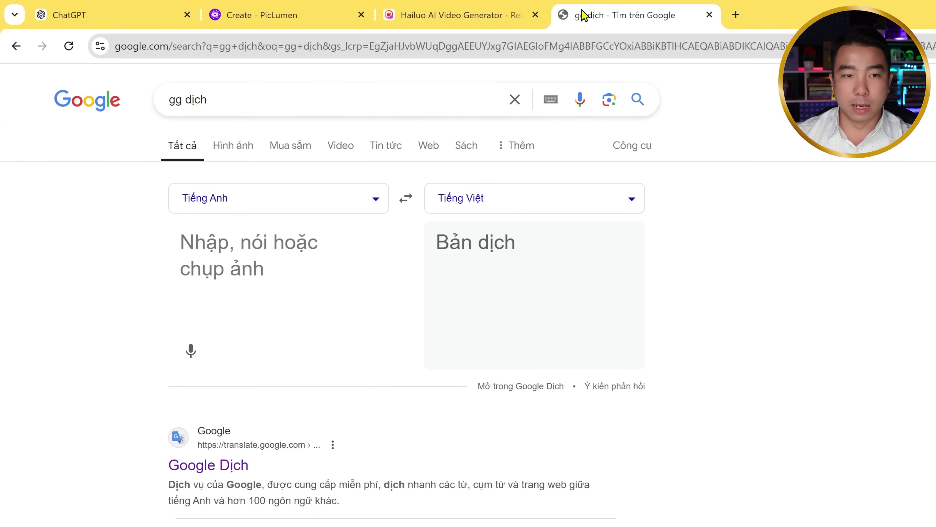
key(ctrl+plus)
key(ctrl+plus)
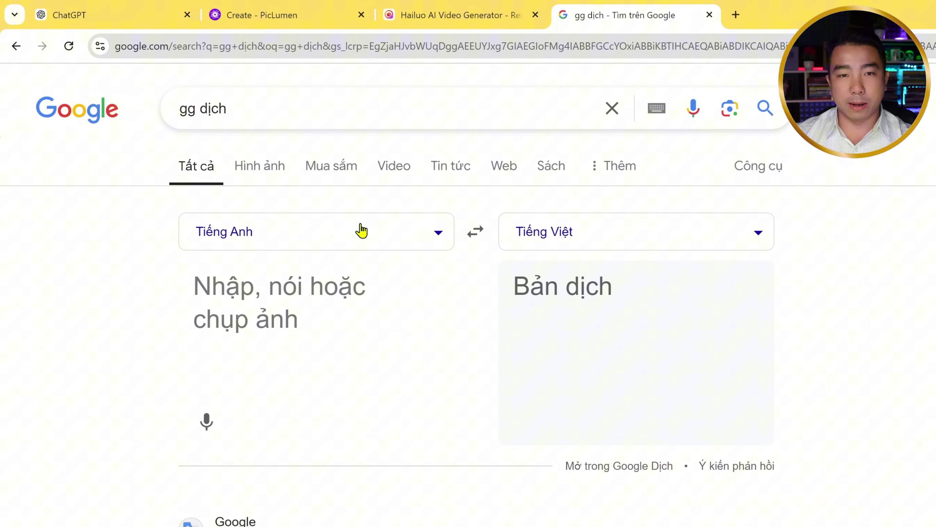
Translate "cô bé vừa đi, vừa cười và hướng mặt máy quay" from Vietnamese to English and copy the translation.
click(475, 232)
click(340, 277)
text(cô be)
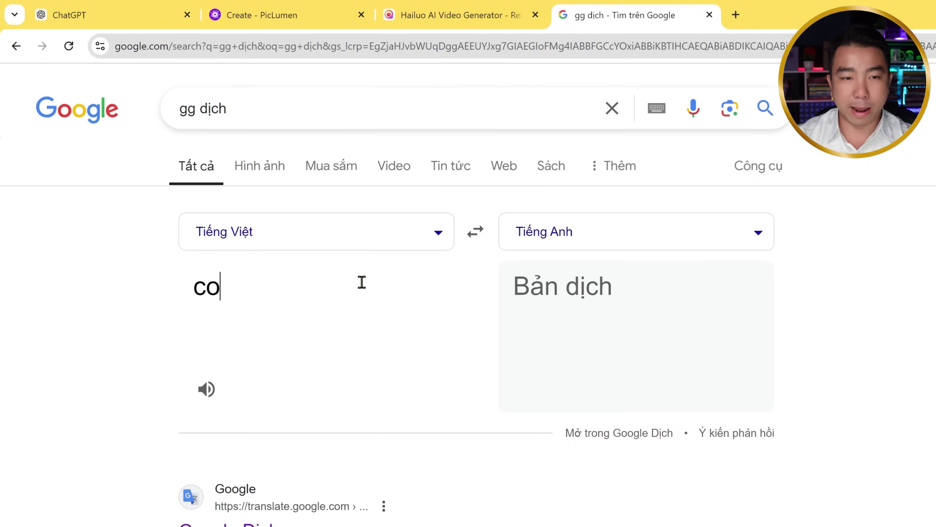
text(é vừa đi, )
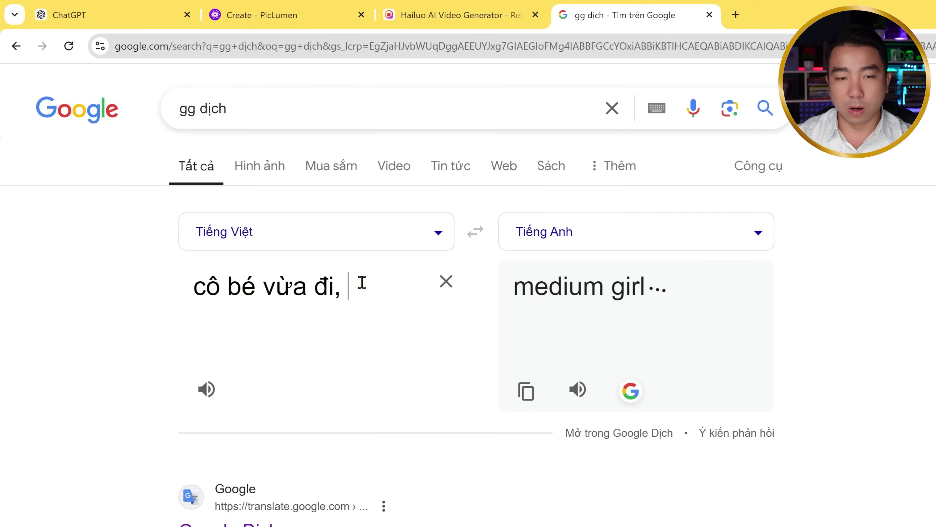
text(vua cười và )
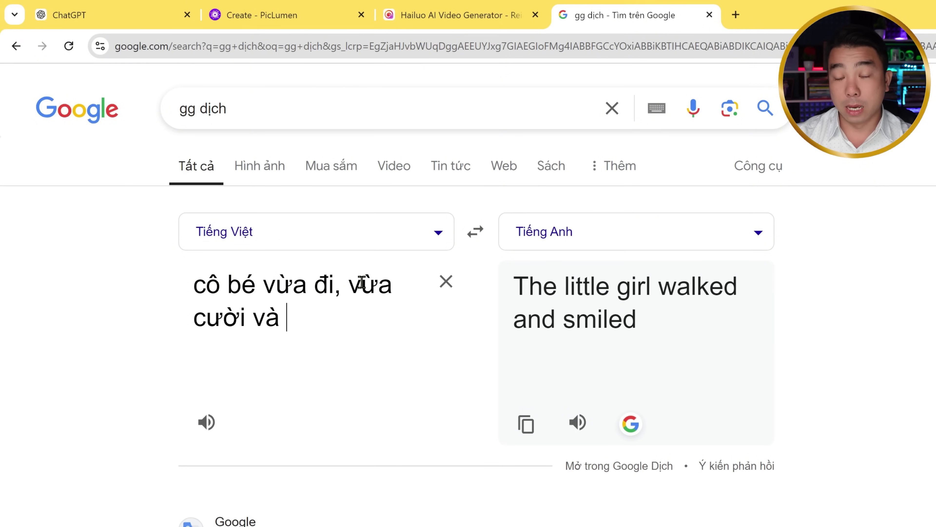
text(hướng)
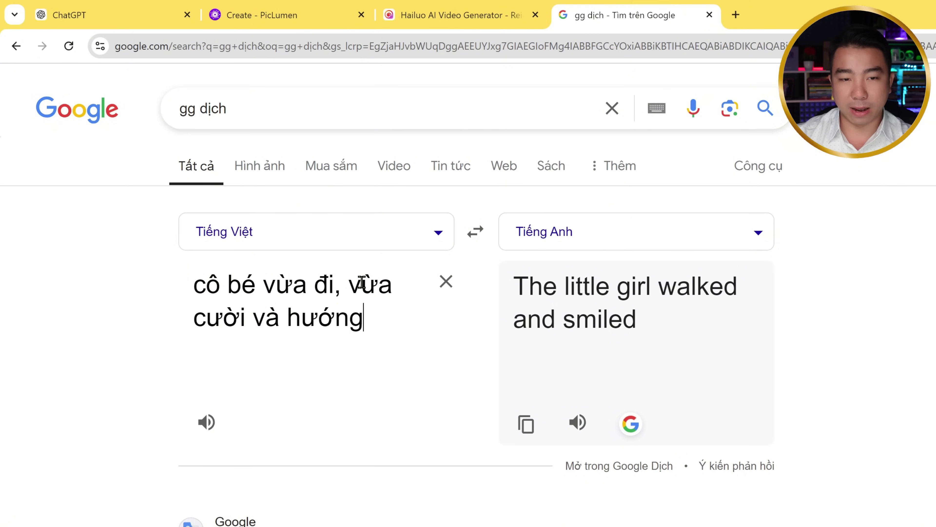
text( măt máy q)
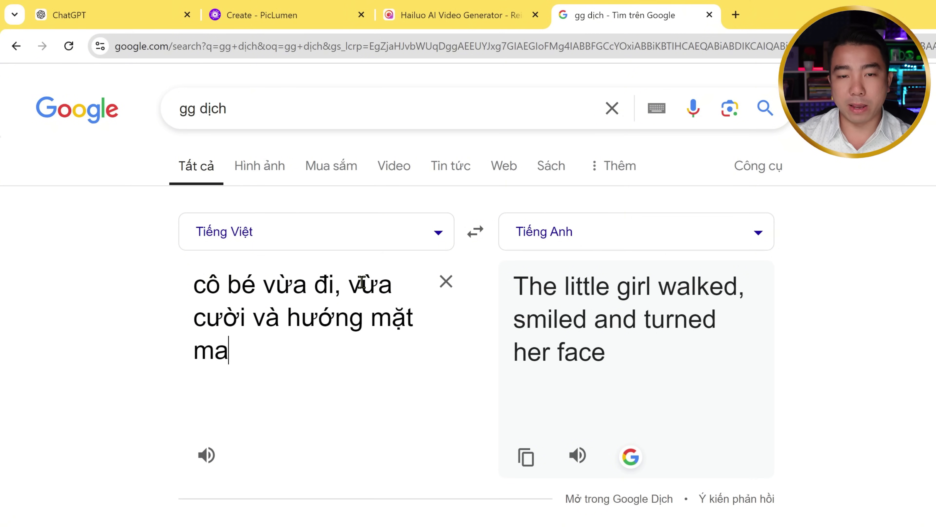
text(uay)
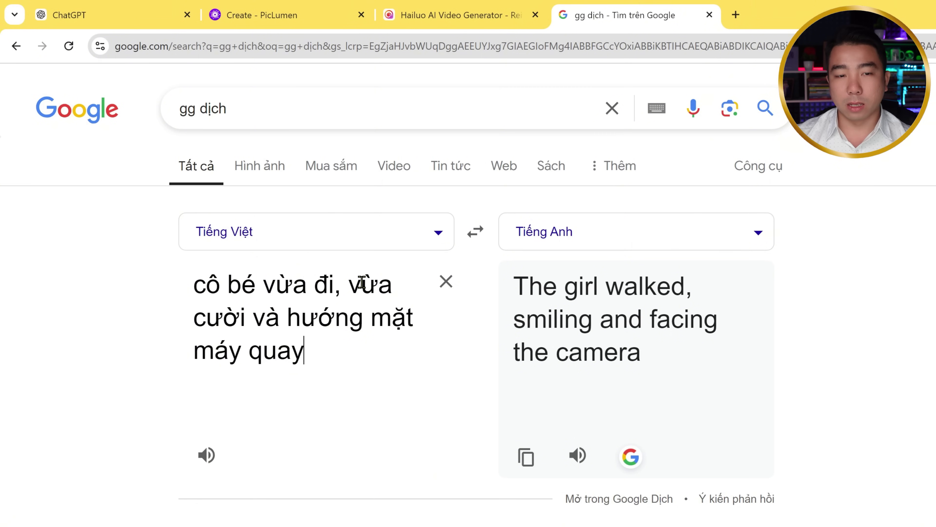
click(525, 459)
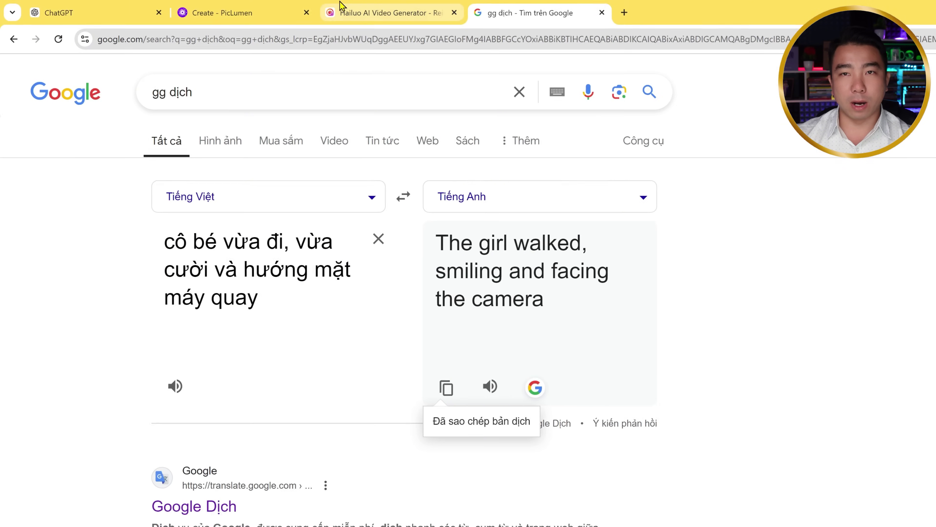
Enter the copied prompt "The girl walked, smiling and facing the camera" for the uploaded picture in Hailuo AI and generate the video.
click(340, 5)
click(234, 140)
key(ctrl+v)
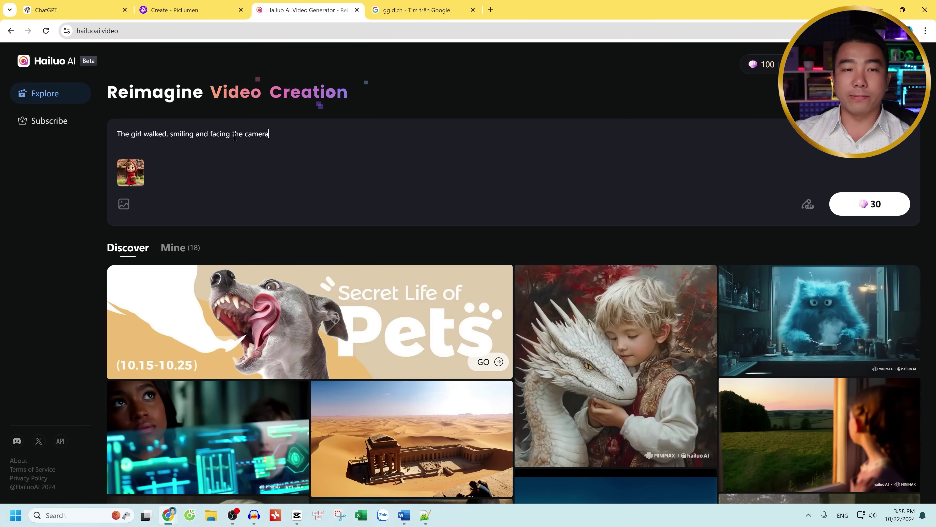
click(863, 203)
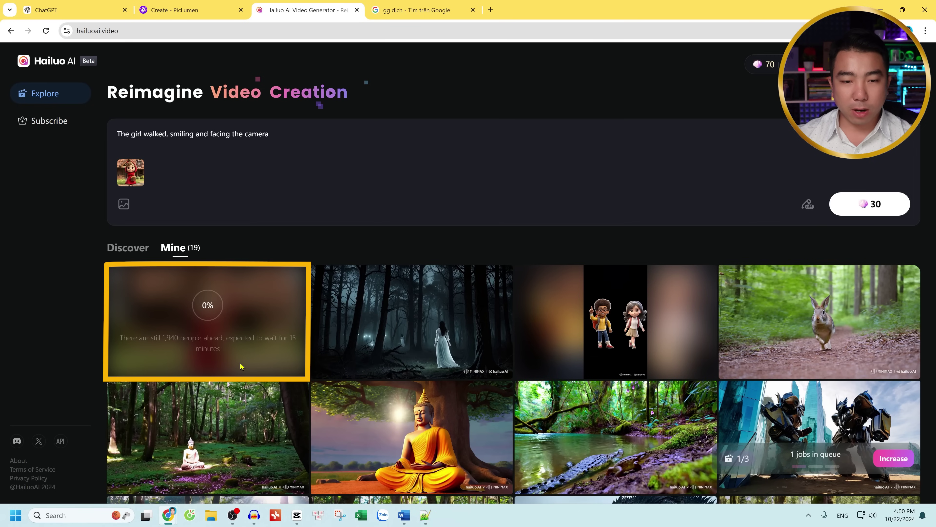
drag(239, 365, 226, 349)
click(154, 339)
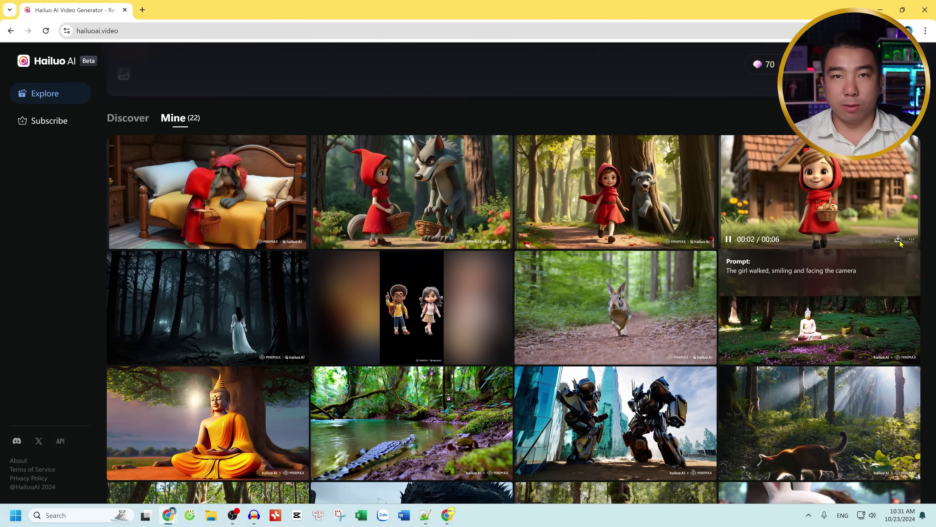
Start downloading the finished video of the girl walking in front of the house, and dismiss the save dialog without saving.
click(898, 239)
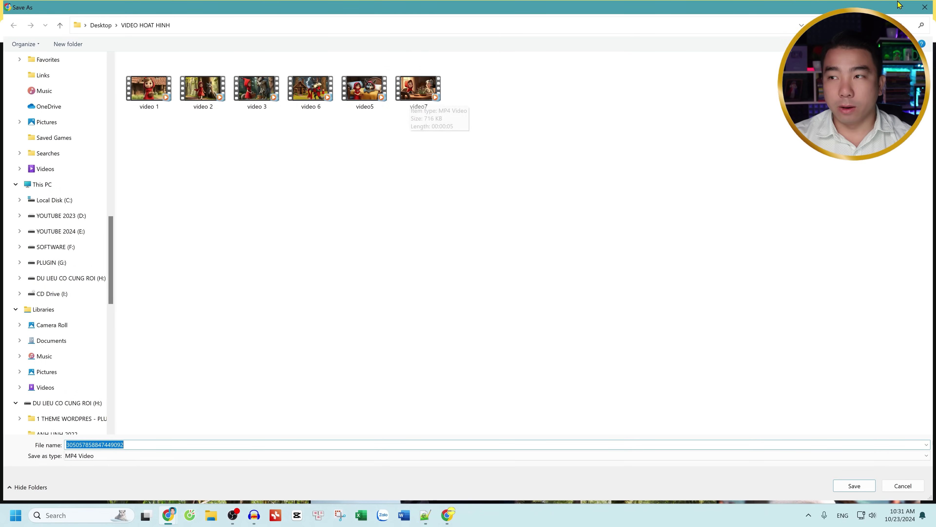
click(924, 7)
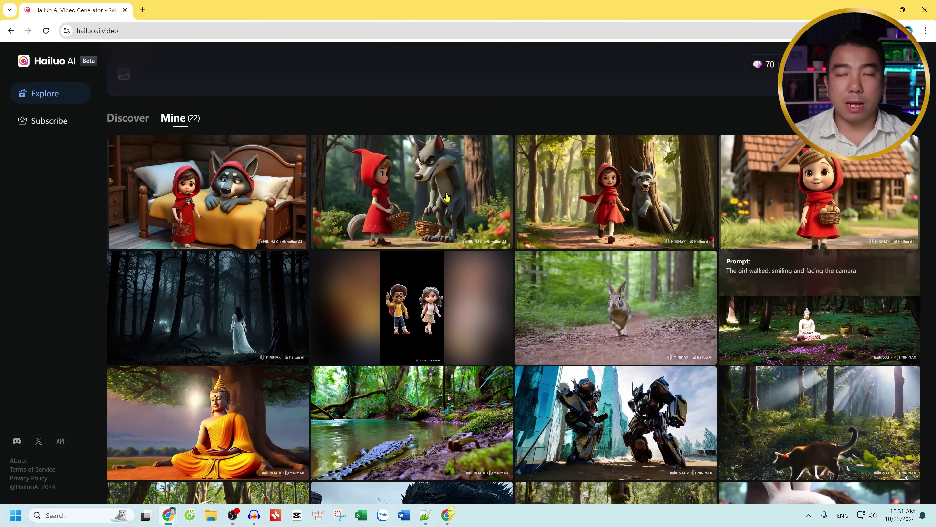
mouse_move(447, 197)
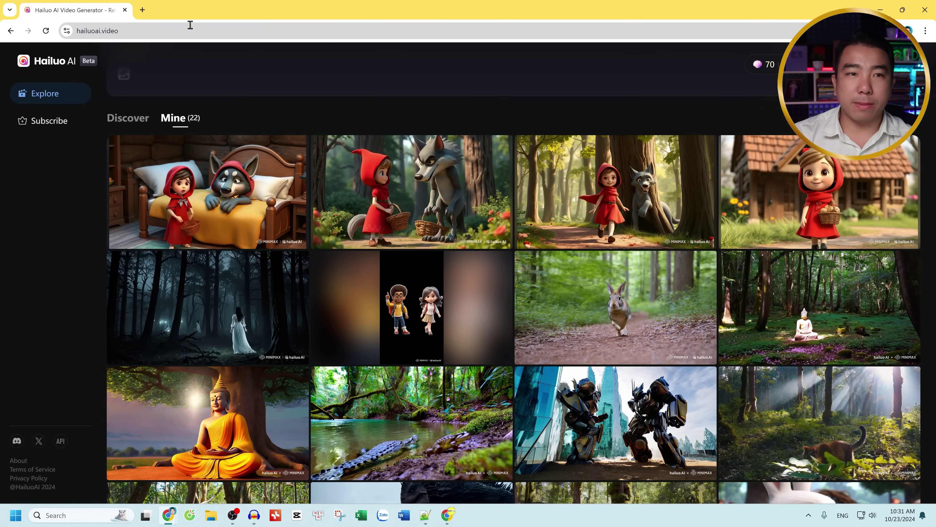
Open the Red Riding Hood conversation in ChatGPT in a new tab and copy the whole narration-only script.
click(144, 11)
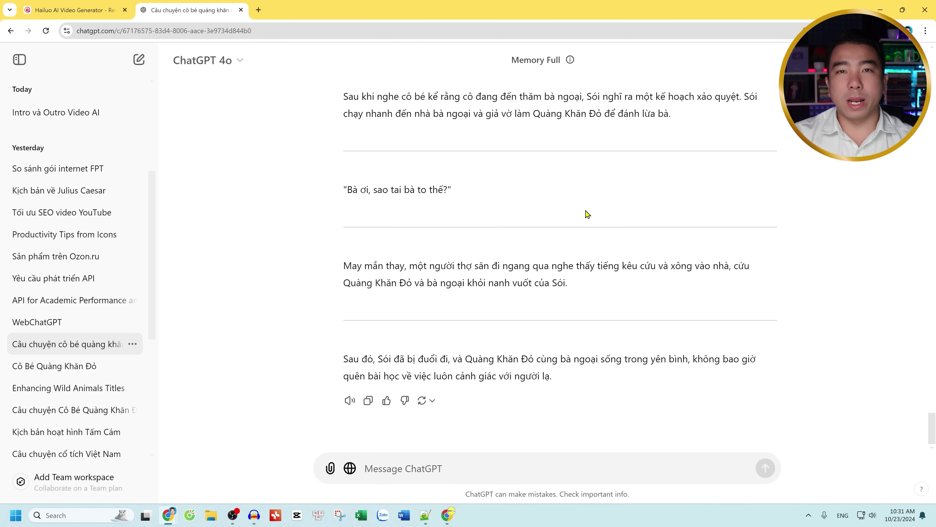
scroll(579, 210, up, 15)
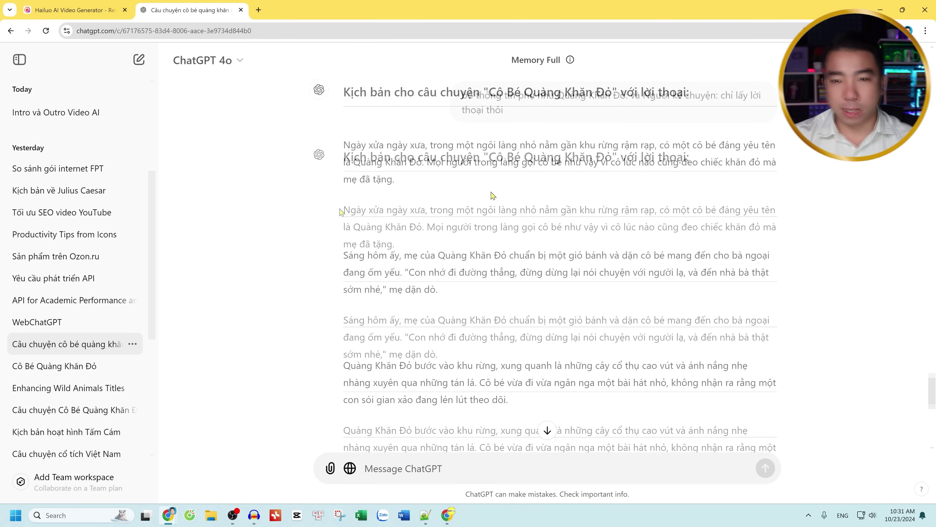
drag(344, 145, 604, 401)
scroll(546, 444, down, 6)
scroll(586, 387, down, 4)
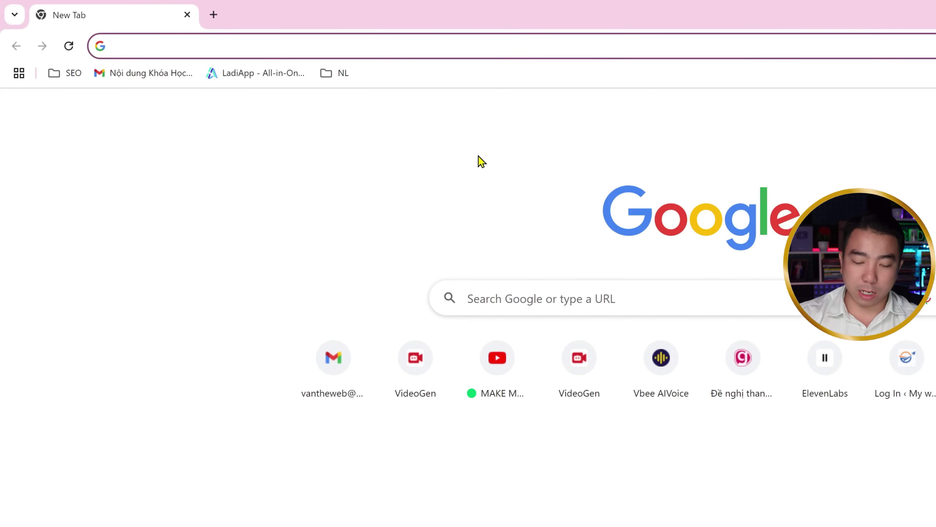
Open the Vbee AIVoice website, dismiss the sign-in prompt and log in with the Google account.
text(vbe)
key(Return)
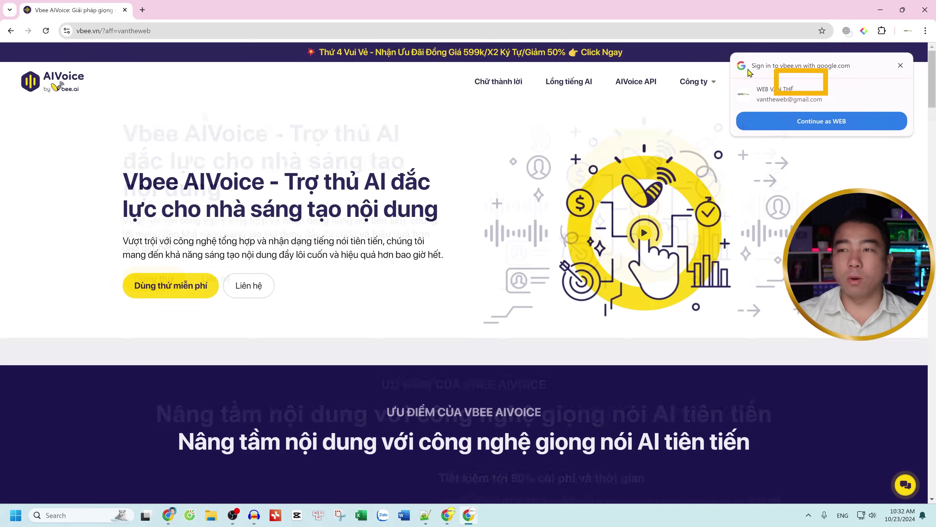
click(900, 65)
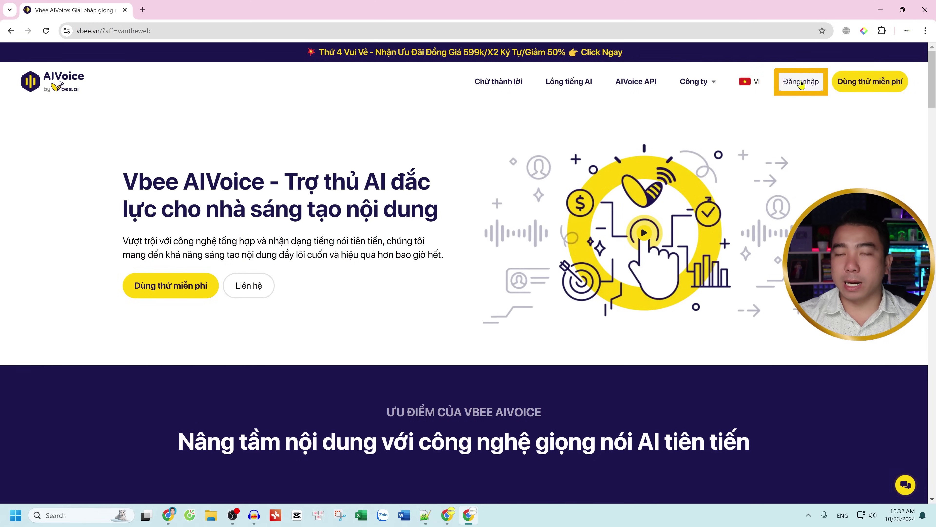
click(801, 83)
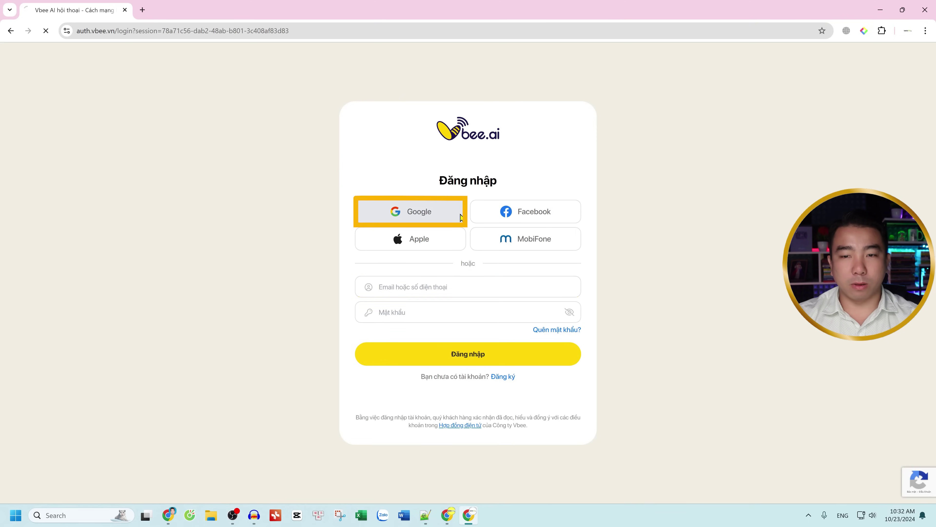
click(460, 216)
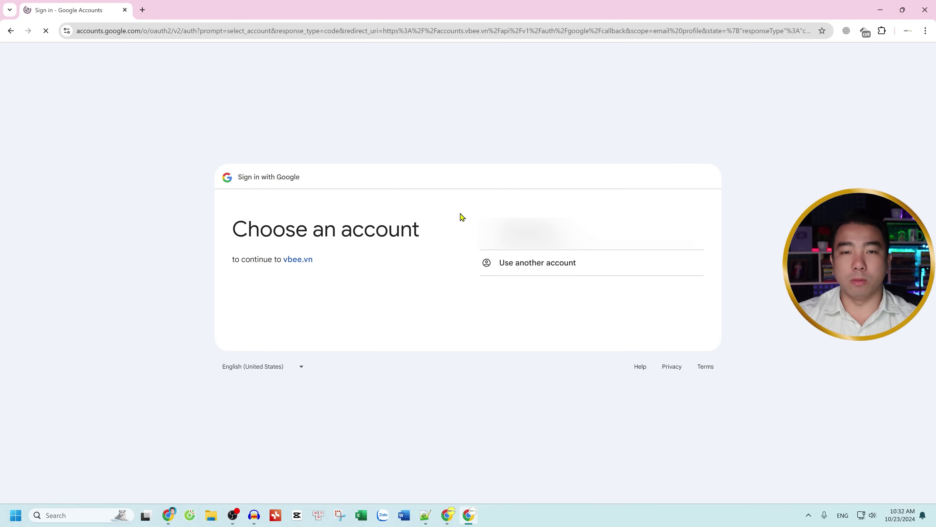
click(527, 232)
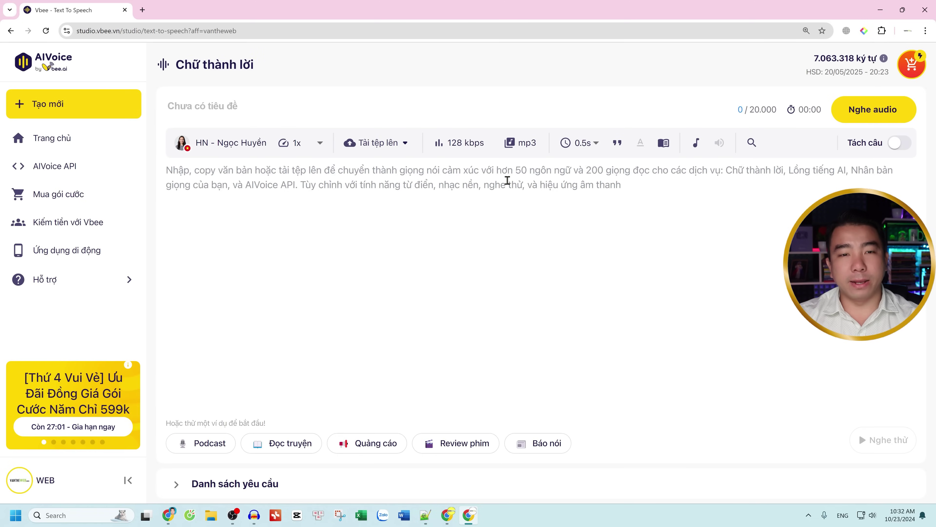
Preview the HN - Việt Bách and HN - Ngọc Lan voices and choose HN - Ngọc Lan as the reading voice.
click(236, 145)
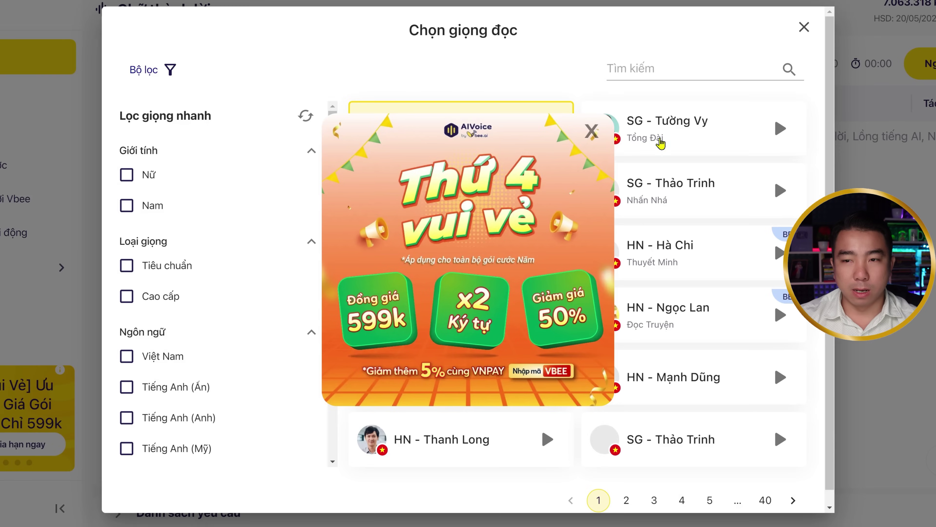
click(590, 131)
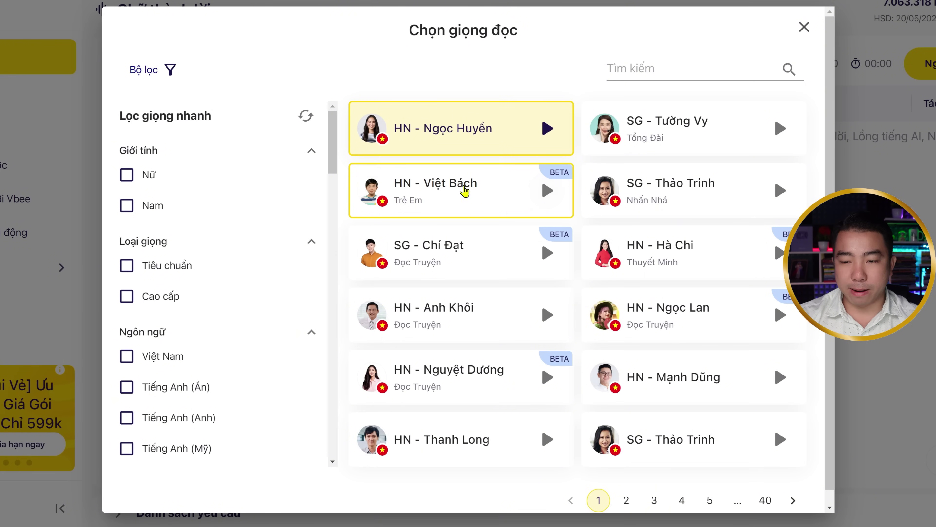
click(548, 191)
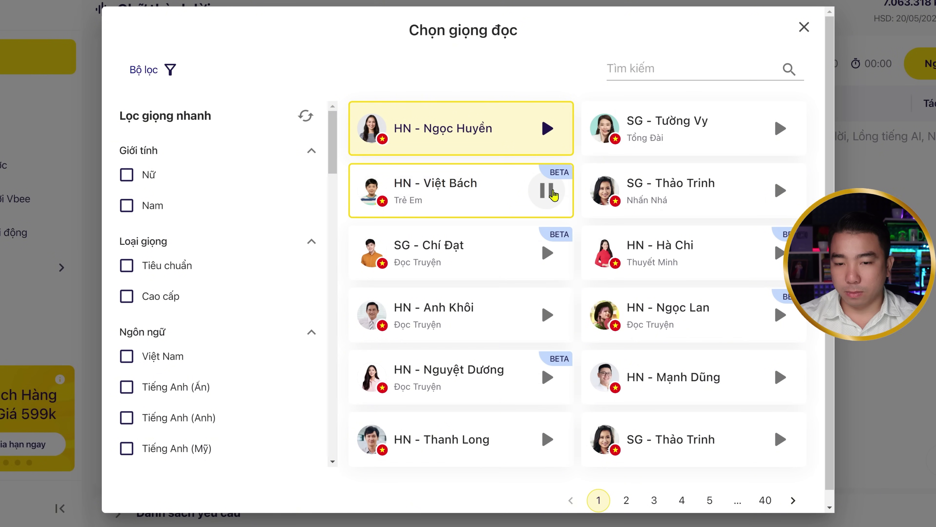
click(553, 192)
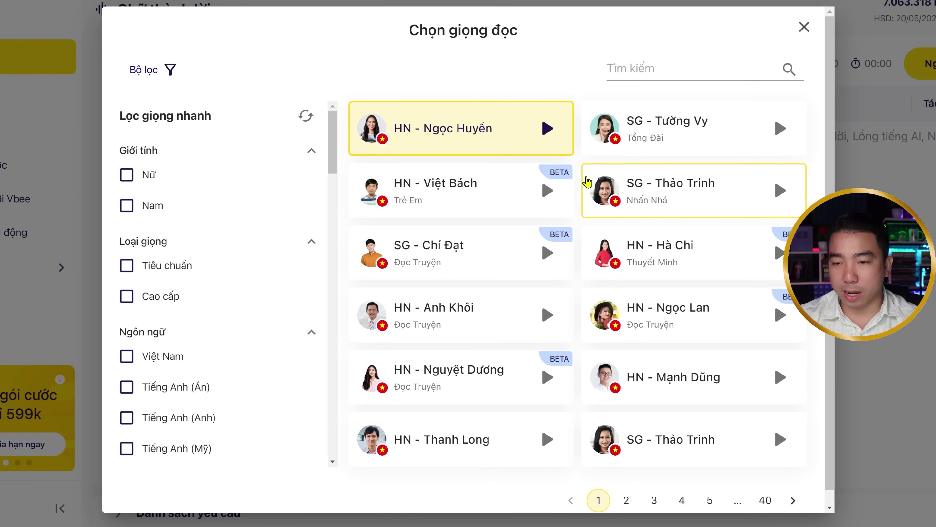
click(781, 315)
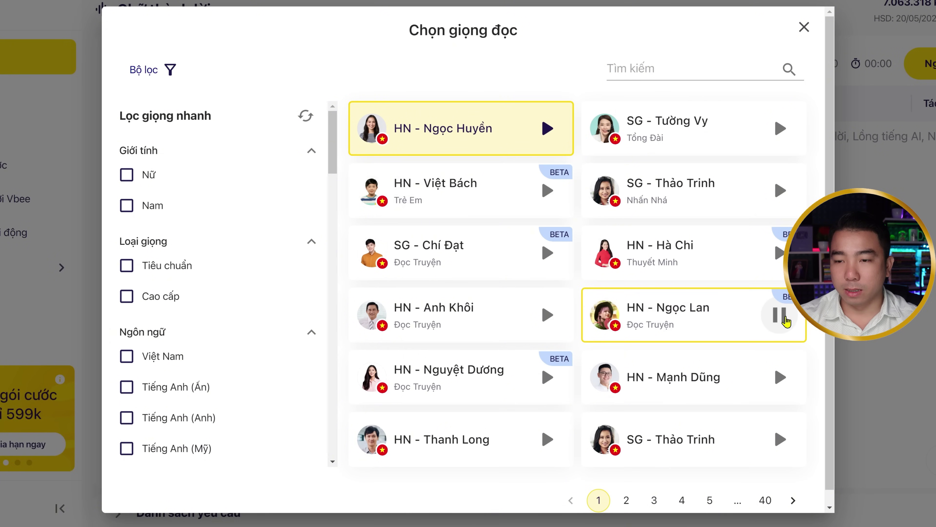
click(785, 321)
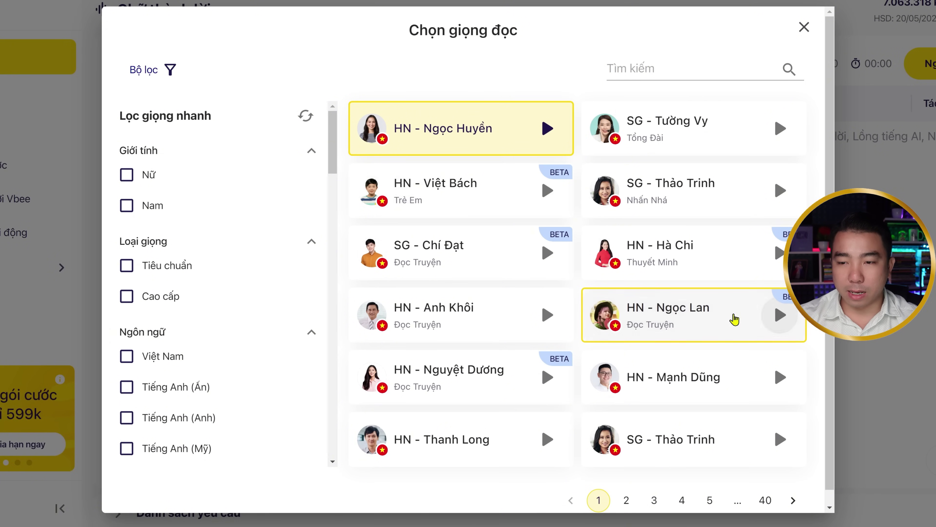
click(720, 322)
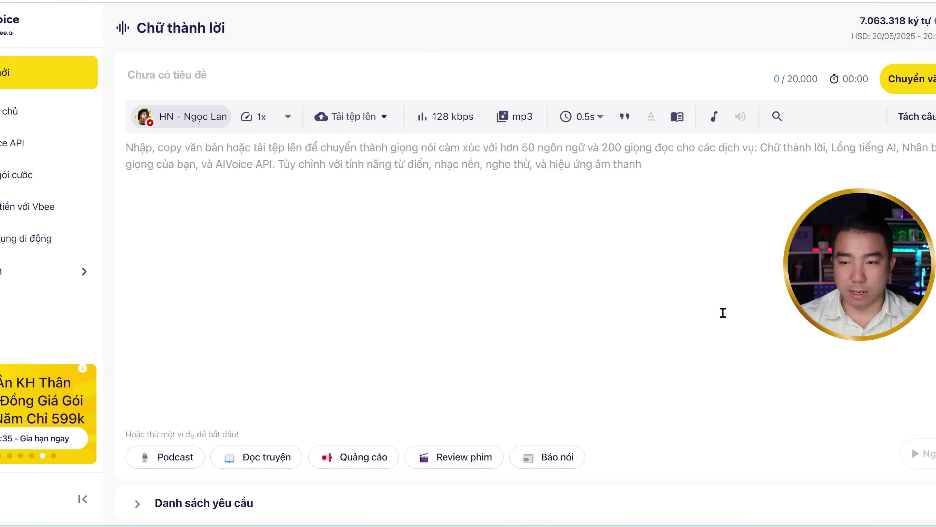
Paste the copied Red Riding Hood script into the text-to-speech editor and check it through to the last line.
click(307, 190)
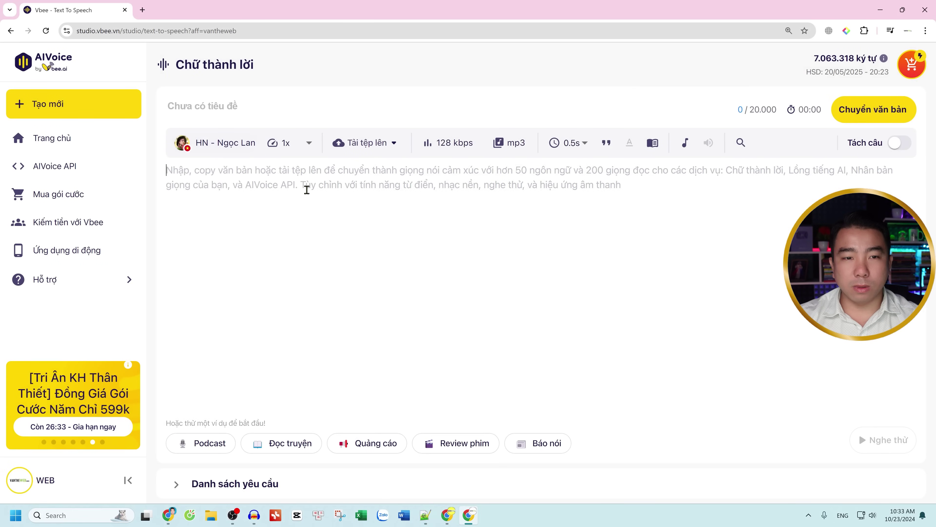
key(ctrl+v)
click(807, 321)
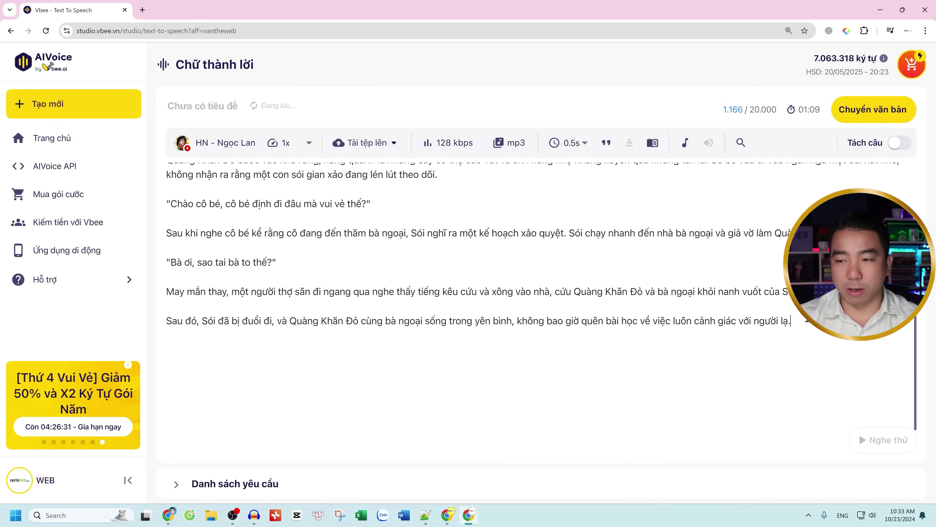
scroll(513, 254, up, 3)
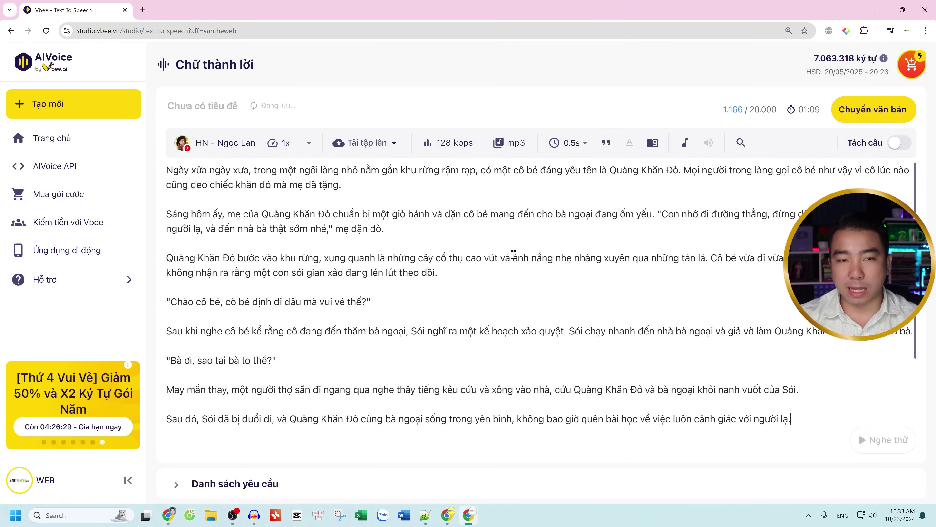
drag(173, 171, 825, 415)
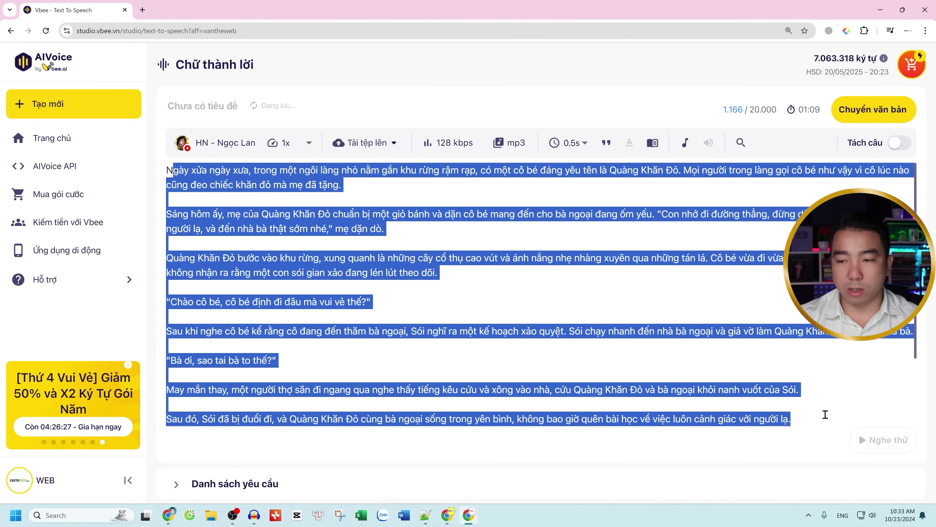
scroll(798, 355, down, 3)
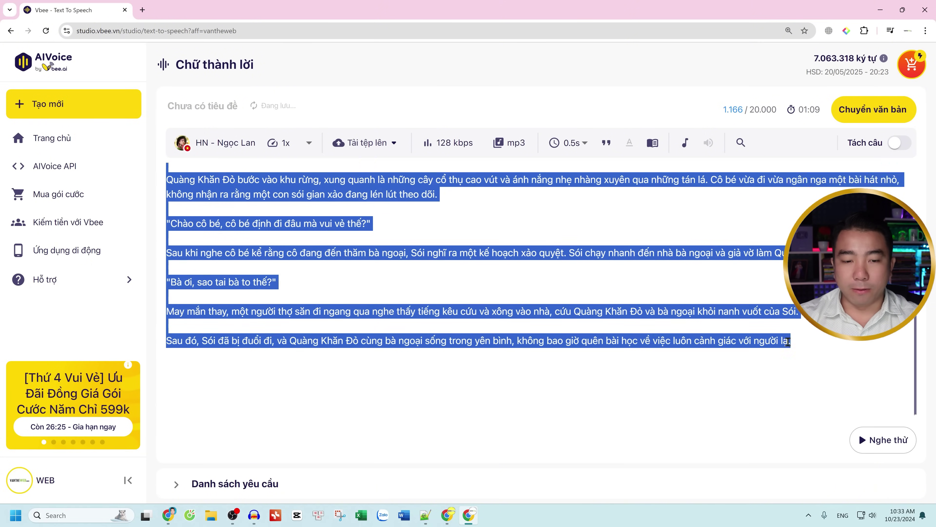
Convert the script to speech and download the resulting mp3 audio.
click(877, 116)
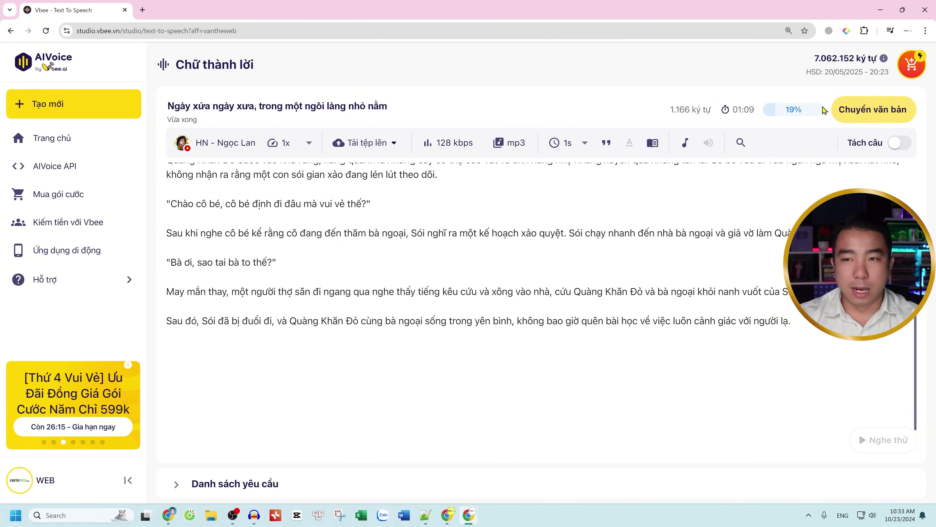
drag(669, 110, 717, 113)
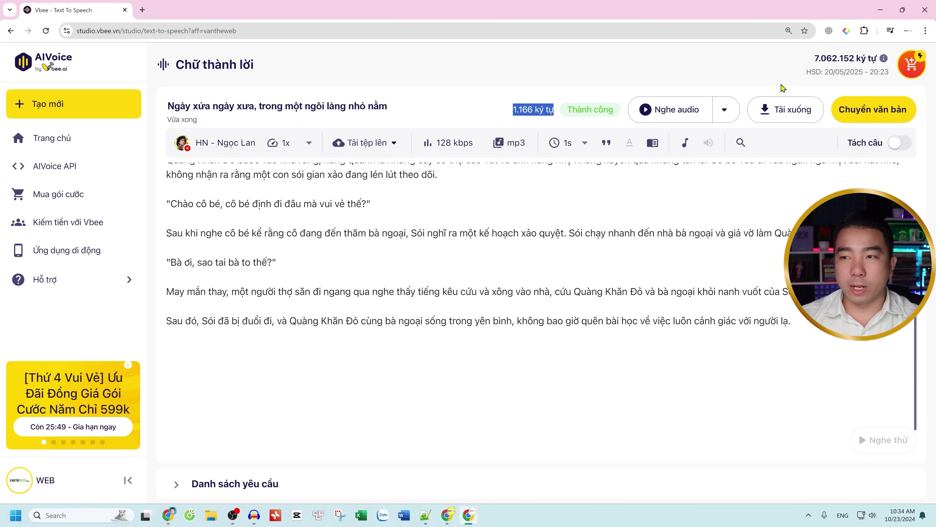
click(793, 114)
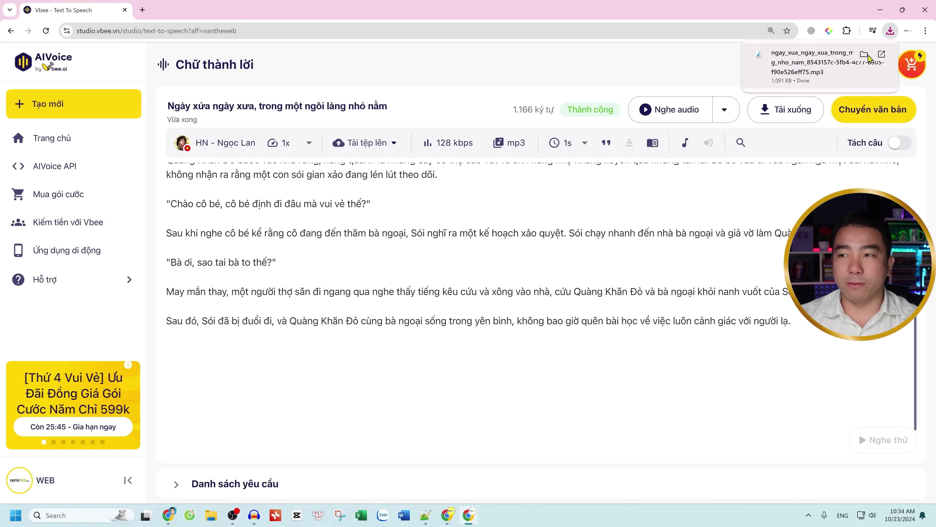
Show the downloaded mp3 in the VIDEO HOAT HINH folder and rename it "am thanh giong doc".
click(864, 56)
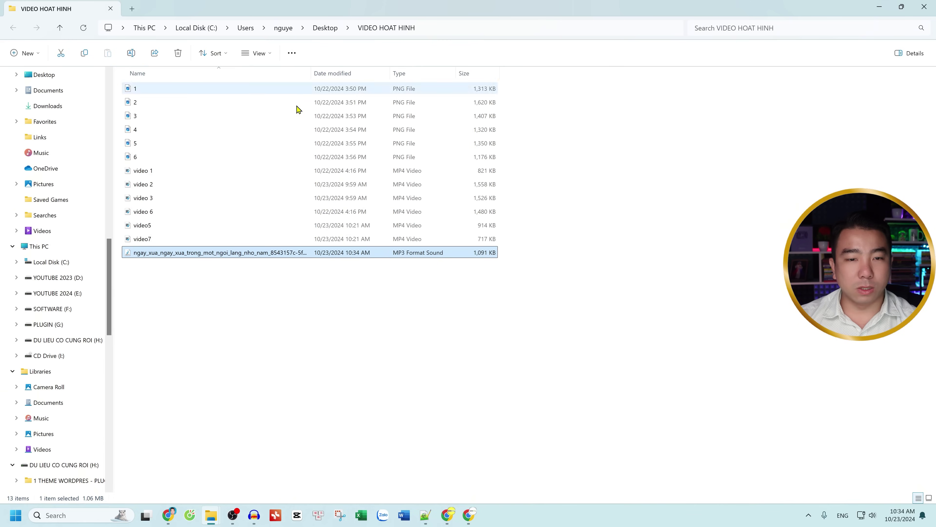
click(244, 253)
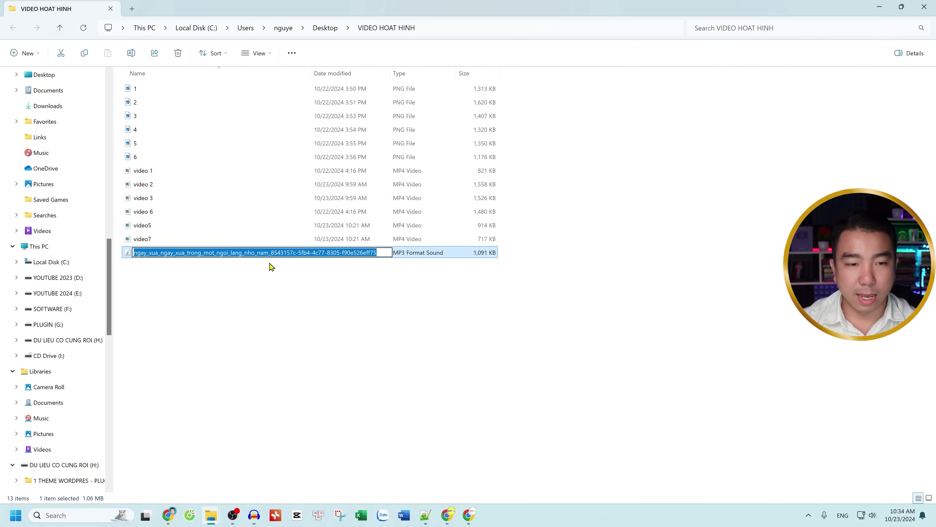
text(am thanh gio)
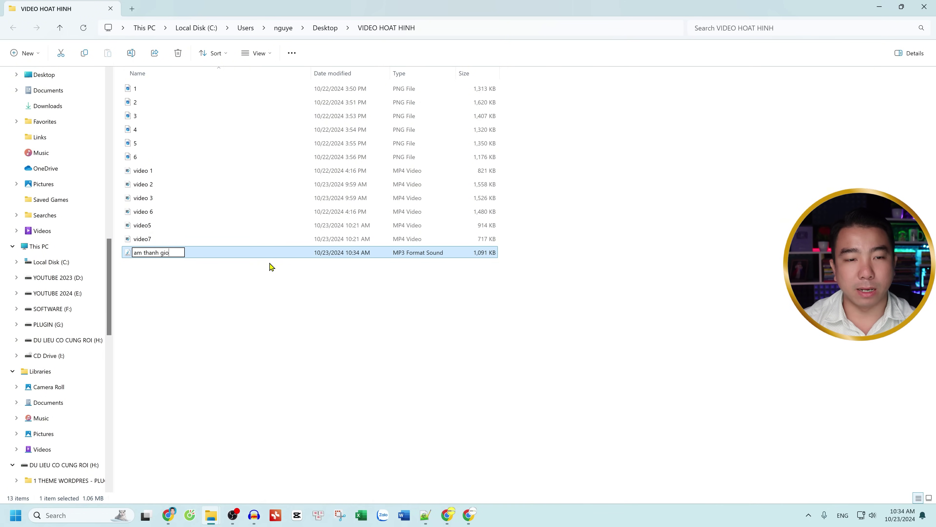
text(ng doc)
key(Return)
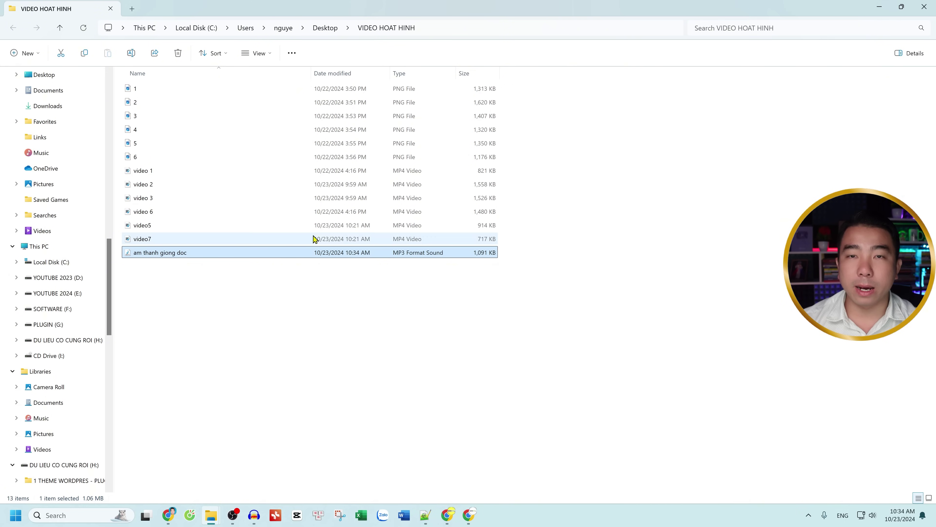
Copy the VIDEO HOAT HINH folder's path and get the open folder windows out of the way.
click(638, 25)
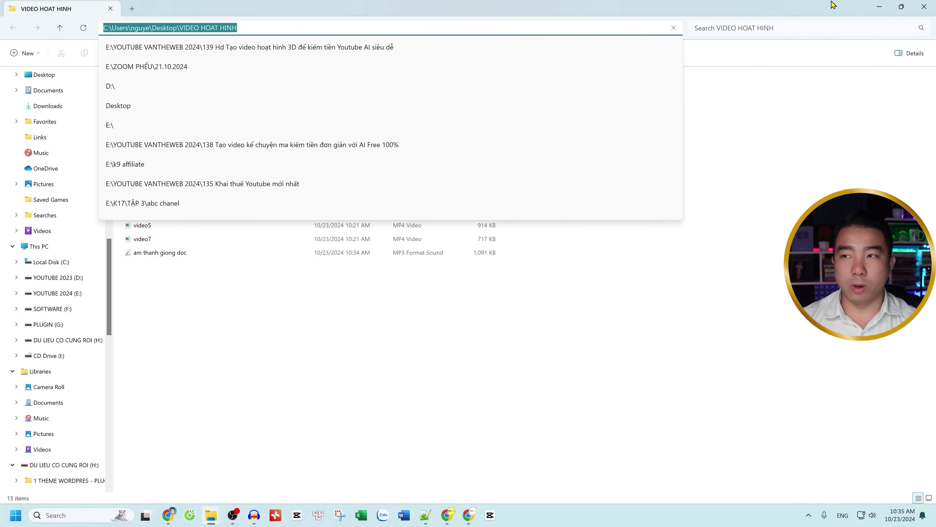
click(147, 66)
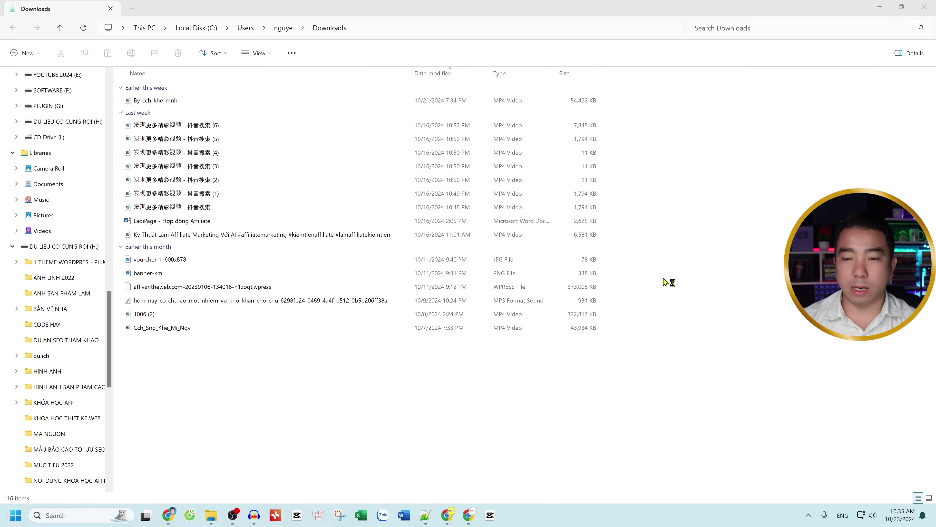
click(887, 15)
click(883, 11)
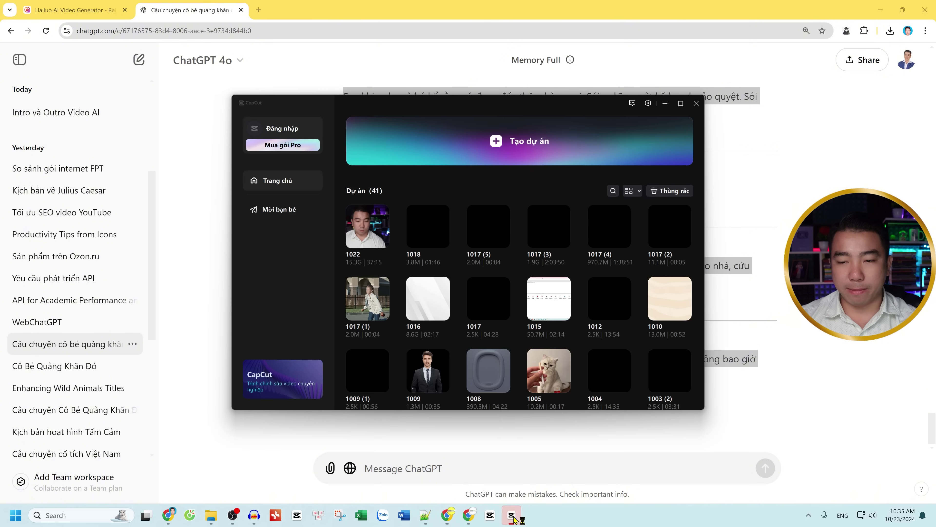
Switch to CapCut, create a new video project and exit its introductory tutorial.
click(680, 104)
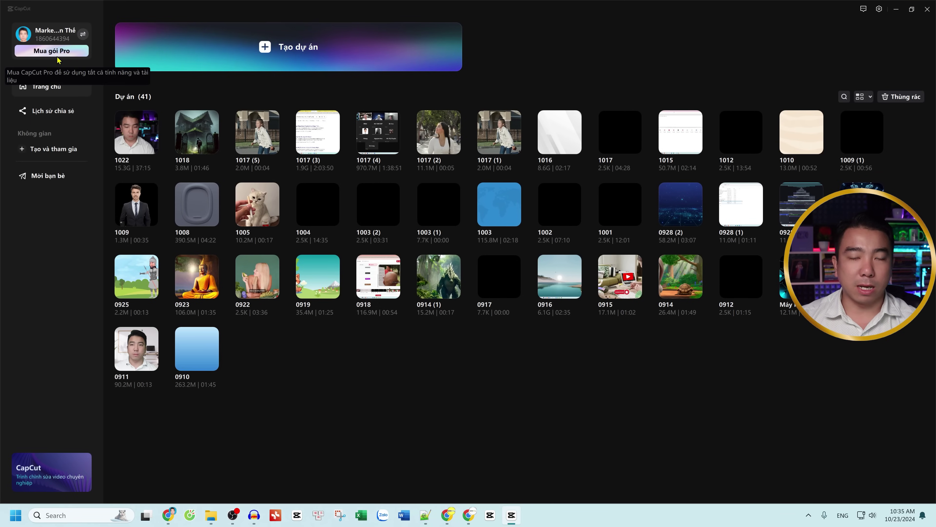
click(301, 53)
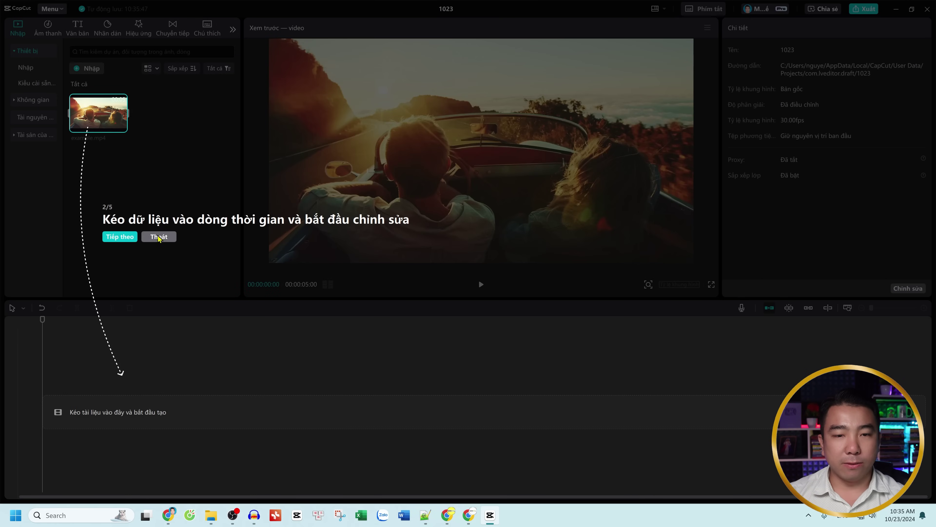
click(158, 237)
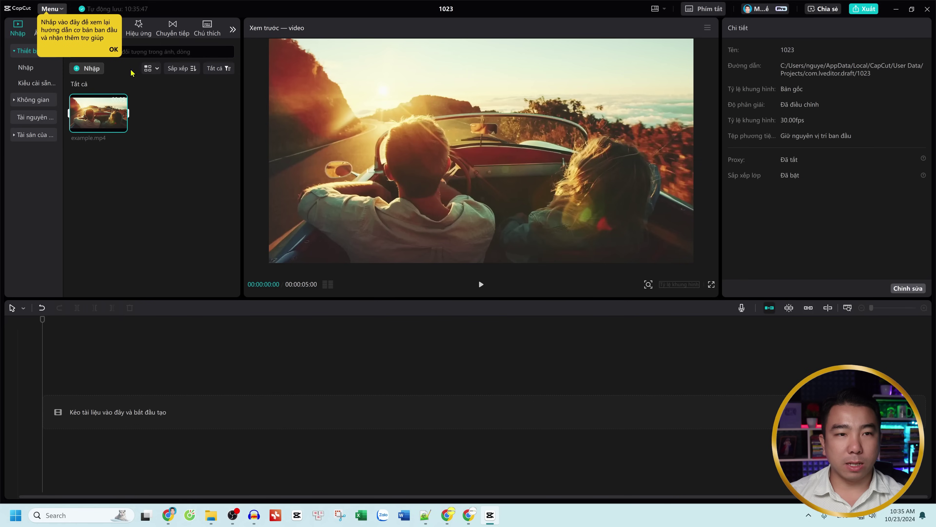
click(114, 51)
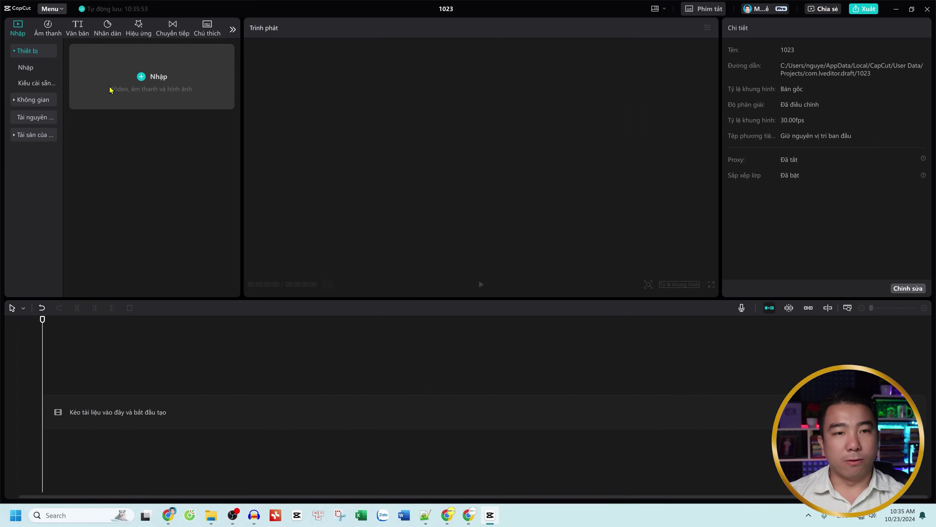
Import "am thanh giong doc" and the six clips video 1, 2, 3, 6, video5 and video7 from the VIDEO HOAT HINH folder.
click(147, 84)
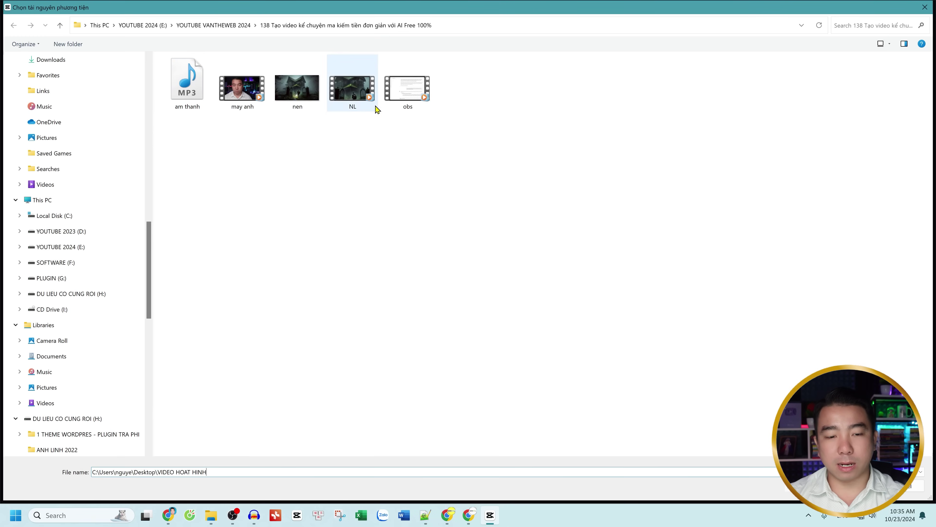
key(Return)
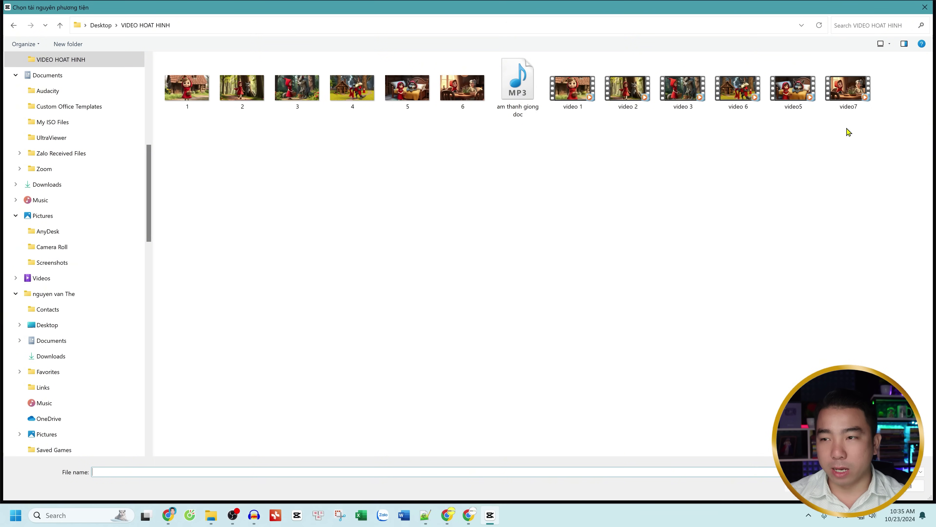
drag(847, 116, 549, 98)
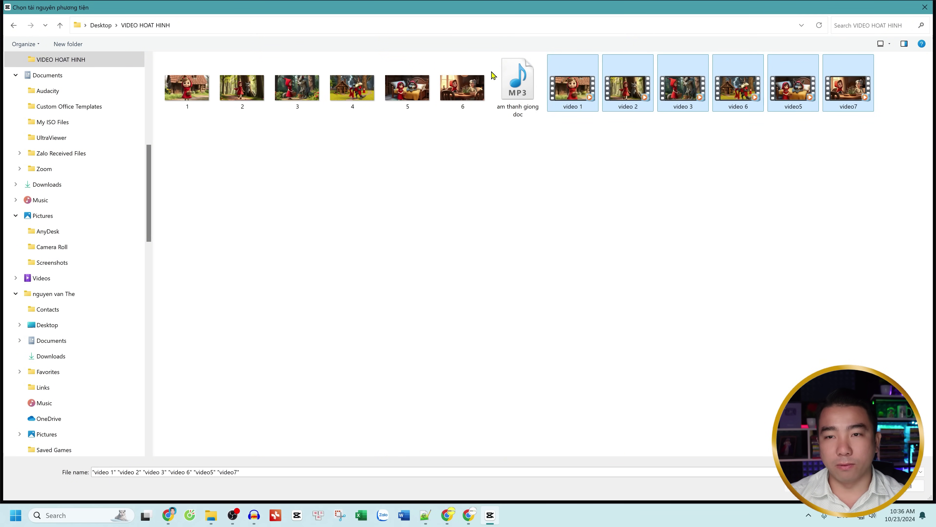
ctrl+click(509, 79)
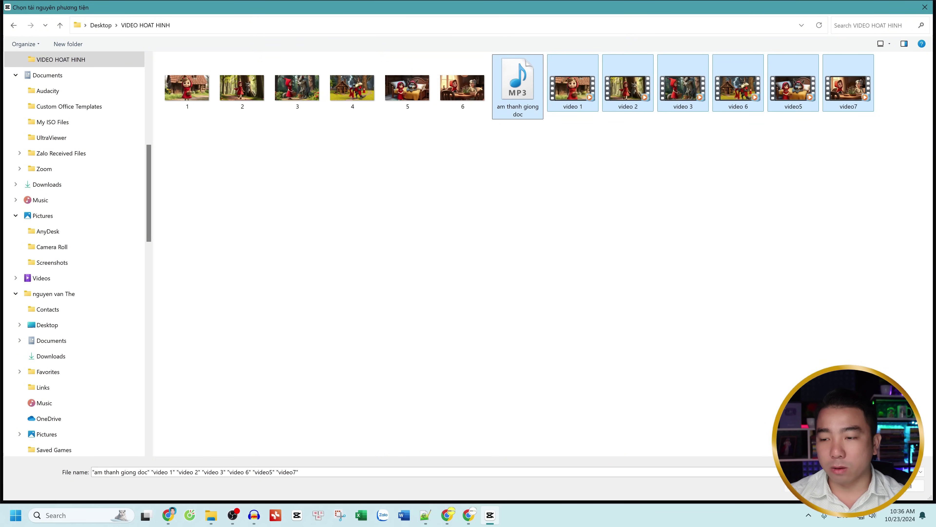
click(859, 486)
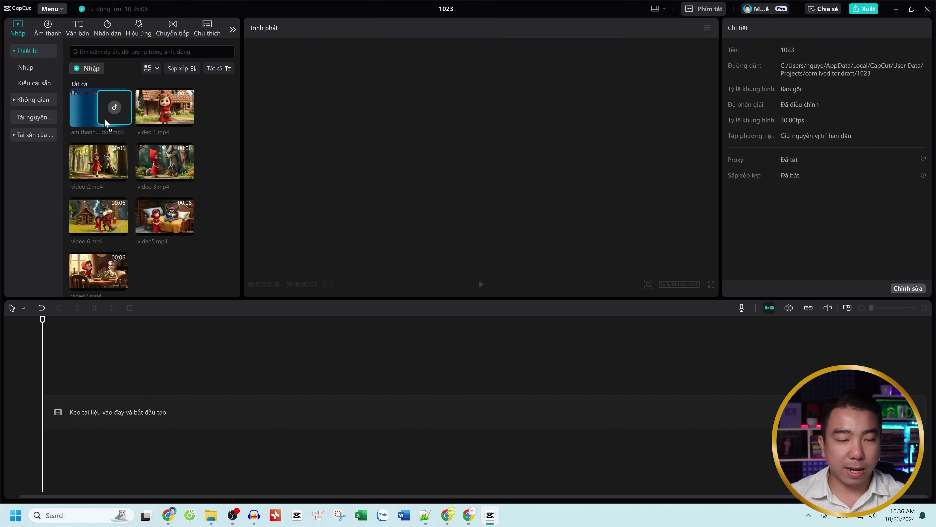
Place "am thanh giong doc.mp3" at the start of the timeline and play the first seconds of the narration.
drag(105, 121, 66, 410)
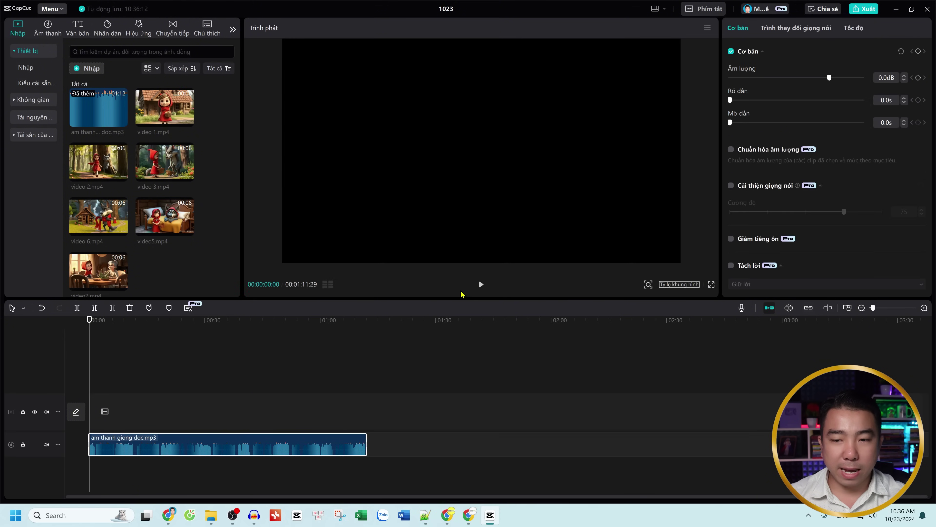
click(480, 285)
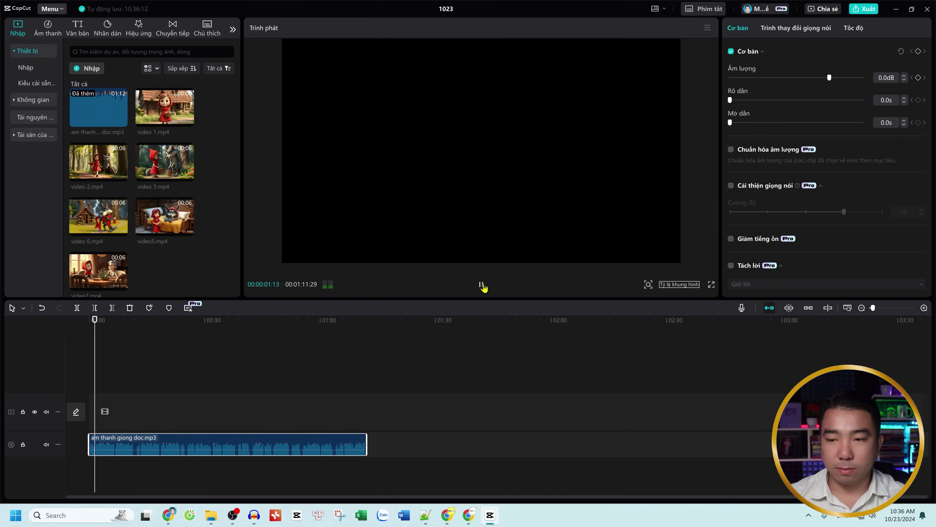
click(878, 520)
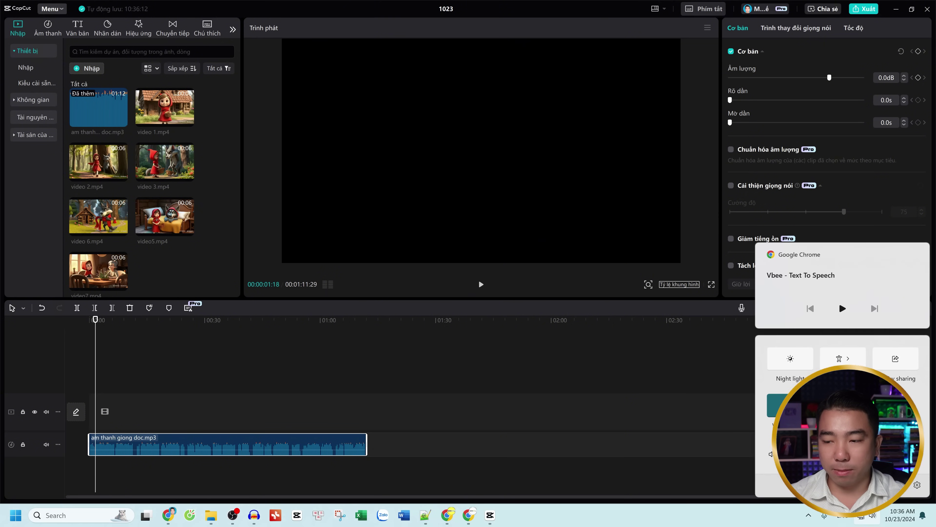
click(482, 285)
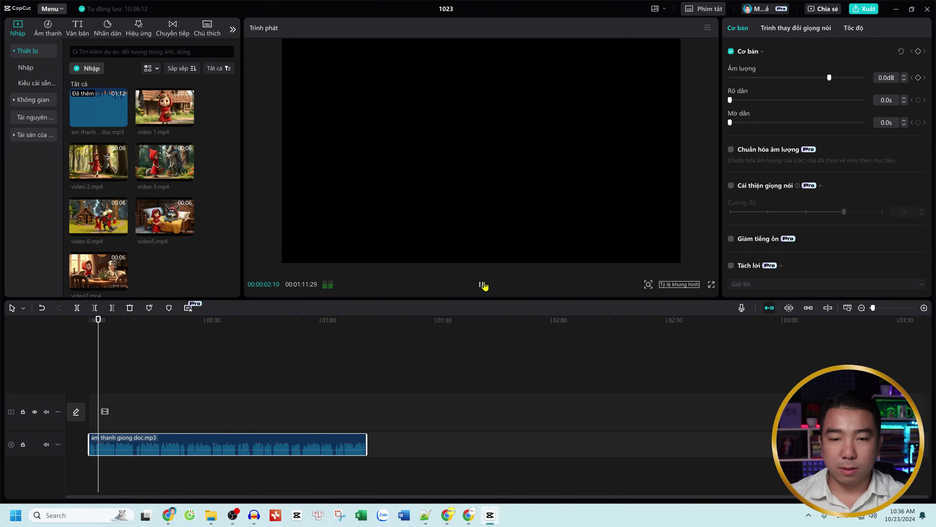
click(482, 284)
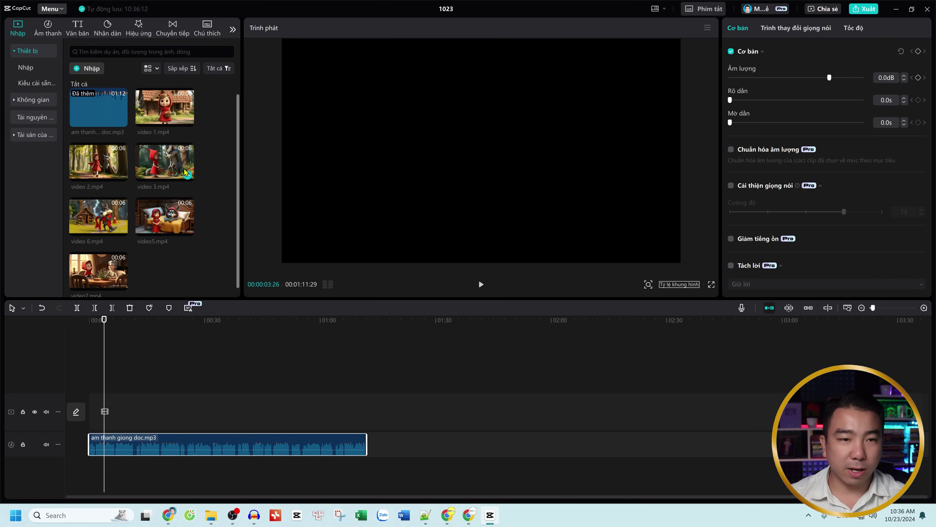
Add video 1.mp4 at the start of the main track and play from the beginning through the narration's first passage.
drag(167, 118, 93, 413)
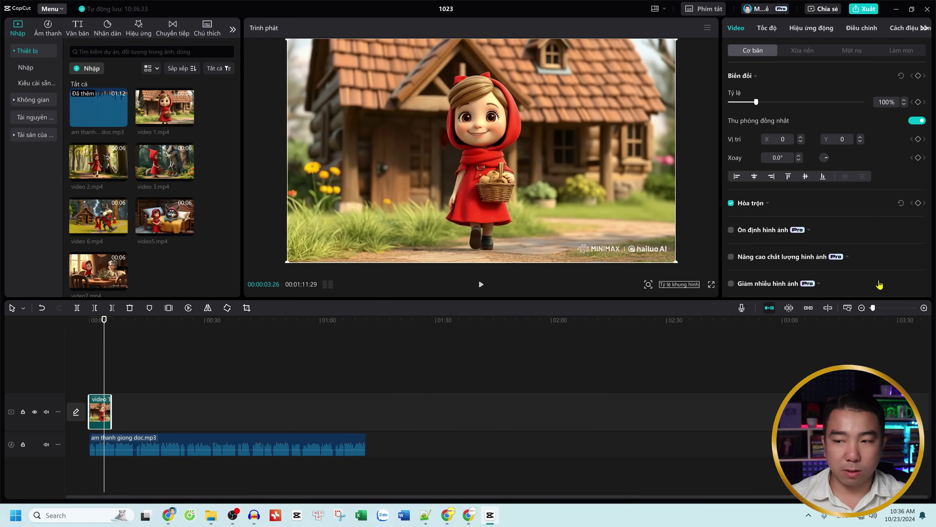
drag(878, 313, 882, 312)
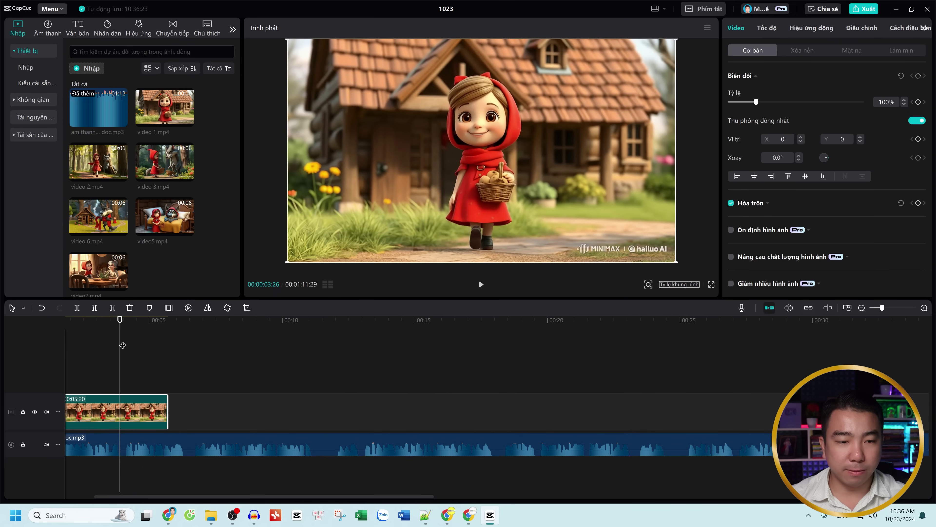
key(Home)
click(481, 285)
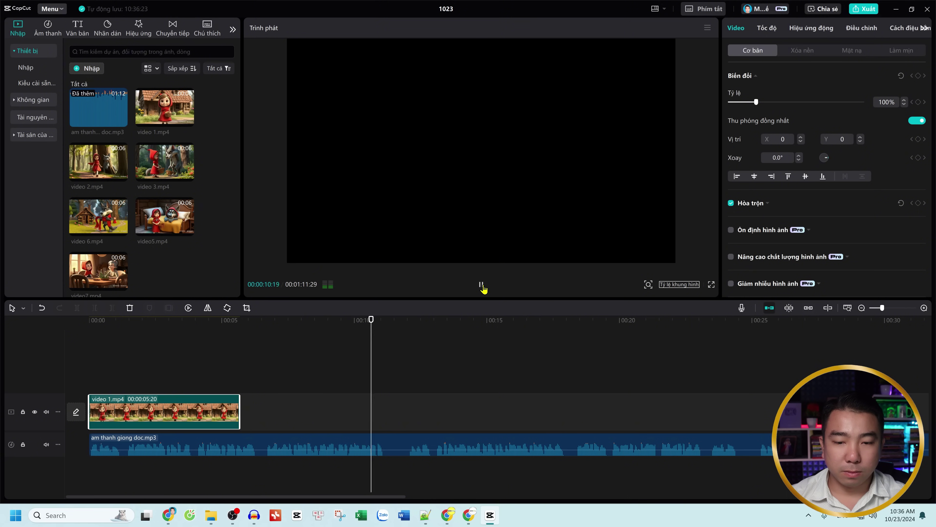
click(481, 284)
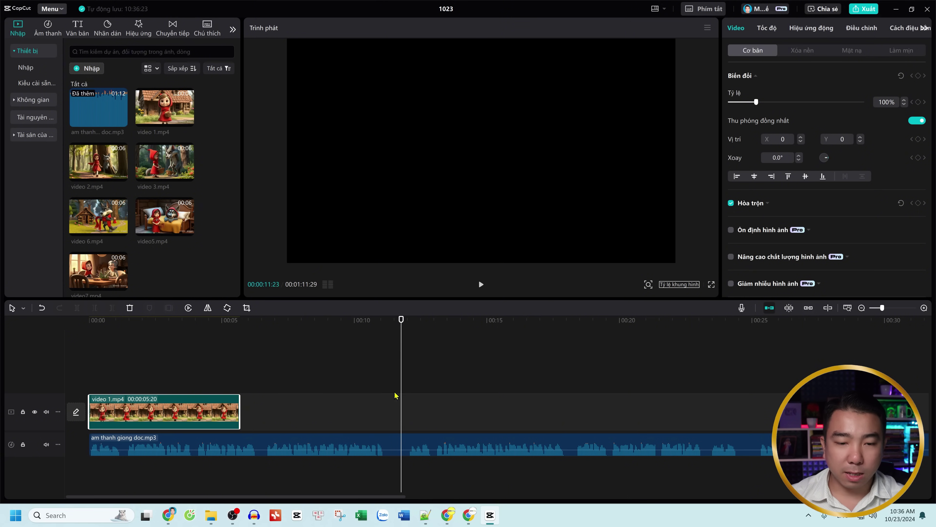
Add a marker to the narration audio at 00:00:11:23, where its first passage ends.
click(389, 440)
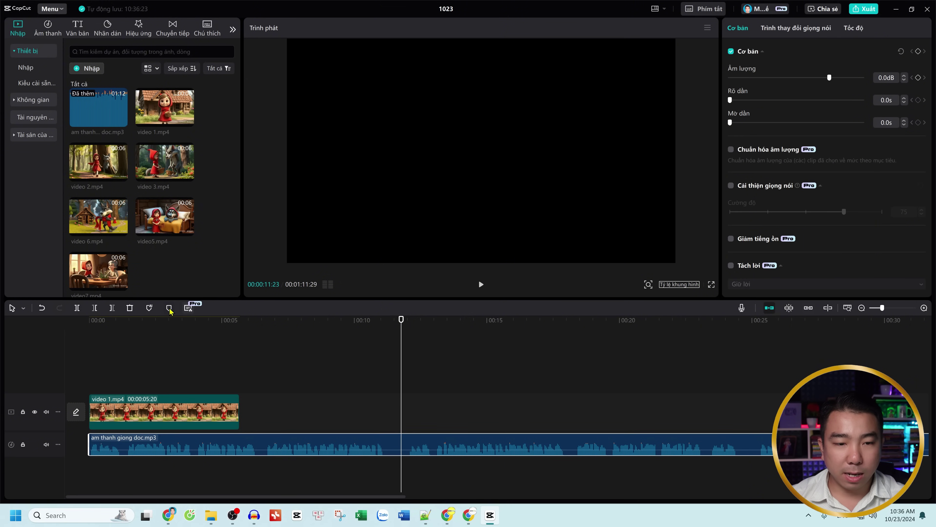
right_click(199, 406)
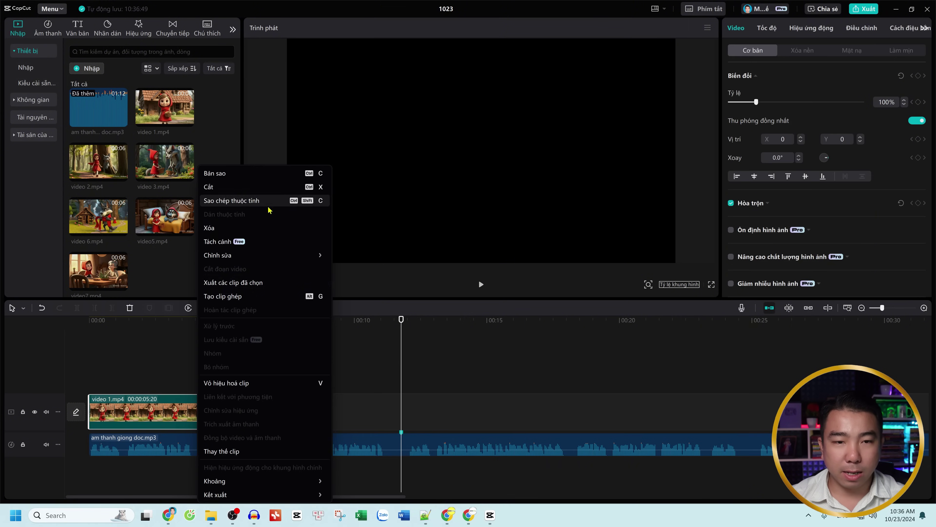
click(482, 171)
Enlarge video 1.mp4 to 110% and shift it to about X 72, Y -113 so the hailuo AI watermark falls outside the frame.
drag(400, 362, 199, 380)
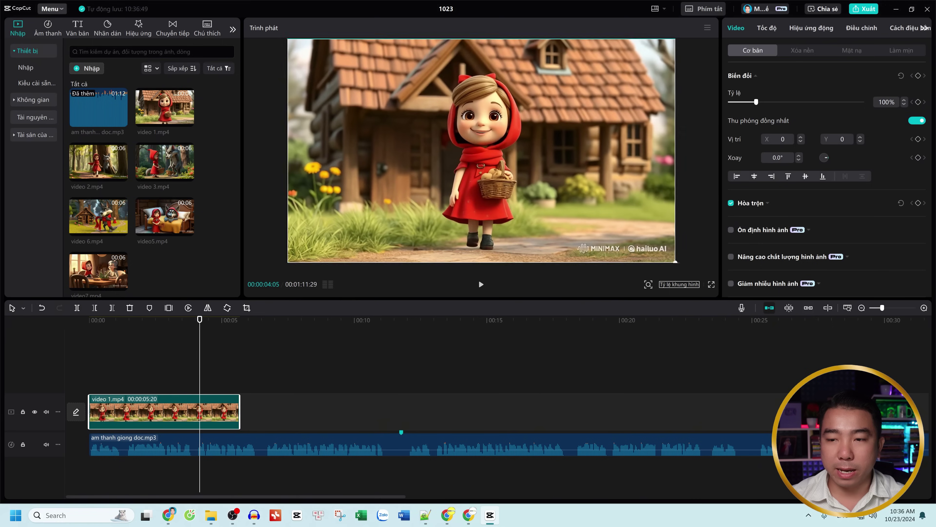
drag(677, 260, 683, 265)
mouse_move(630, 239)
mouse_down()
mouse_move(620, 240)
mouse_move(626, 230)
mouse_up()
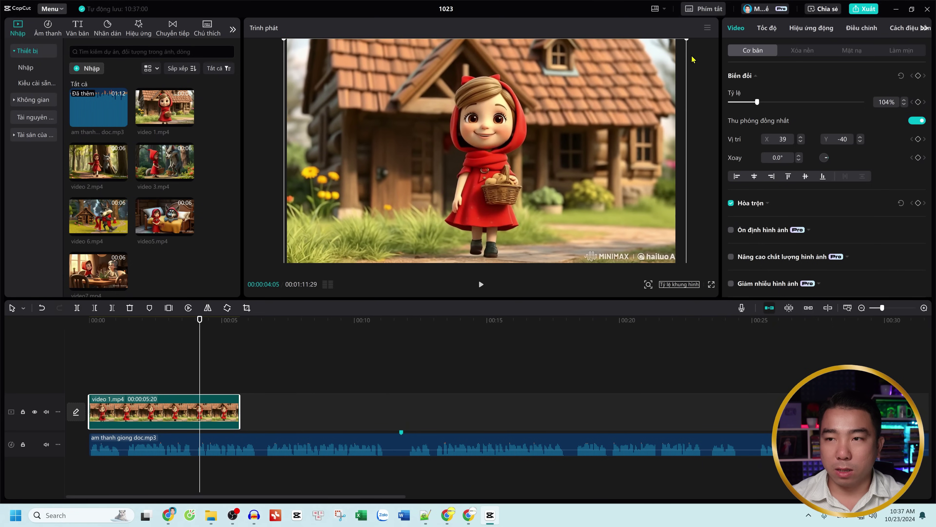
drag(688, 43, 699, 39)
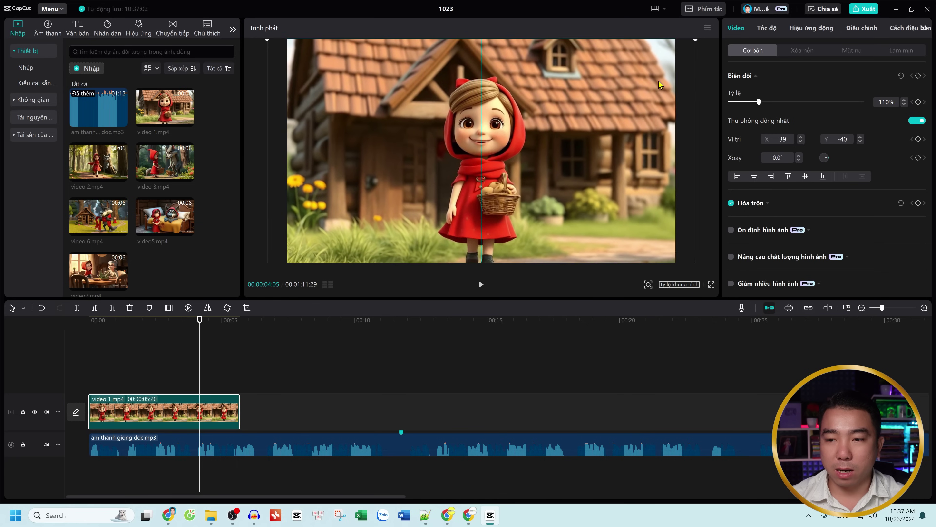
click(707, 126)
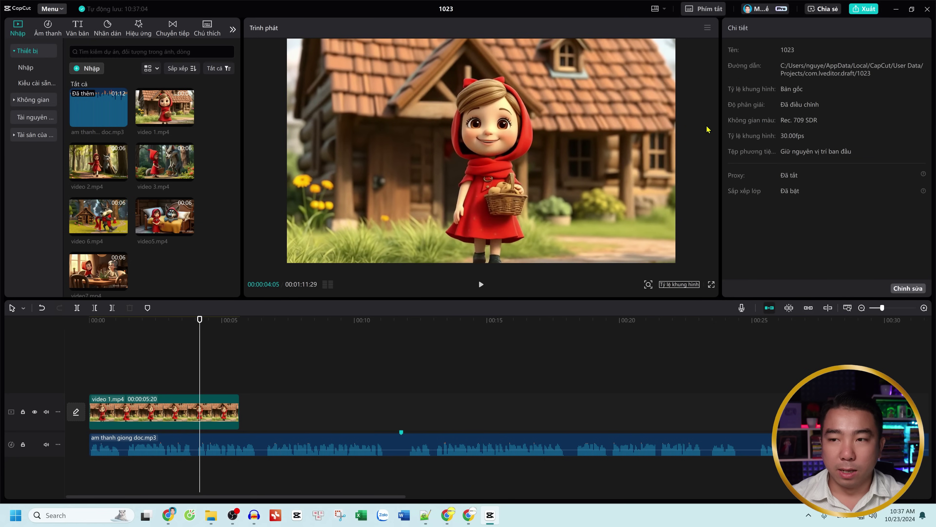
Copy the enlarged video 1.mp4 clip and append the copy directly after the original on the main track.
right_click(237, 401)
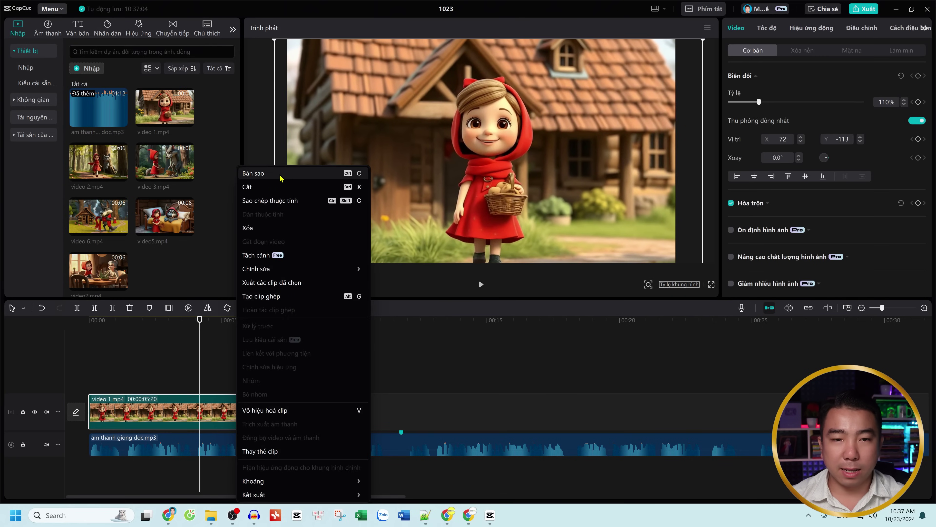
click(281, 172)
click(330, 374)
key(ctrl+v)
drag(361, 376, 273, 412)
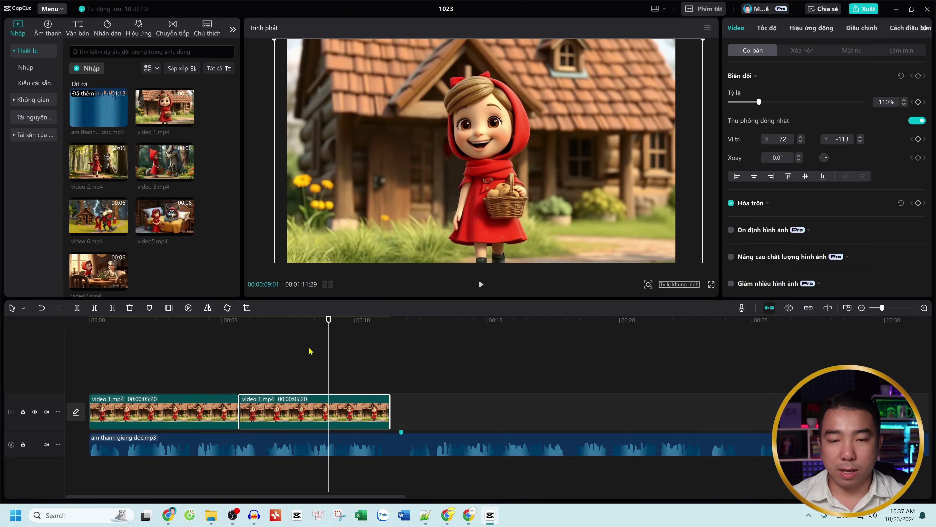
Play the narration beyond the end of the second video 1.mp4 clip to check how much footage is still missing.
drag(326, 350, 408, 395)
key(space)
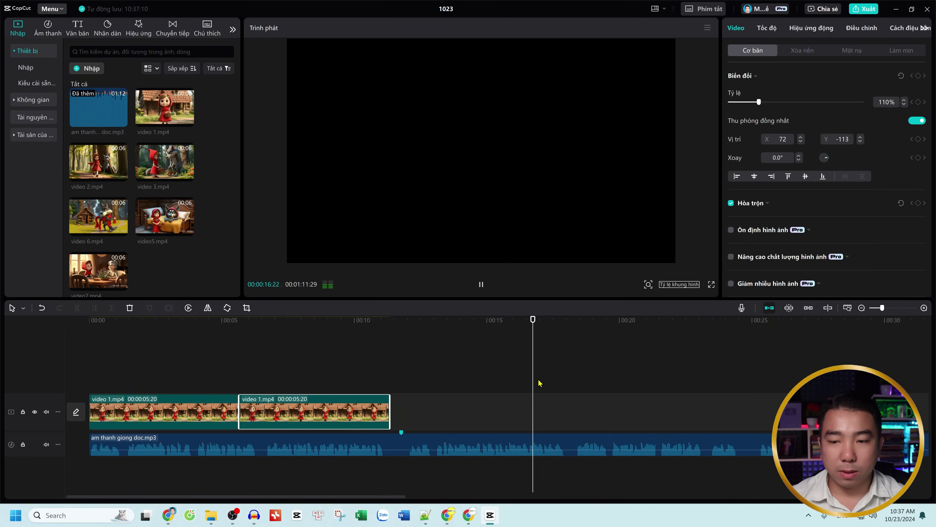
click(438, 389)
click(383, 394)
Append a third copy of video 1.mp4 after the second and shorten it to about 2 seconds, ending just past the narration marker.
right_click(345, 415)
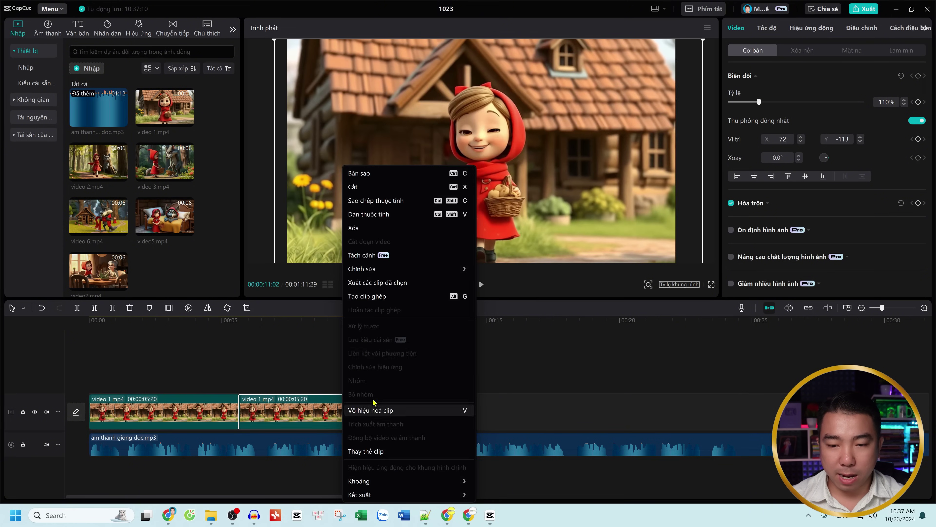
click(531, 391)
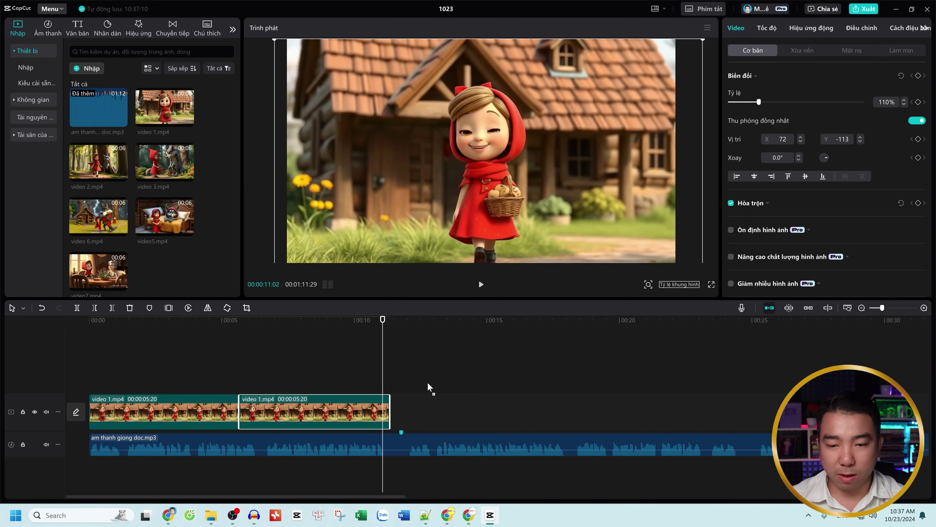
drag(428, 387, 437, 411)
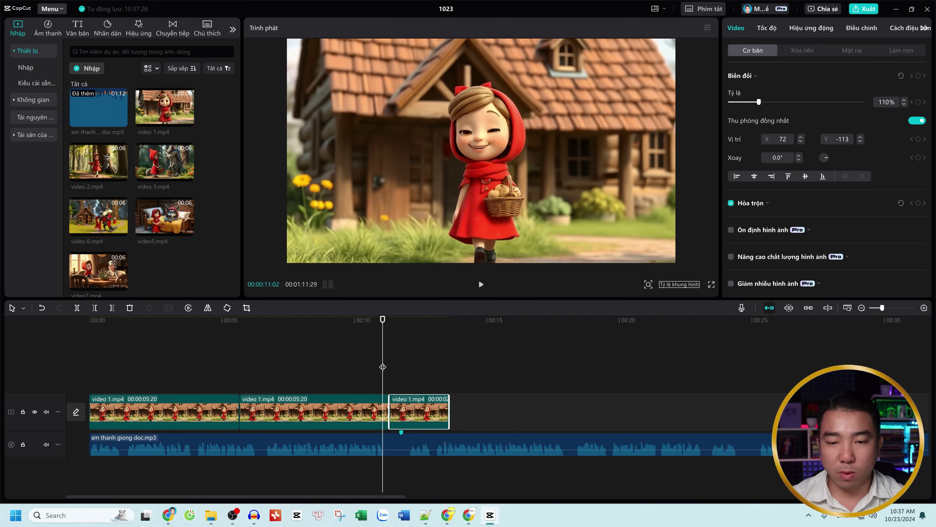
Play the narration from around the third video 1.mp4 clip to about 00:00:17:28 to check the clip's timing.
drag(383, 367, 445, 424)
key(space)
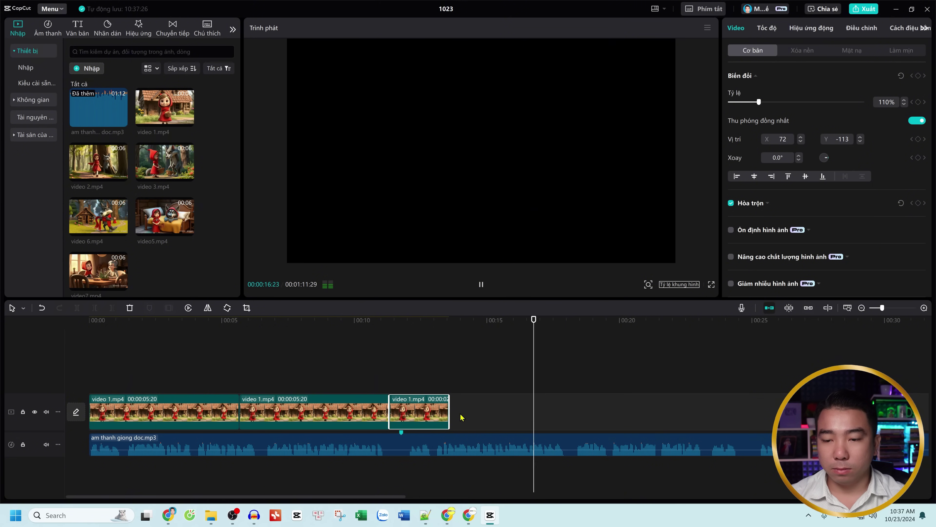
key(space)
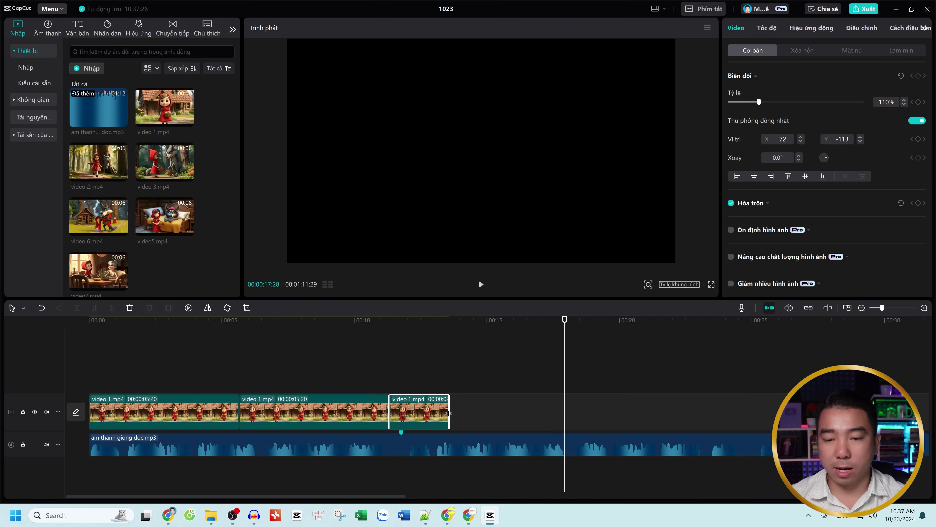
Extend the third video 1.mp4 clip to its full 00:00:05:20 length and append video7.mp4 directly after it on the main track.
drag(448, 413, 570, 430)
key(space)
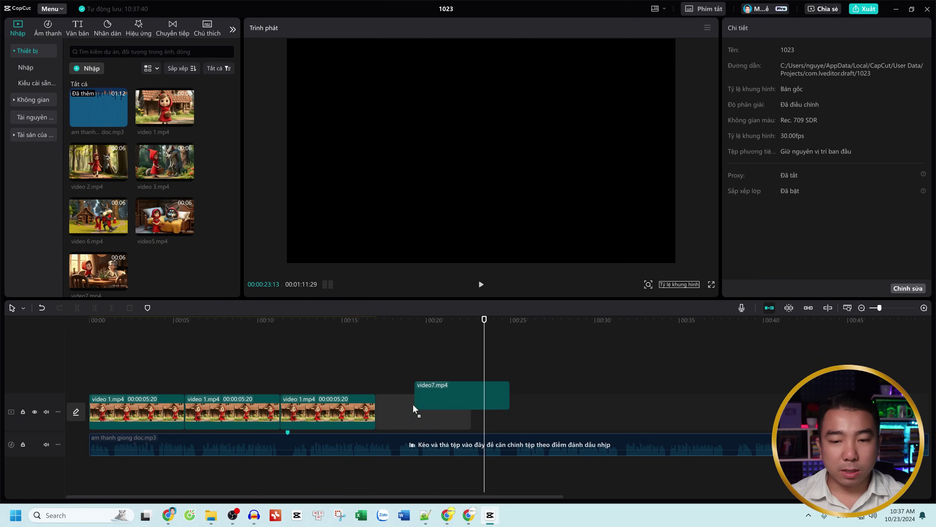
drag(414, 410, 378, 421)
Play video7.mp4 with the narration from 00:00:18:14 until just past the clip's end to check its timing.
drag(361, 376, 400, 376)
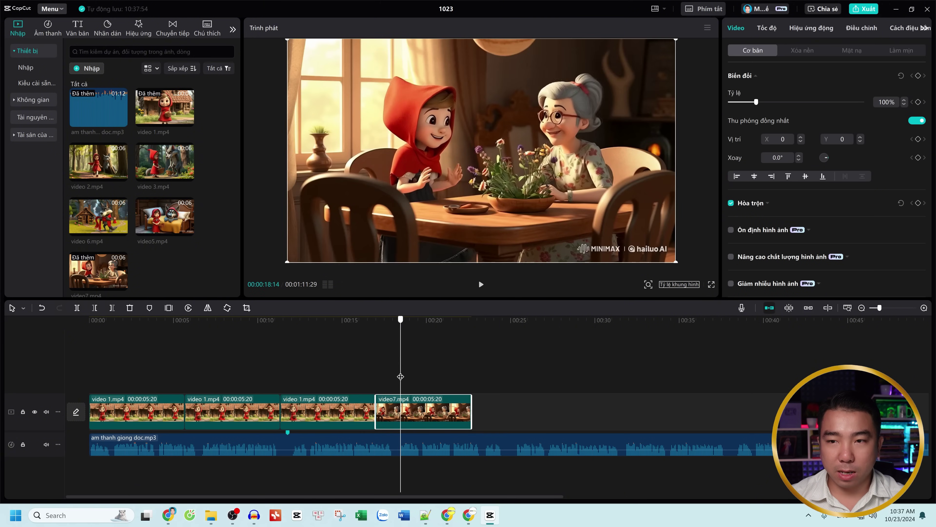
key(space)
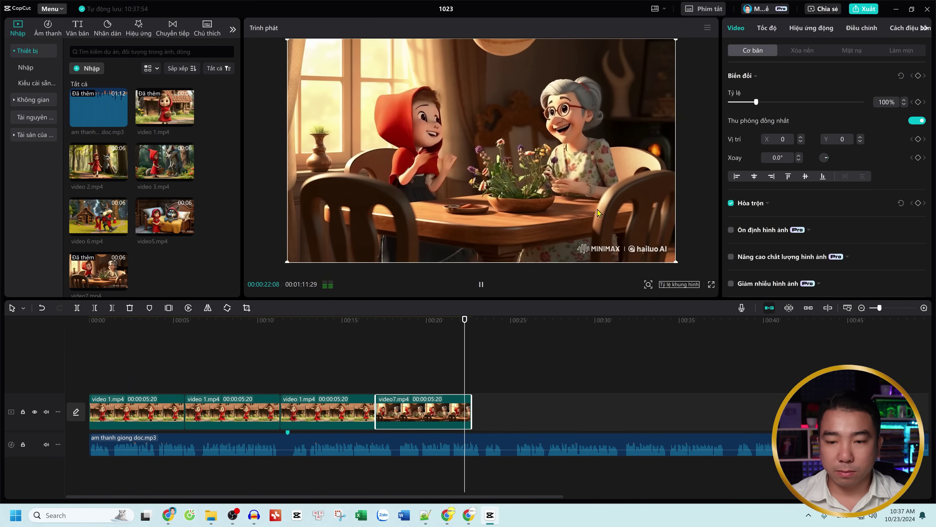
key(space)
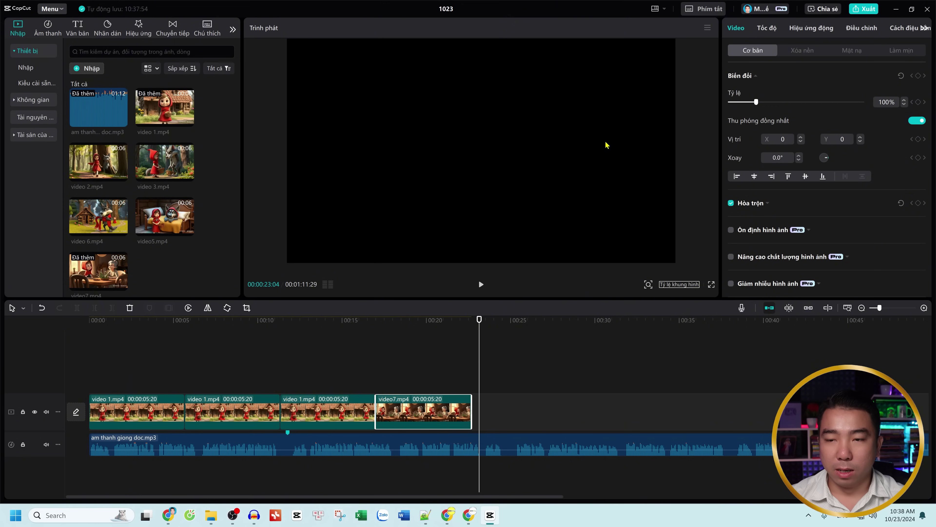
Enlarge video7.mp4 to 110% and reposition it to X 0, Y -77 so the watermark falls outside the frame.
click(463, 383)
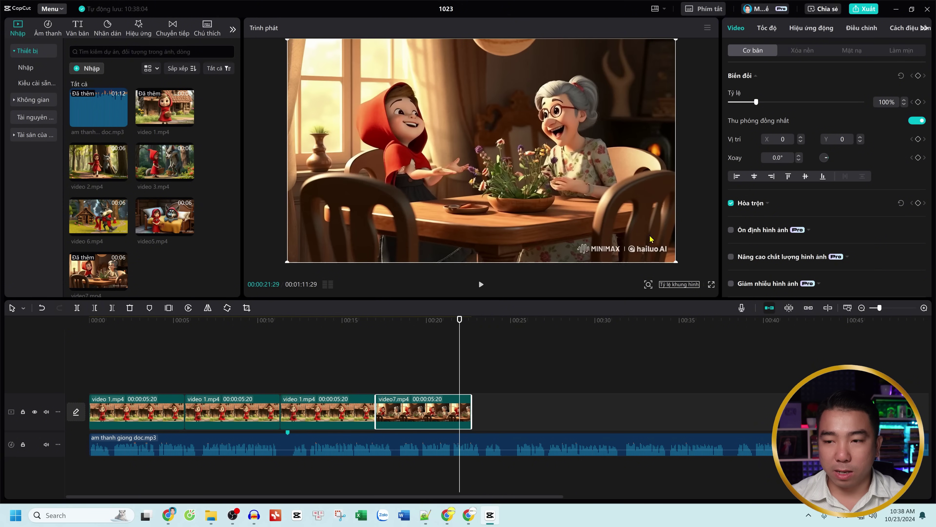
scroll(639, 226, up, 5)
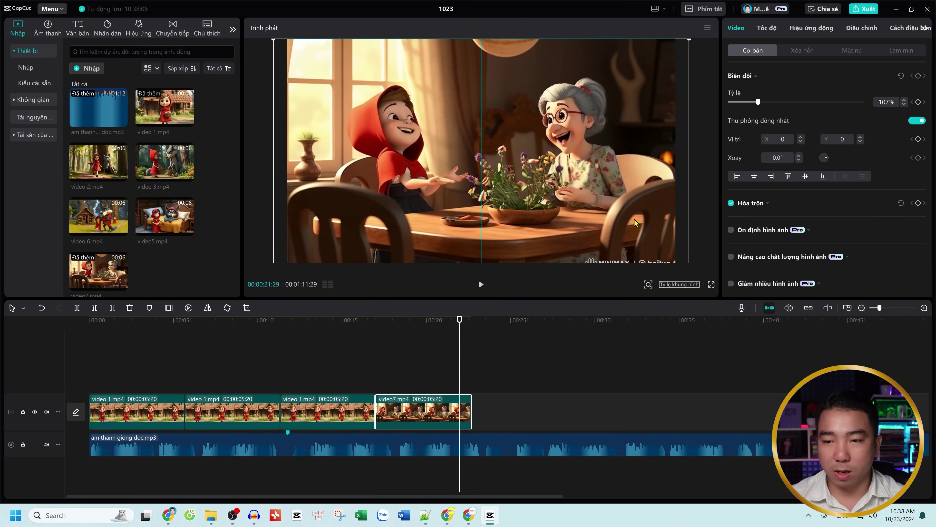
drag(638, 226, 672, 110)
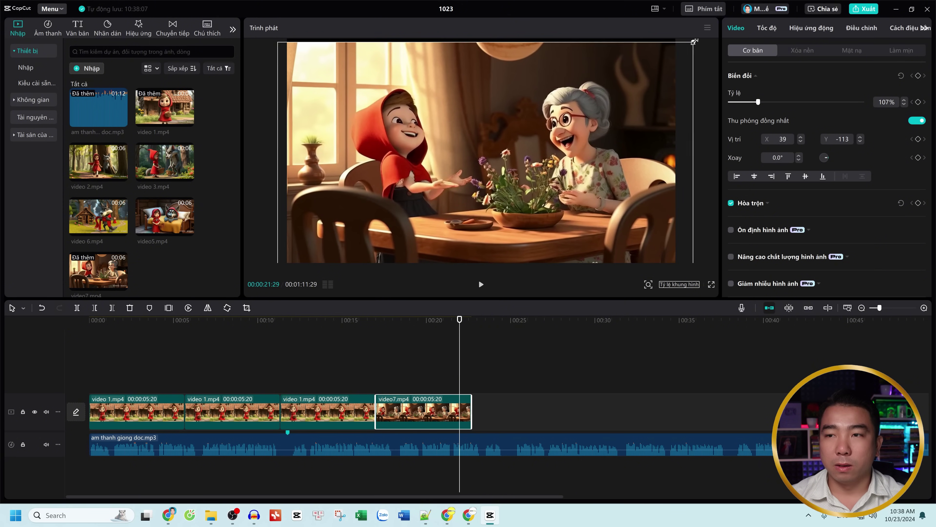
drag(694, 41, 699, 36)
Play the narration past the end of video7.mp4 to about 00:00:27:08 and append video 2.mp4 directly after video7.mp4.
key(space)
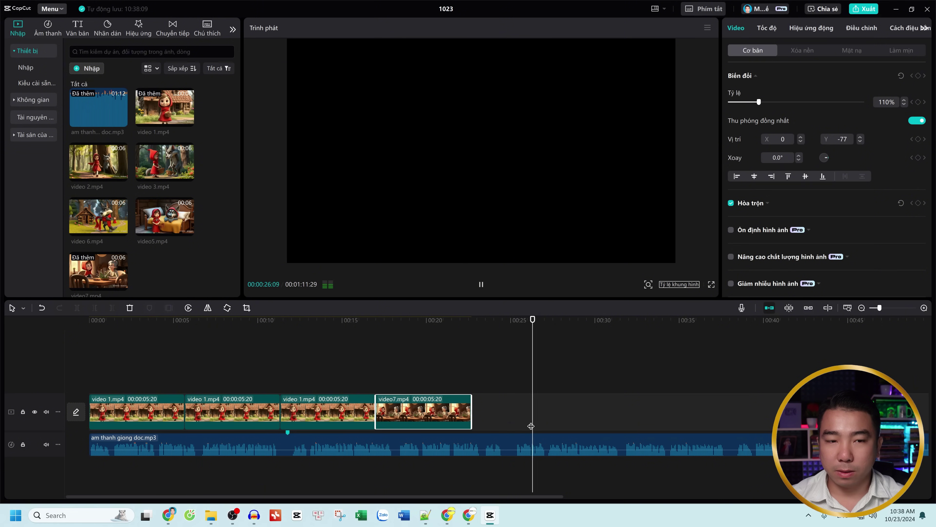
key(space)
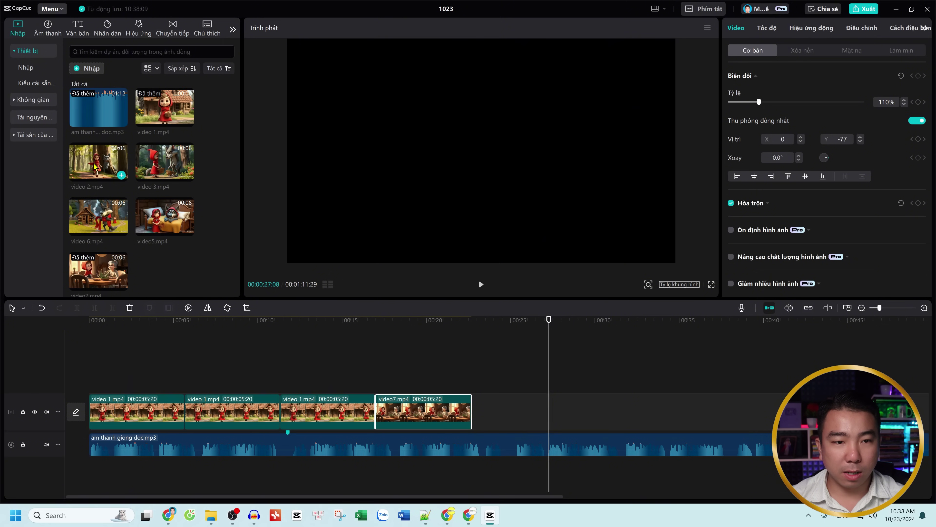
drag(94, 166, 535, 417)
drag(548, 381, 539, 404)
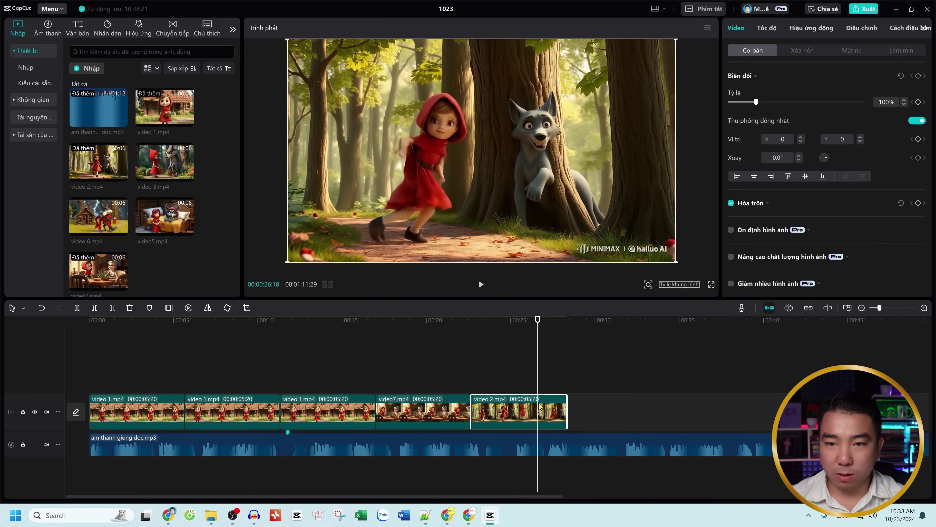
Copy the video 2.mp4 clip and append two copies directly after it on the main track.
right_click(525, 420)
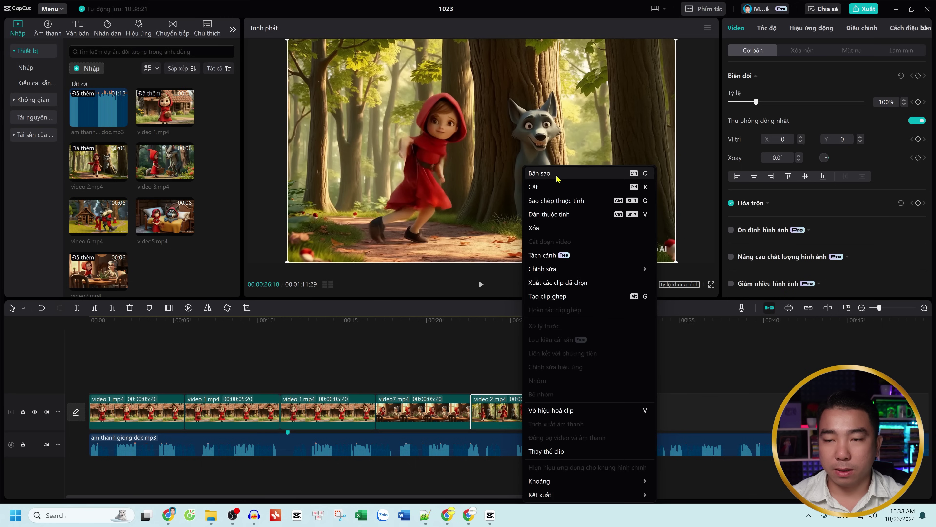
click(549, 173)
key(ctrl+v)
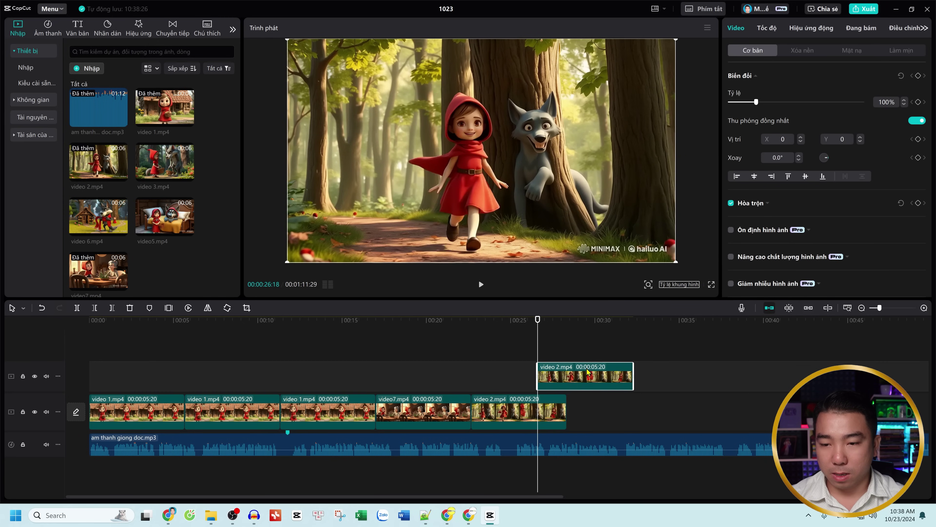
drag(587, 370, 619, 410)
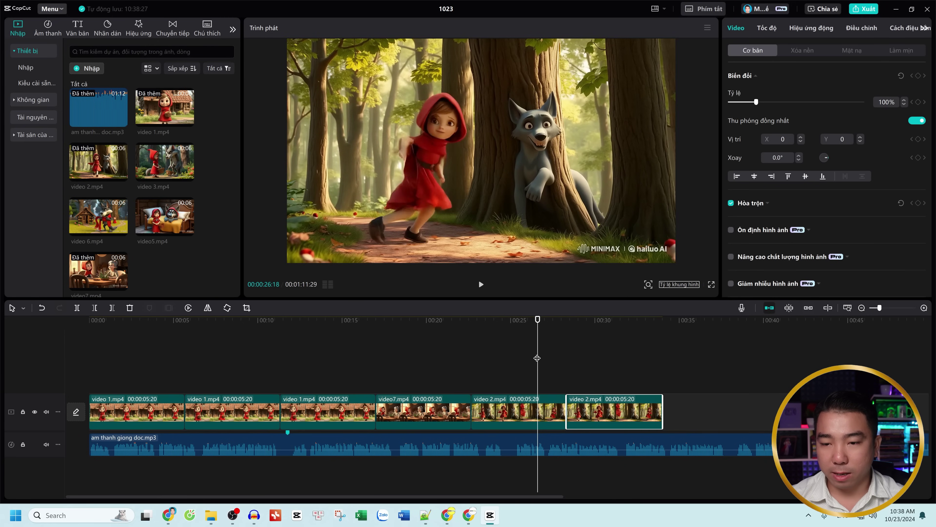
drag(537, 358, 597, 369)
click(619, 371)
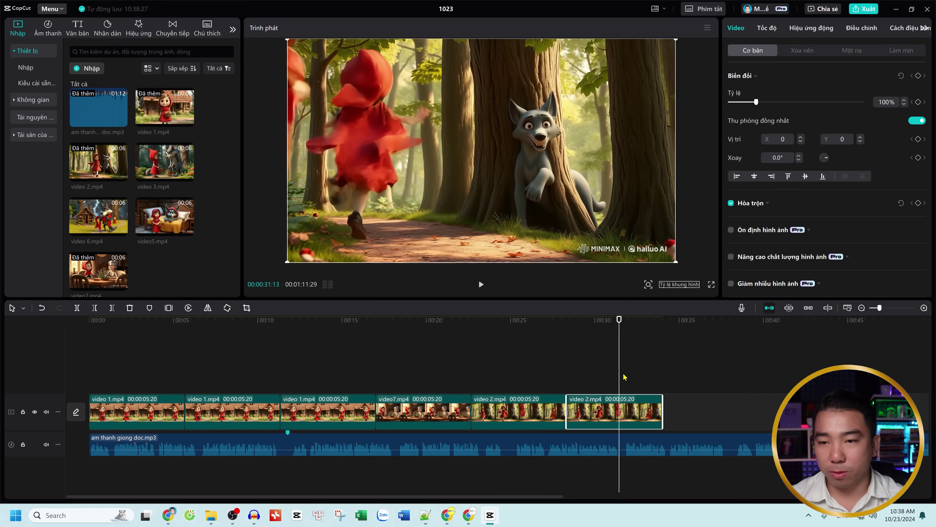
key(ctrl+v)
Play the narration to about 00:00:35:07 and enlarge all three video 2.mp4 clips together to 134%.
key(space)
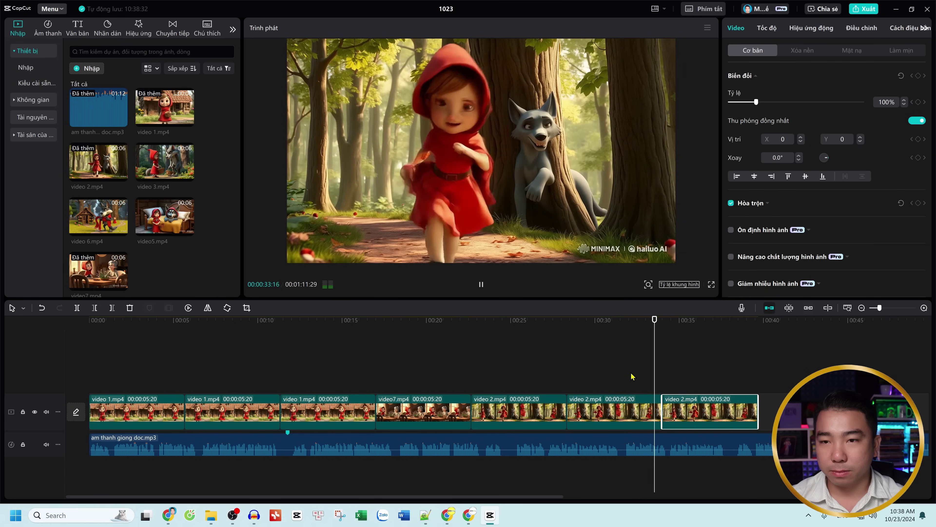
key(space)
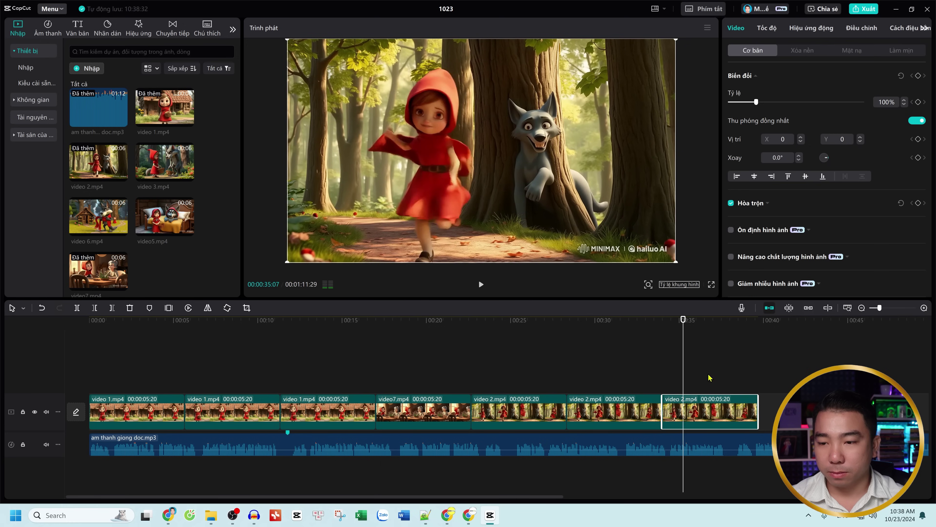
drag(768, 410, 577, 385)
drag(762, 103, 765, 102)
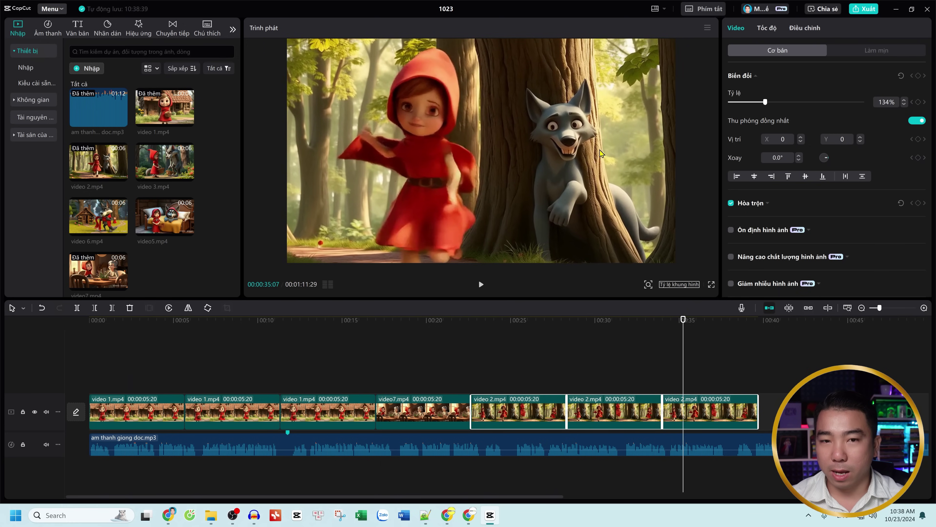
Play the narration past the last video 2.mp4 clip to about 00:00:41:09 and append video 3.mp4 after that clip.
key(space)
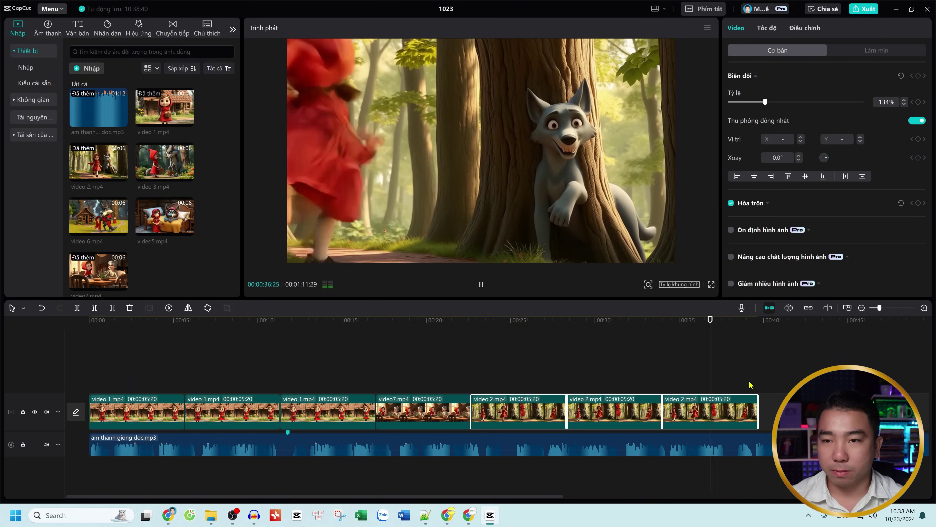
key(space)
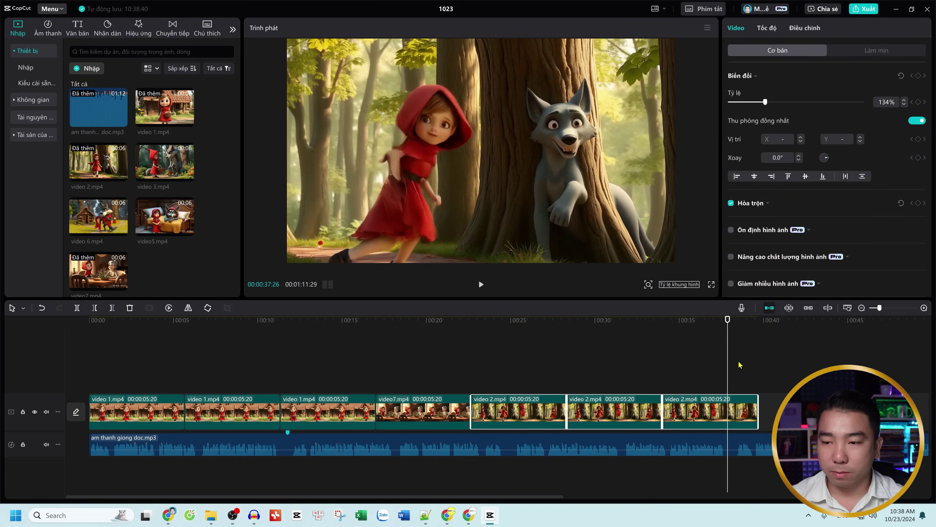
click(752, 365)
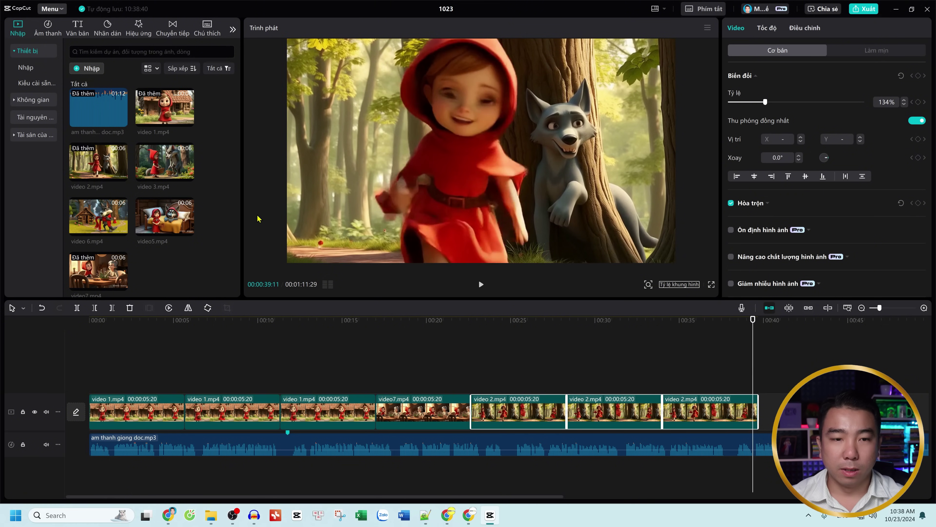
key(space)
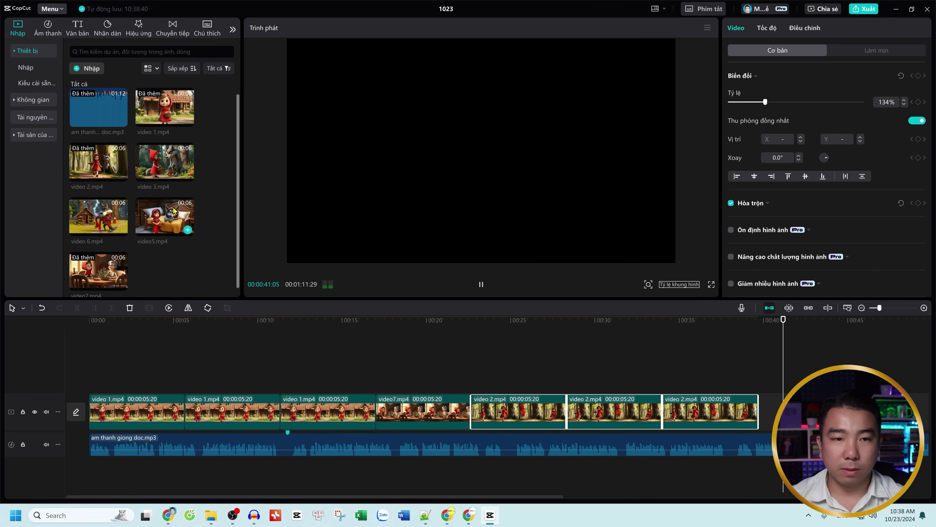
drag(176, 166, 757, 396)
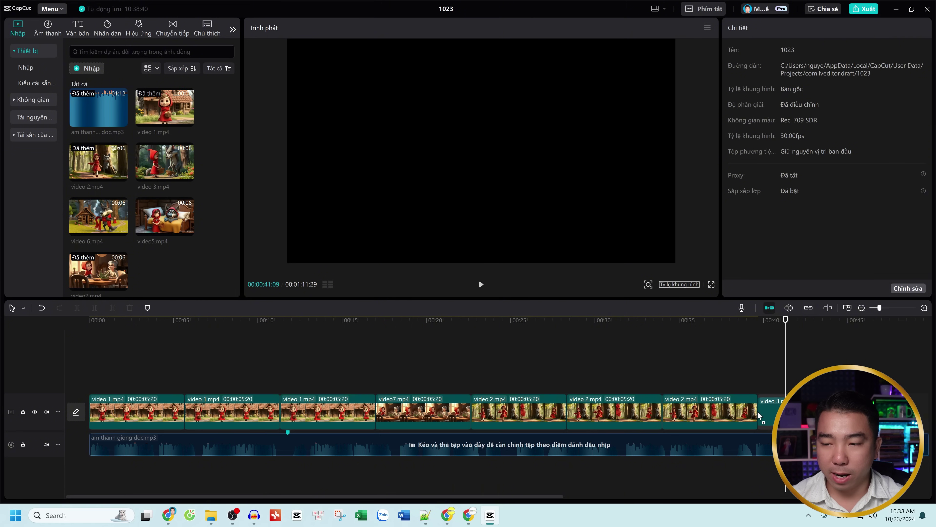
Enlarge video 3.mp4 to 113% and reposition it to X 132, Y -96 so the watermark falls outside the frame.
click(762, 364)
mouse_move(763, 365)
mouse_down()
mouse_move(742, 364)
mouse_move(774, 364)
mouse_up()
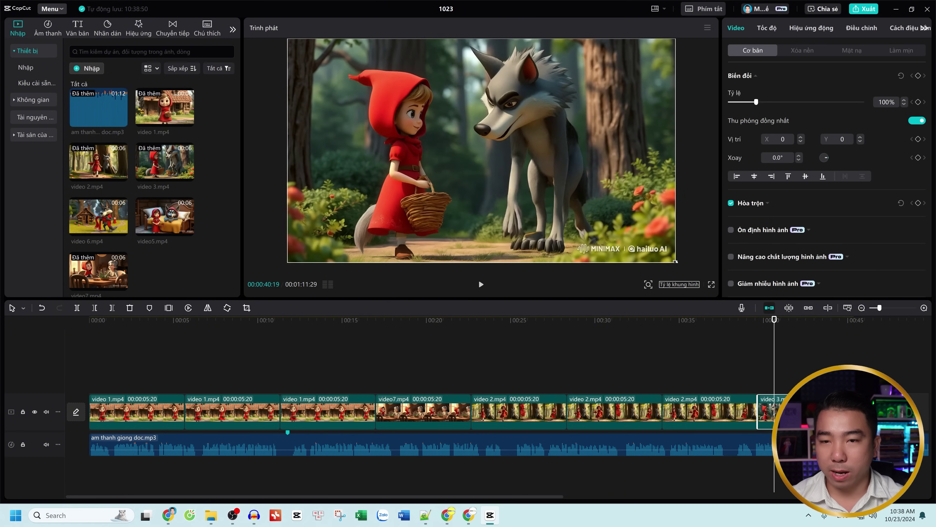
drag(674, 255, 703, 298)
drag(596, 198, 606, 209)
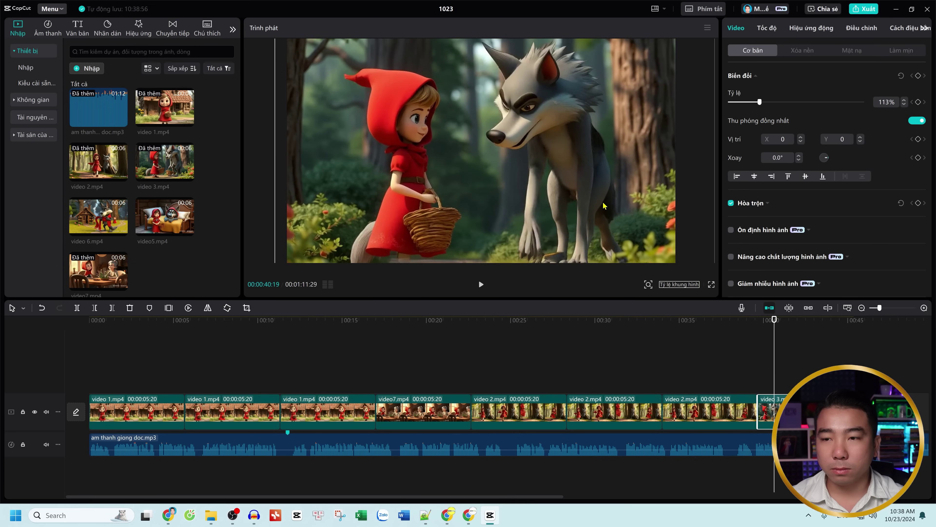
Play the narration past the end of video 3.mp4 and append a copy of that clip directly after it.
key(space)
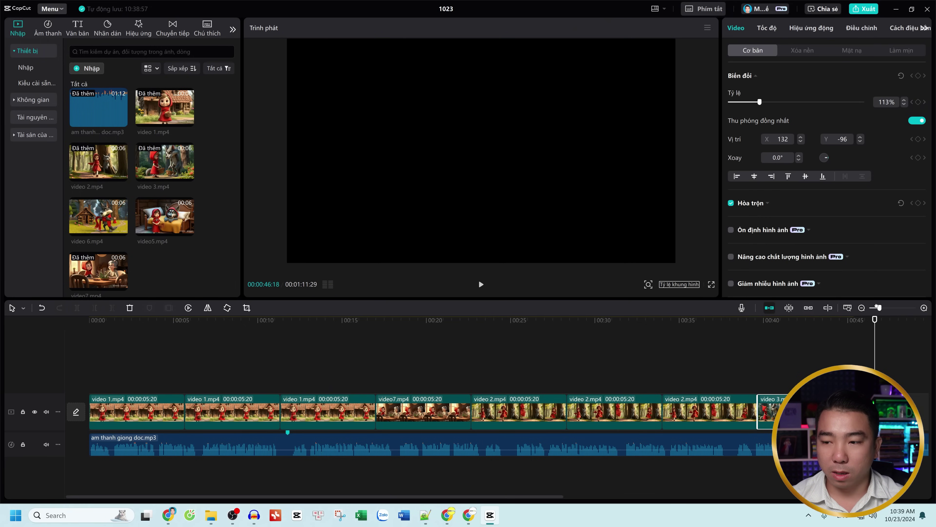
click(876, 309)
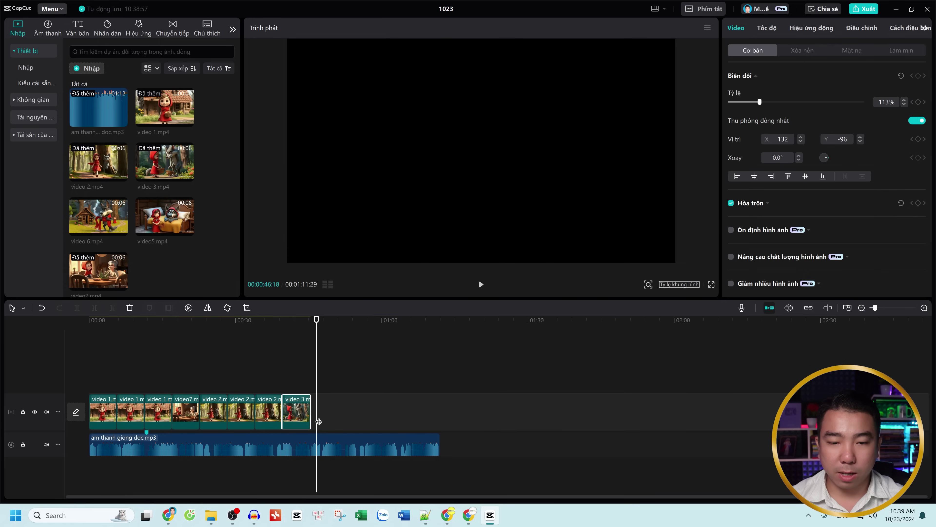
right_click(297, 419)
key(Escape)
click(331, 406)
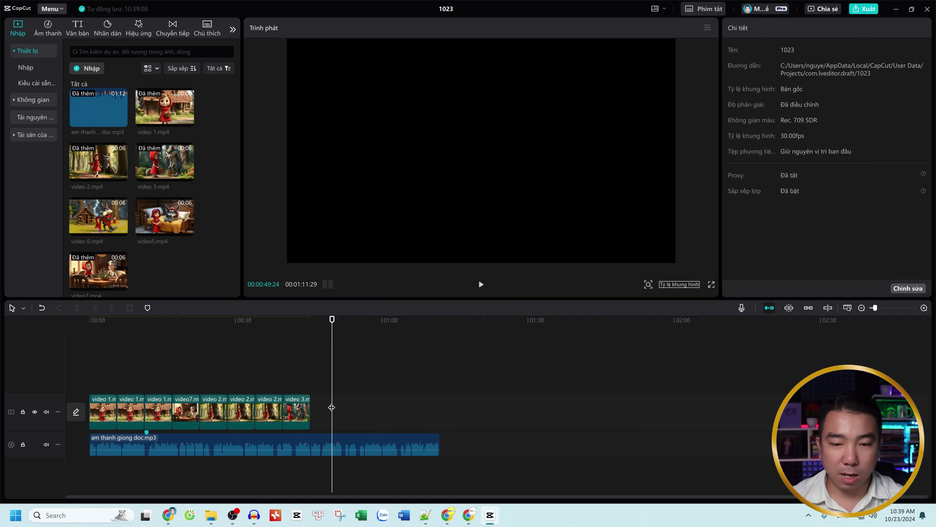
key(ctrl+v)
drag(351, 389, 329, 428)
scroll(351, 409, up, 3)
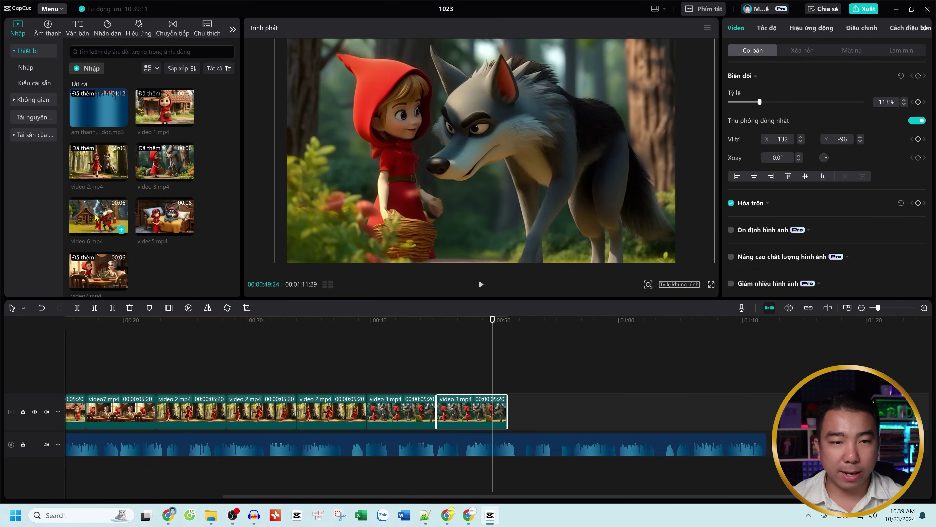
Append video 6.mp4 after the second video 3.mp4 clip and add a copy of it directly behind.
drag(106, 225, 558, 412)
right_click(558, 412)
click(575, 173)
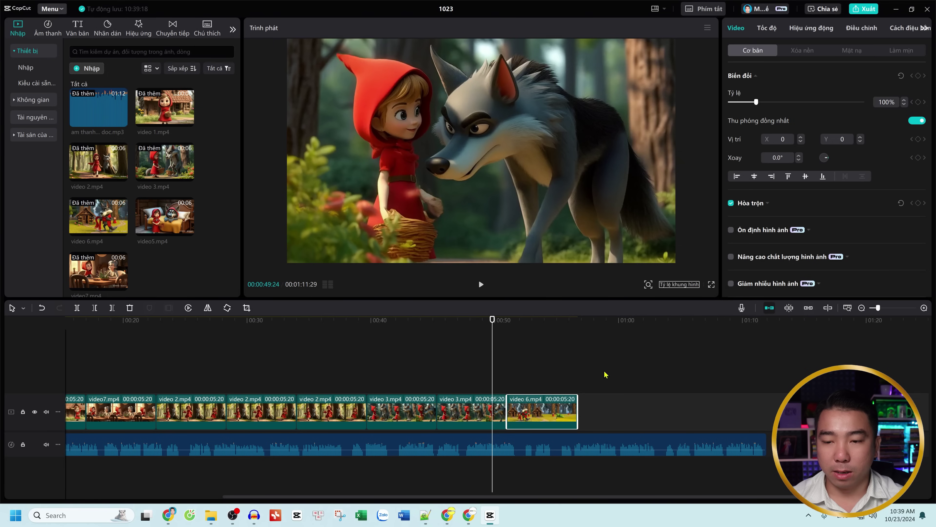
key(ctrl+v)
drag(517, 378, 602, 411)
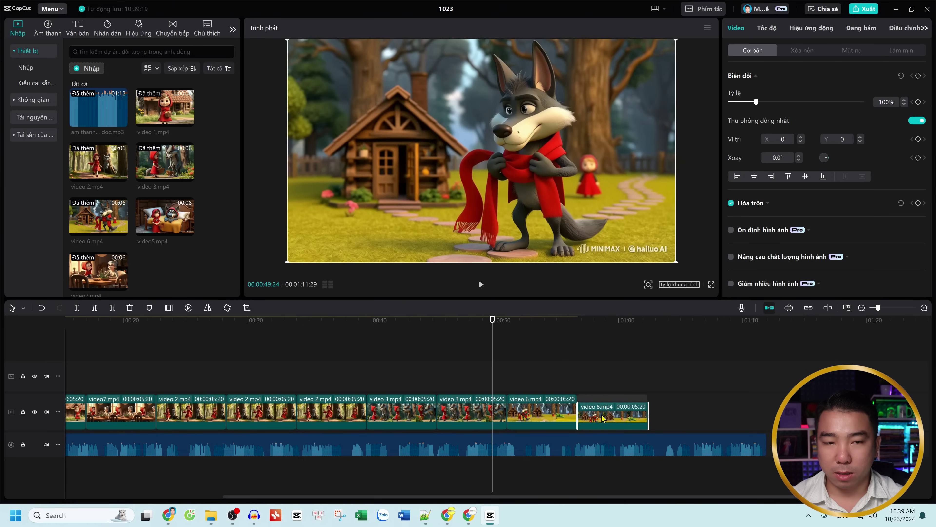
Append video5.mp4 after the second video 6.mp4 clip, enlarge it to 108% and reposition it to X 67, Y -85.
drag(155, 226, 654, 422)
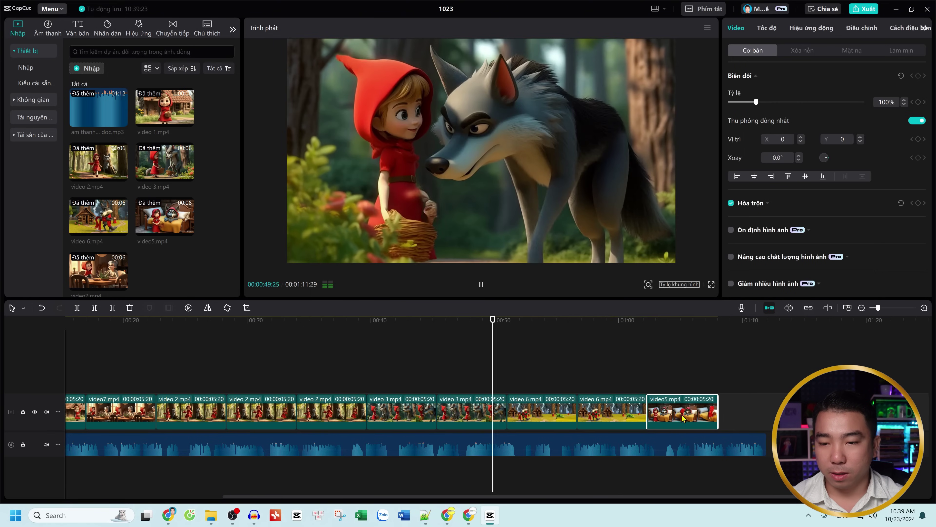
click(701, 324)
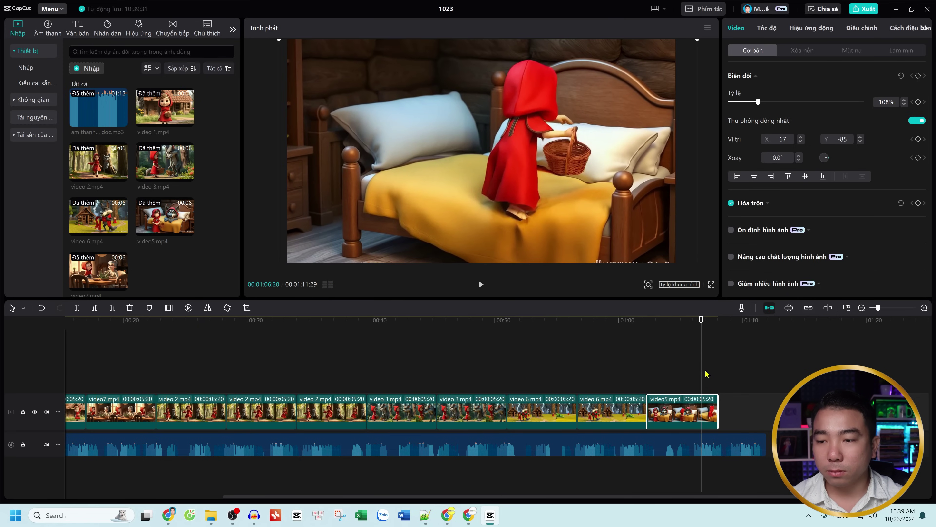
drag(701, 373, 704, 373)
Append video7.mp4 after video5.mp4 and shorten the second video 6.mp4 clip by about 2 seconds to fit the narration's length.
drag(72, 285, 719, 413)
drag(704, 376, 753, 390)
click(714, 413)
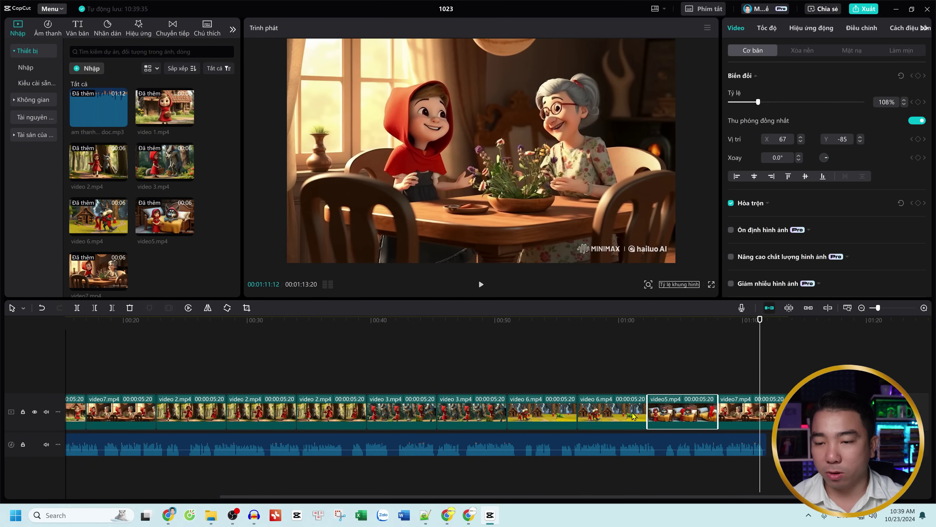
drag(645, 417, 621, 418)
Play the assembled animation from the beginning of the timeline to review it.
click(237, 377)
key(Home)
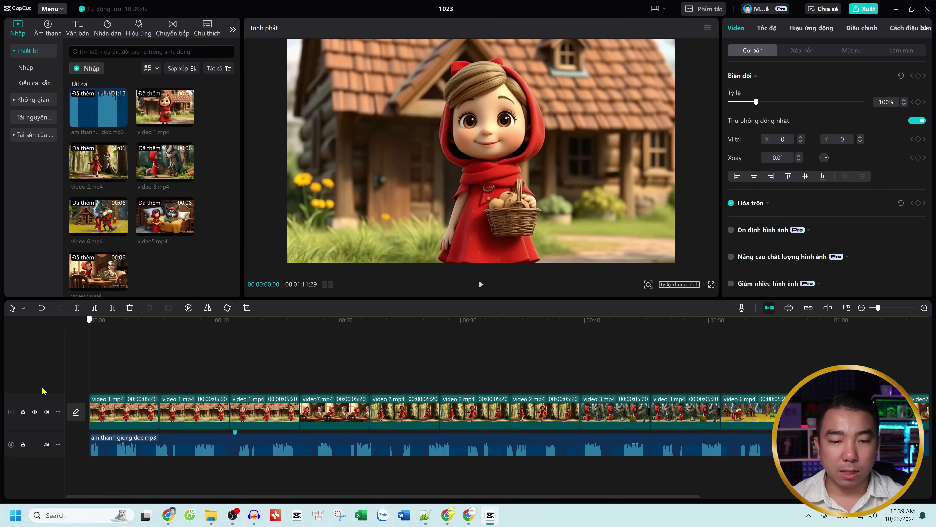
key(space)
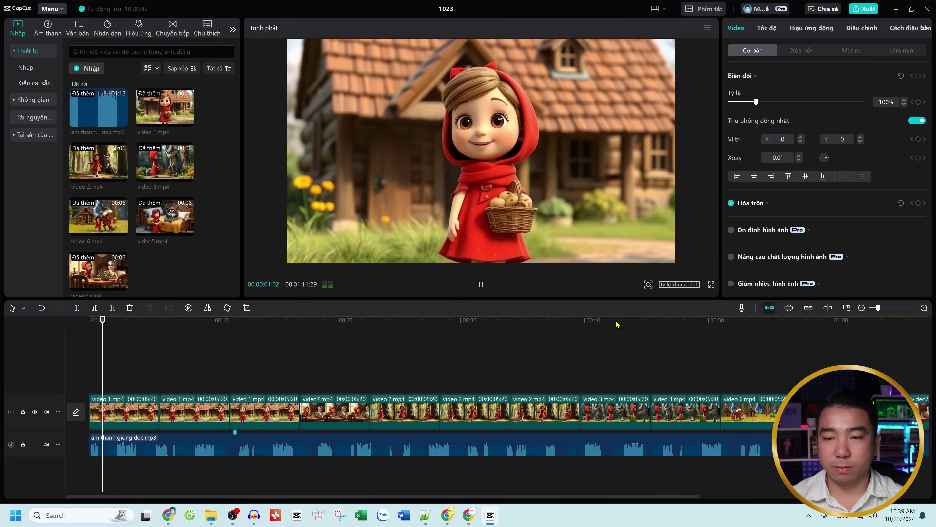
Watch the assembled animation in a full-screen preview, leave full screen and pause playback.
click(711, 284)
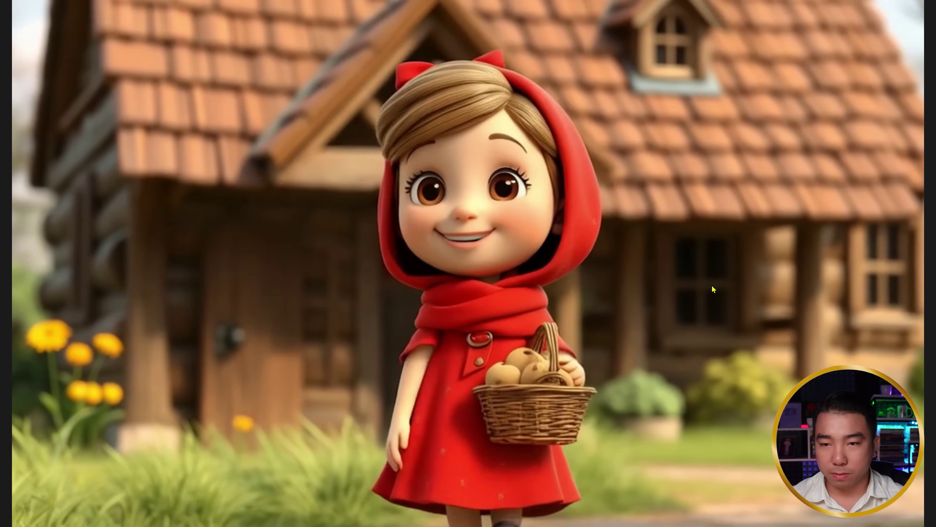
key(Escape)
click(478, 279)
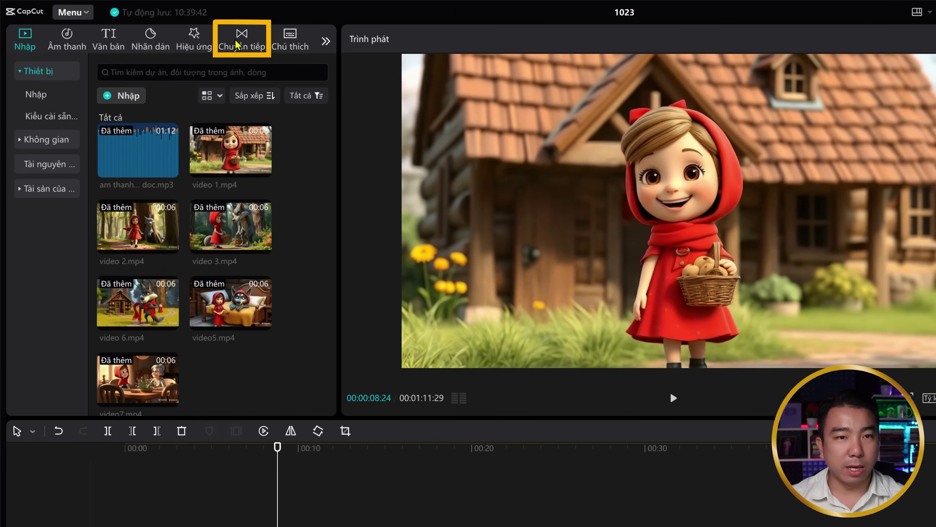
Add the basic transition Vuốt sang trái between the first two video 1.mp4 clips and apply it to all clips.
click(174, 37)
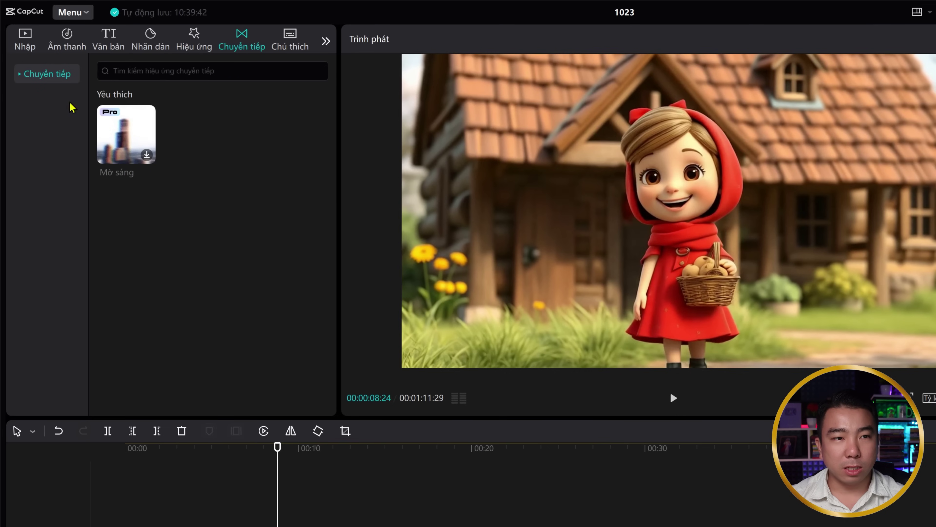
click(22, 76)
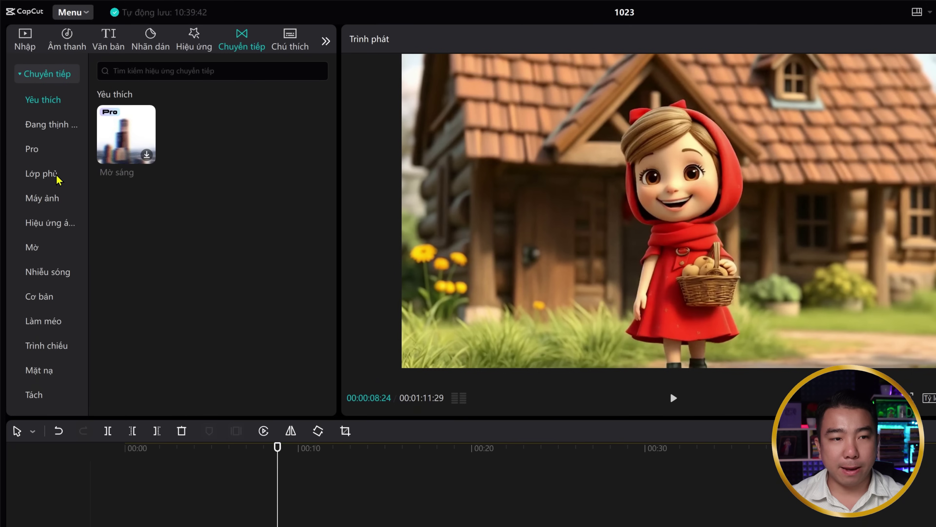
click(46, 250)
mouse_move(187, 152)
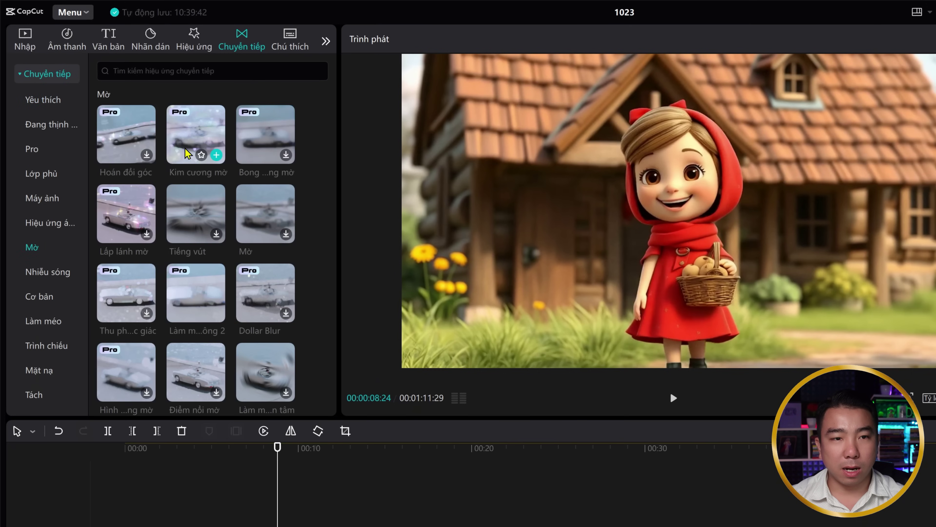
click(47, 296)
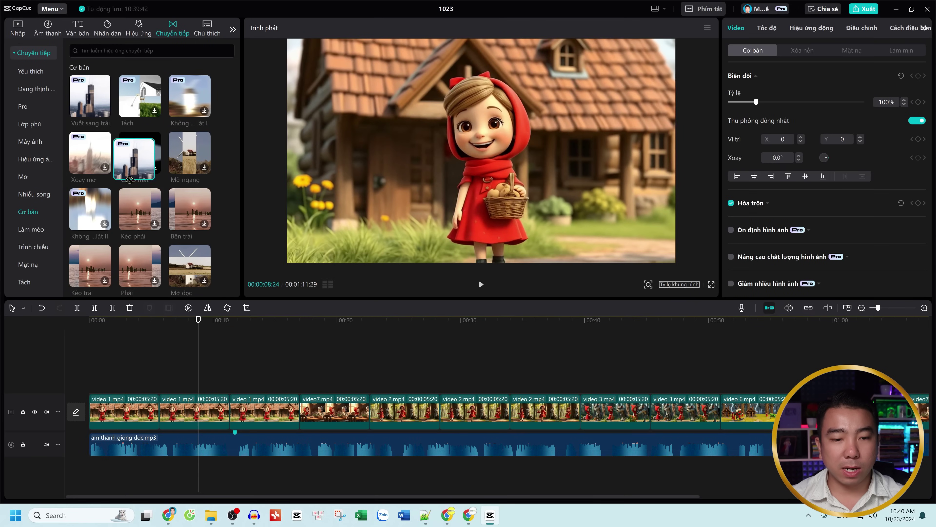
drag(129, 179, 159, 410)
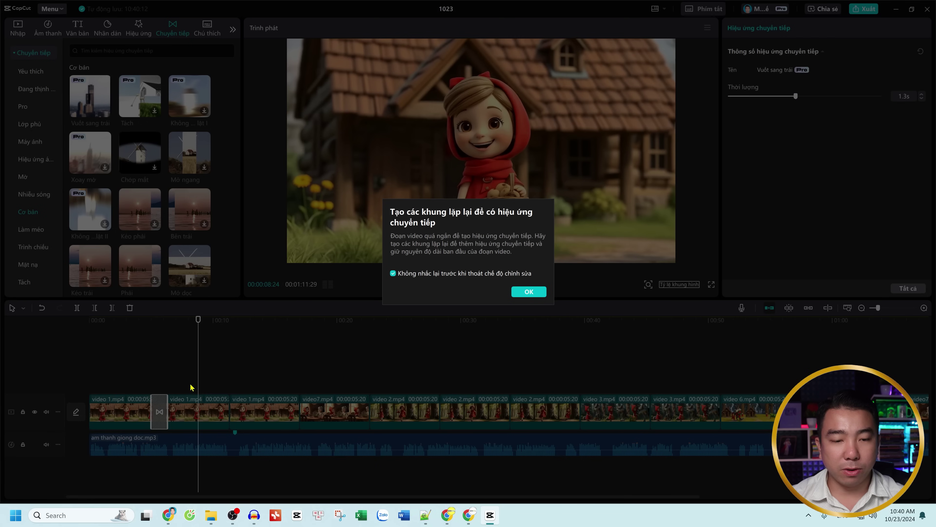
click(527, 292)
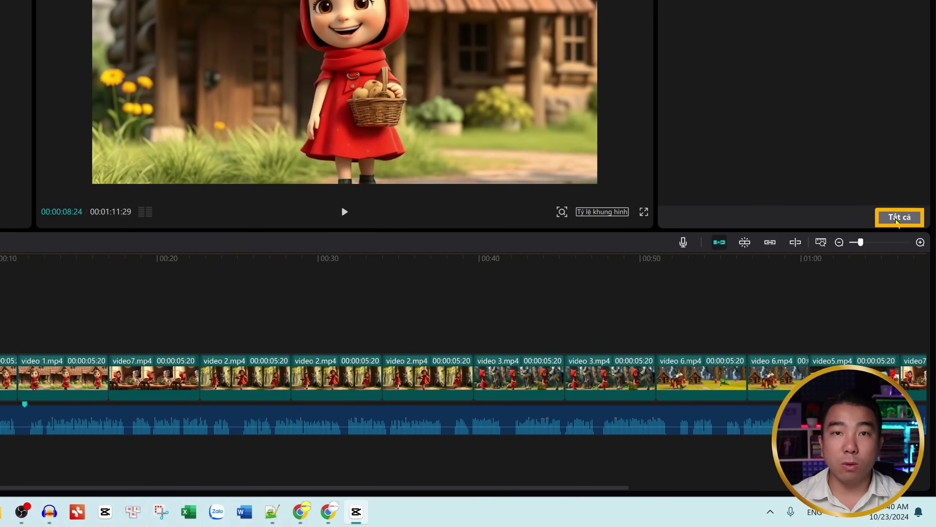
click(896, 219)
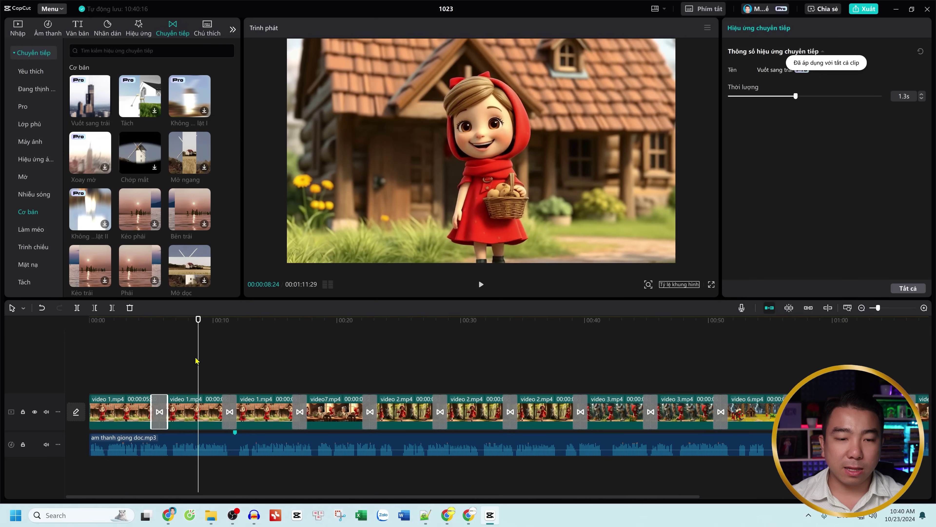
Play the section around the first transition, from about 4 seconds, to check how the clips blend.
drag(201, 363, 148, 383)
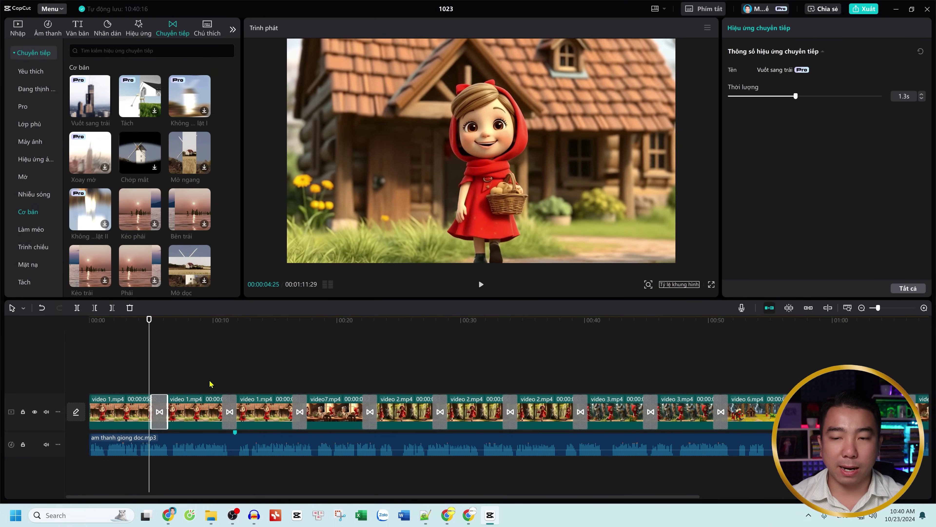
click(483, 291)
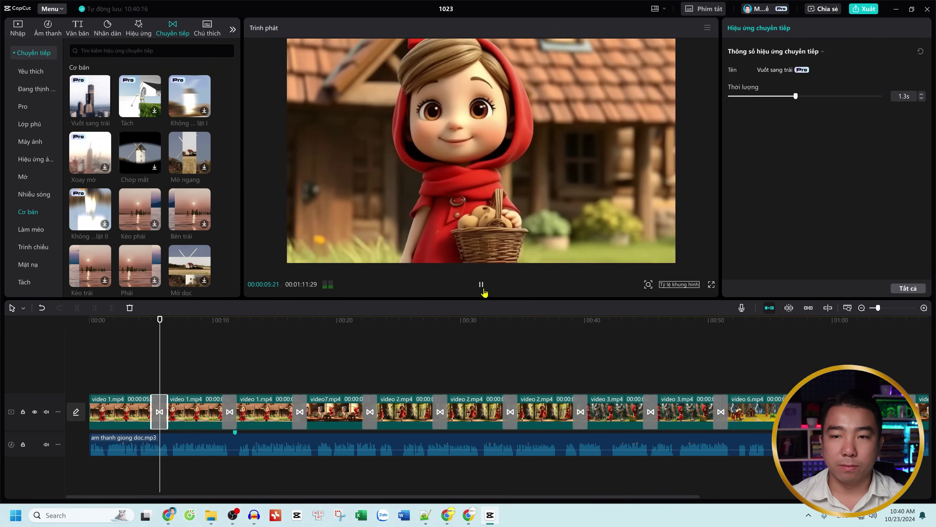
click(483, 292)
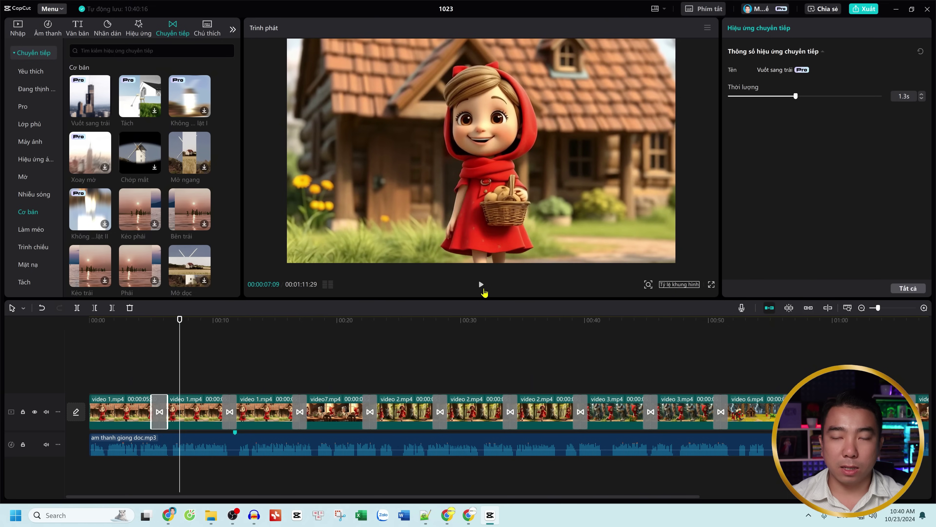
Enlarge the timeline area and search the sound effects library for "walking sound".
drag(434, 298, 439, 271)
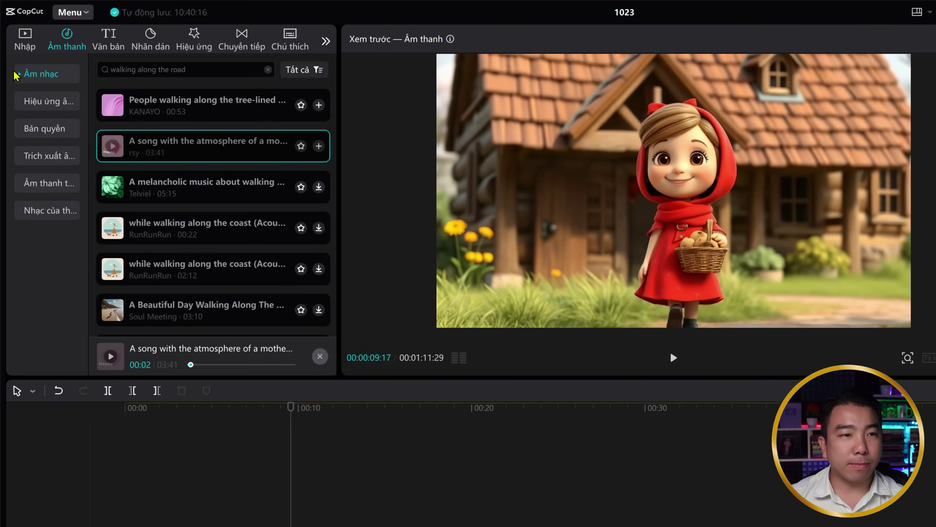
click(23, 75)
click(23, 75)
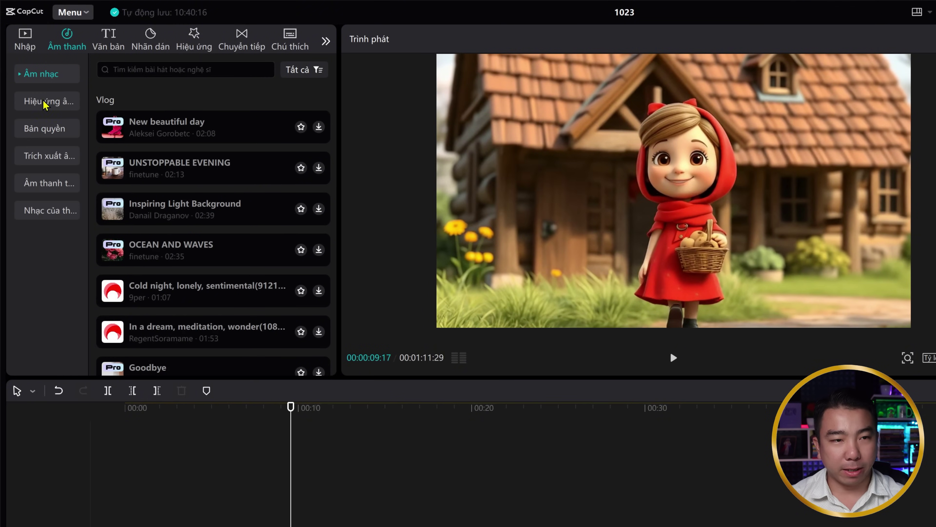
click(44, 102)
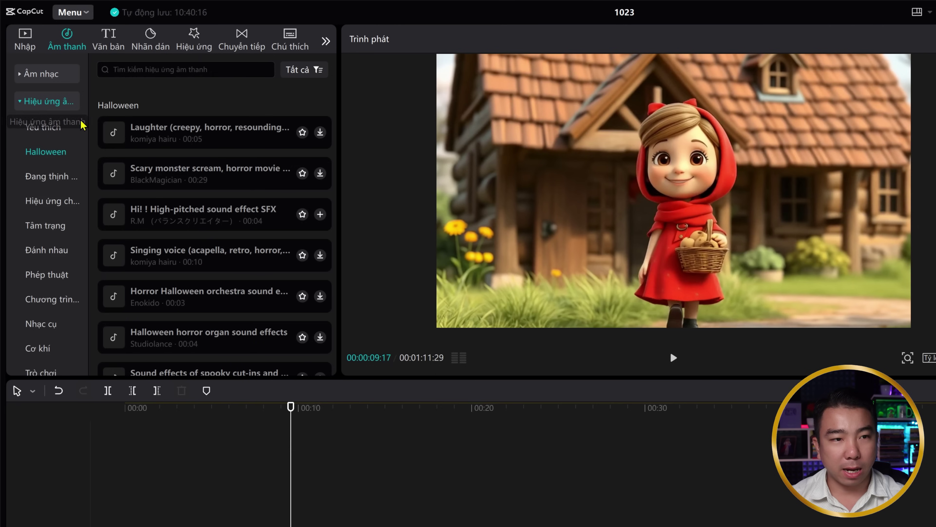
click(102, 64)
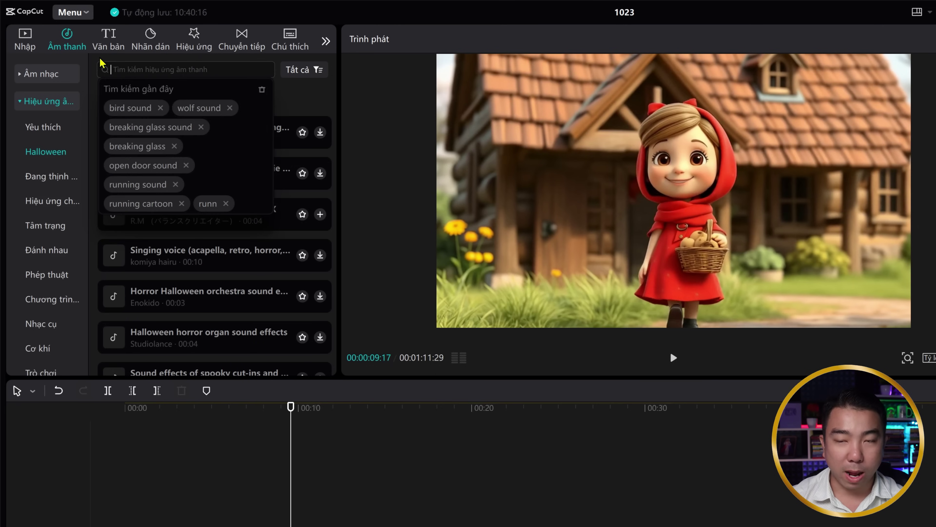
text(wal)
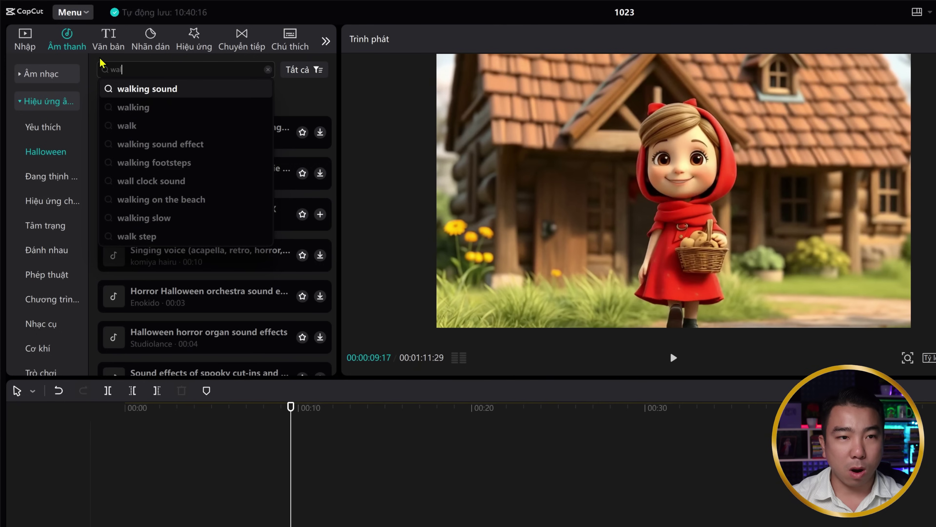
click(185, 91)
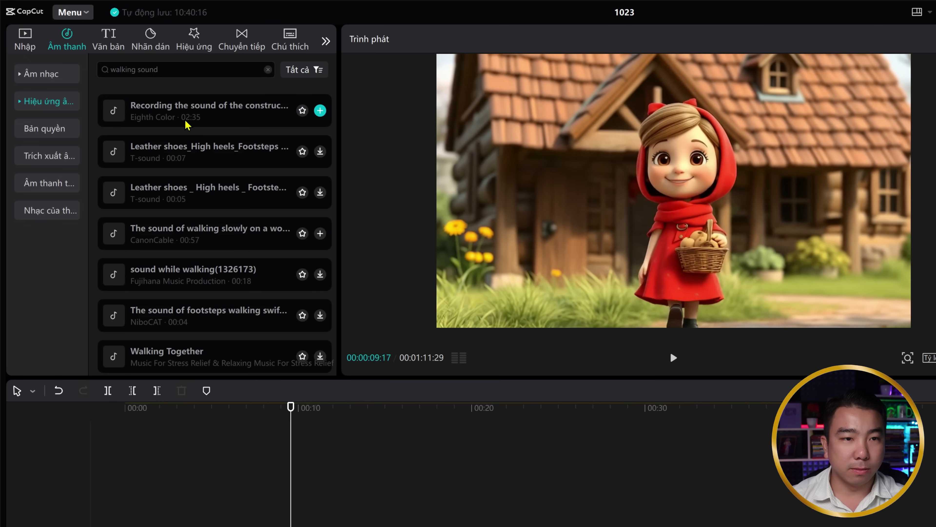
Preview the "walking sound" results one after another, from the construction recording down to the sneaker footsteps in a cave.
click(187, 125)
click(186, 160)
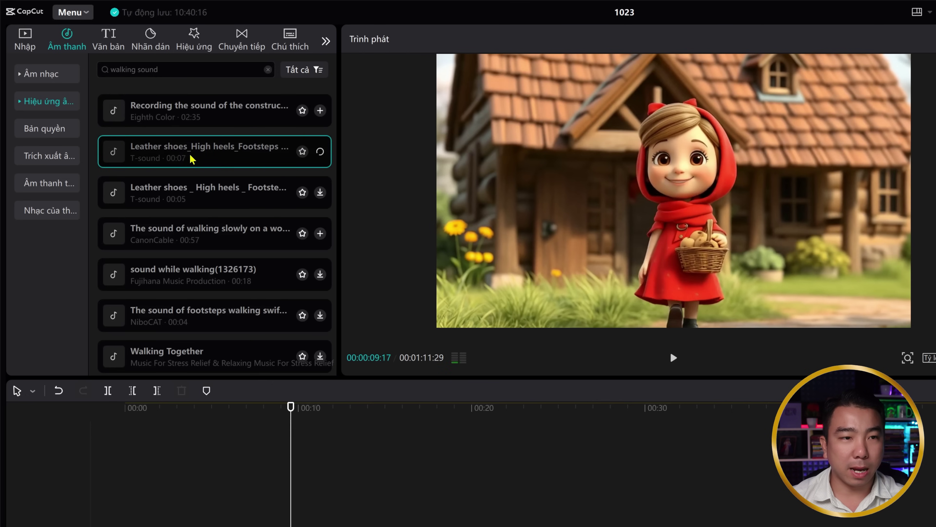
click(190, 200)
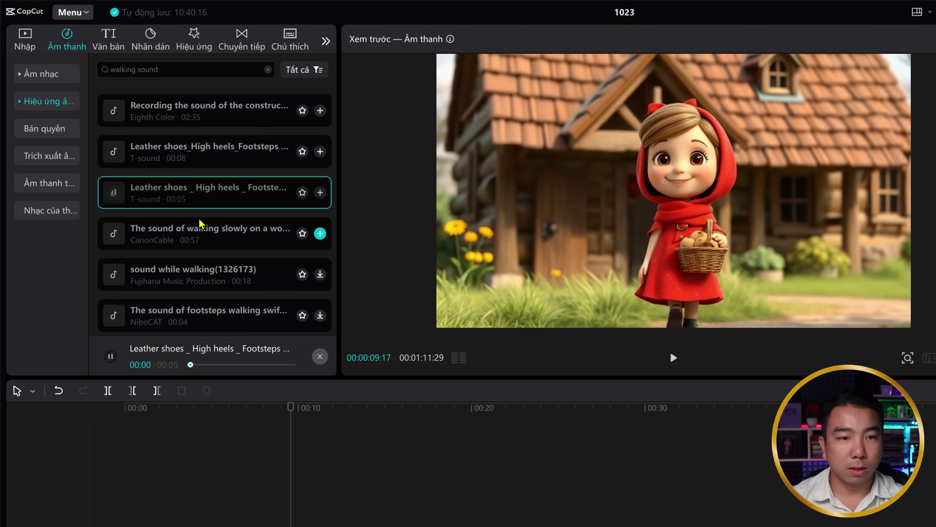
click(197, 236)
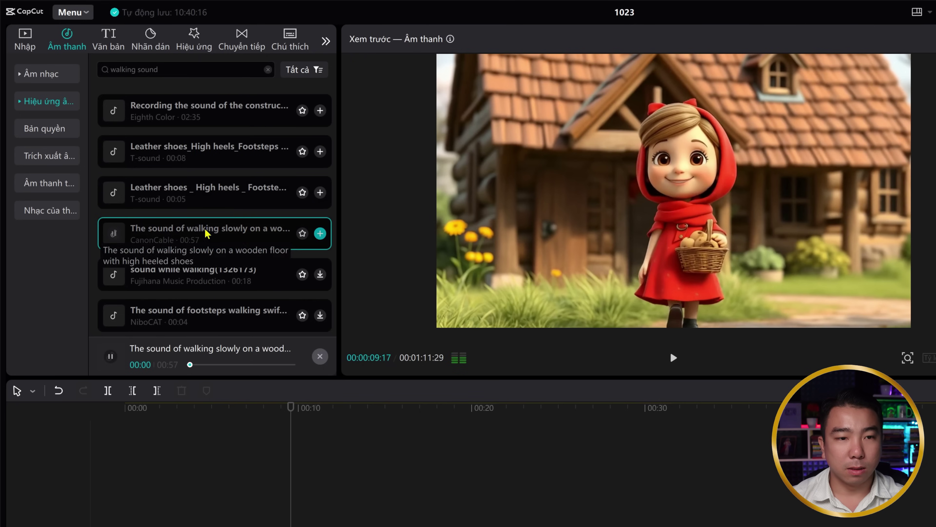
click(203, 280)
scroll(236, 246, down, 2)
click(201, 262)
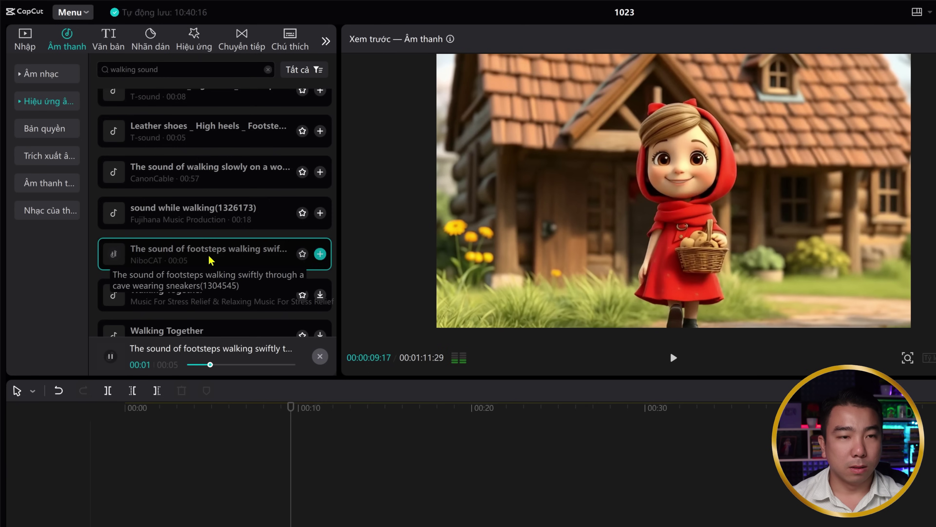
Search the sound effects for "walking slow" and preview the first three results.
click(183, 69)
key(BackSpace)
key(BackSpace)
key(BackSpace)
key(BackSpace)
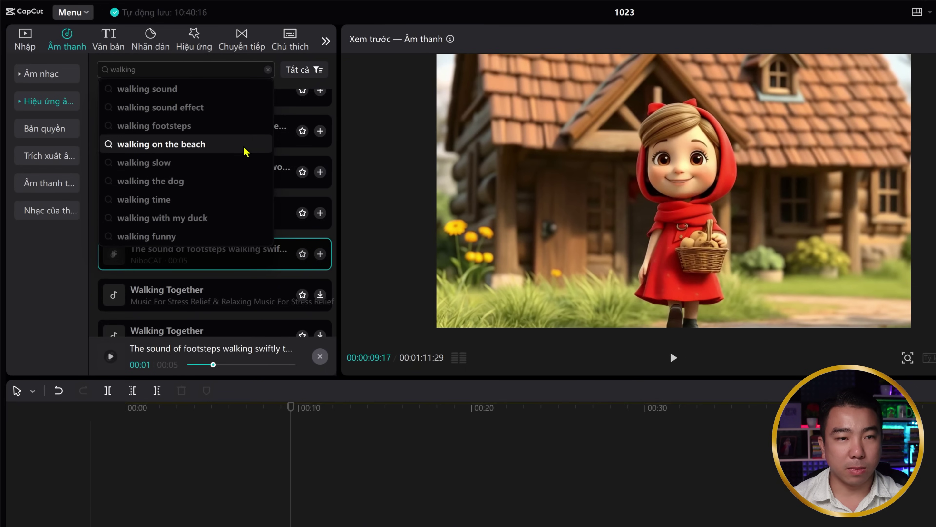
click(166, 162)
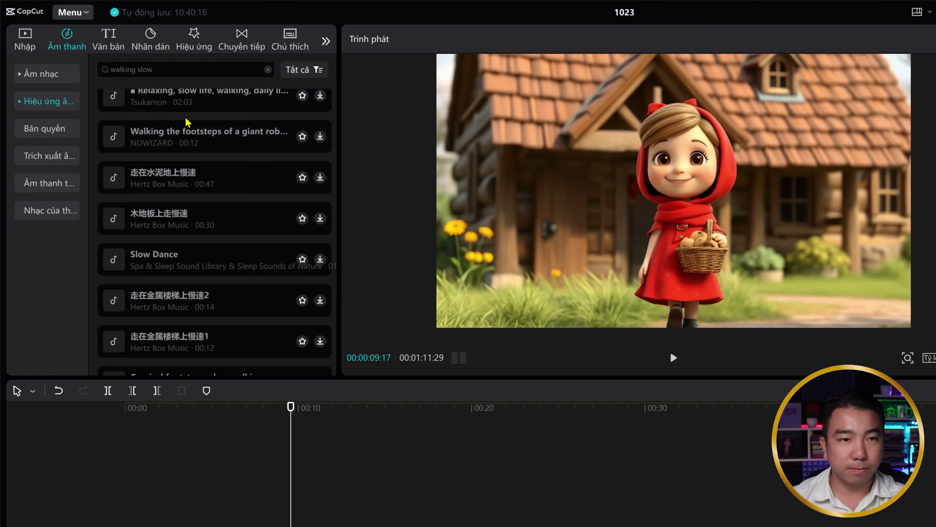
click(185, 109)
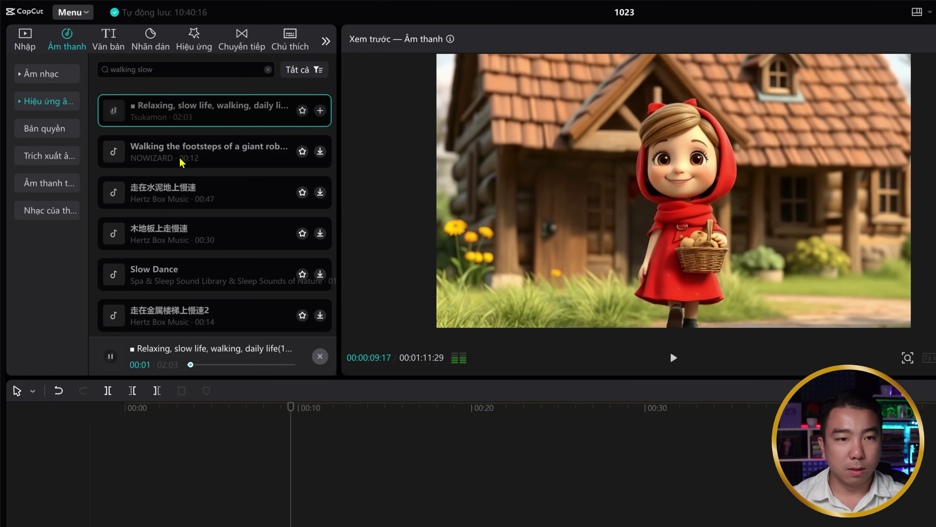
click(181, 163)
click(181, 195)
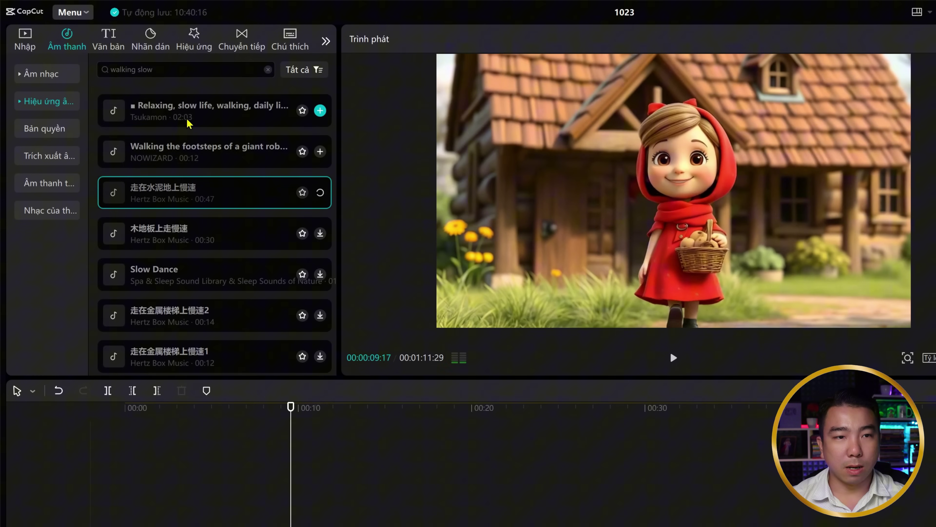
Search the sound effects for "walking sound" again and preview the first three results.
click(188, 72)
key(BackSpace)
key(BackSpace)
key(BackSpace)
key(BackSpace)
key(BackSpace)
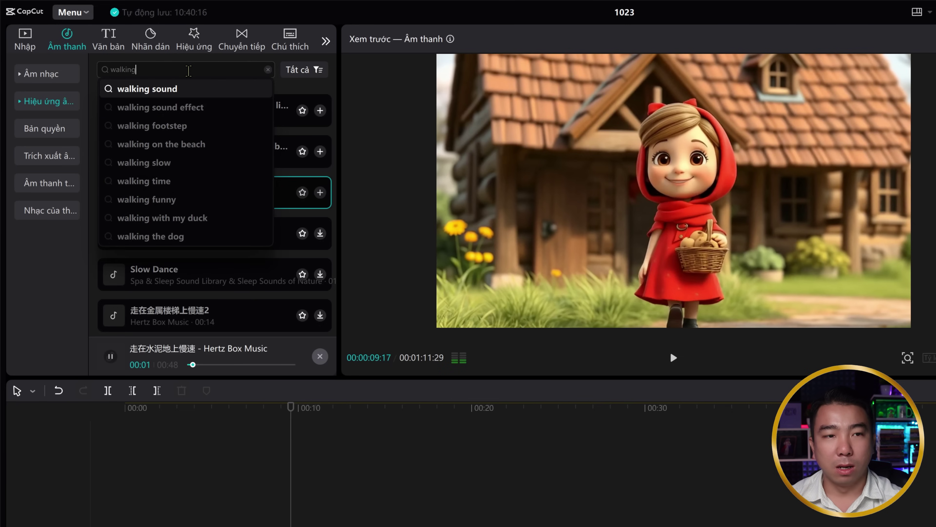
click(191, 91)
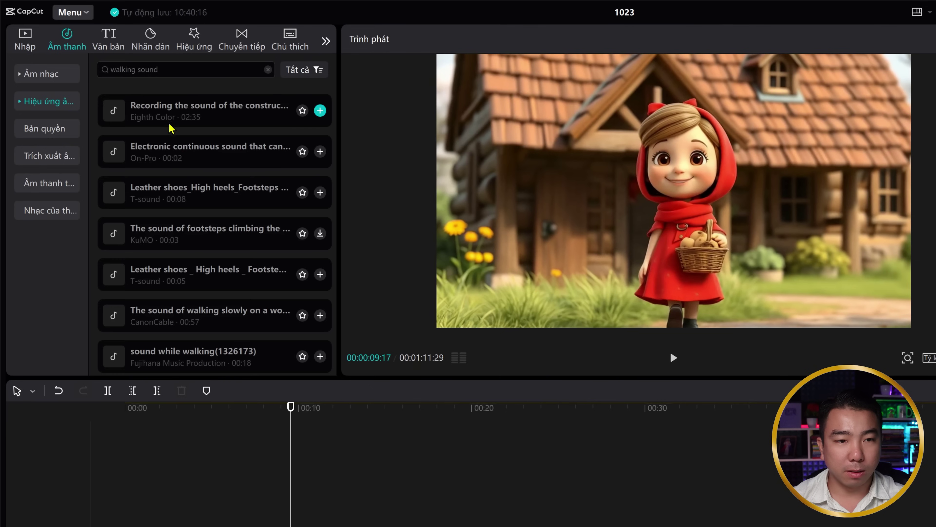
click(185, 124)
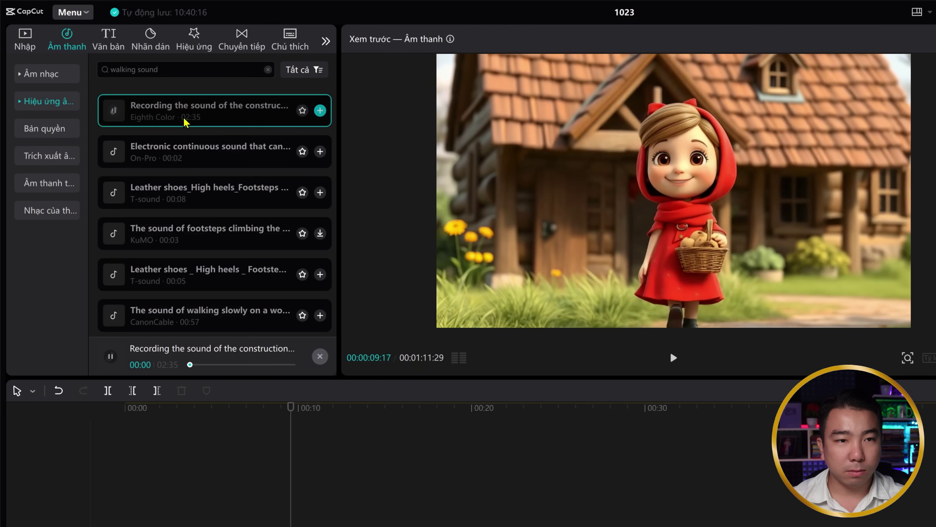
click(191, 147)
click(191, 190)
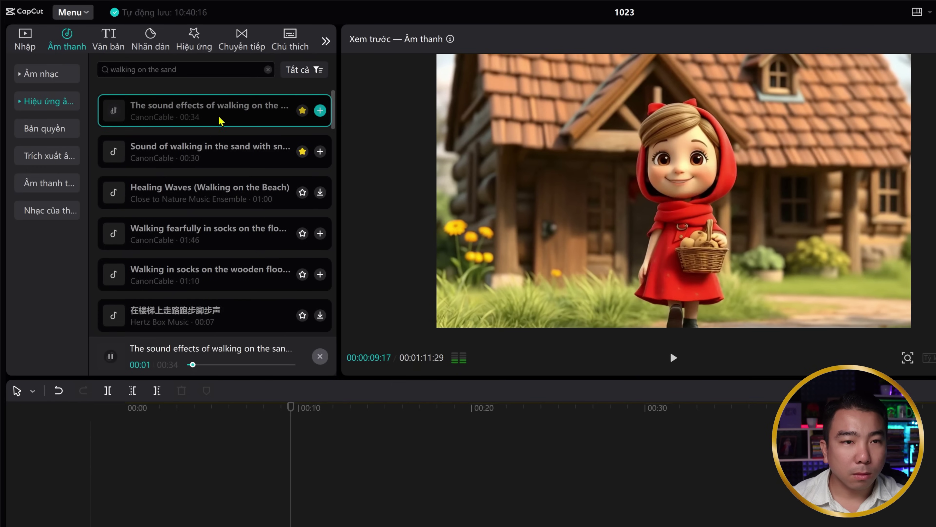
Add "The sound effects of walking on the sand with leather shoes" below the narration, starting at about 1 second, and play it from the beginning.
drag(223, 116, 218, 526)
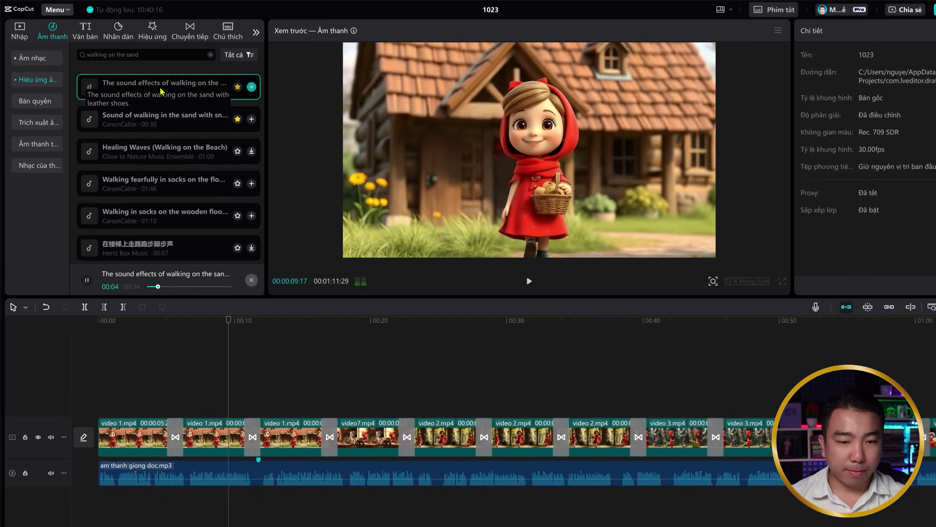
drag(157, 413, 128, 459)
key(Home)
key(space)
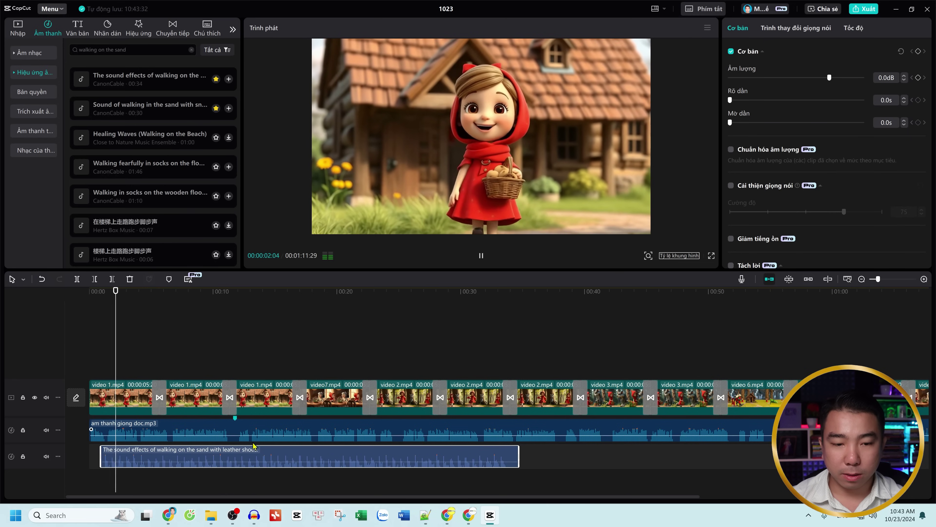
key(space)
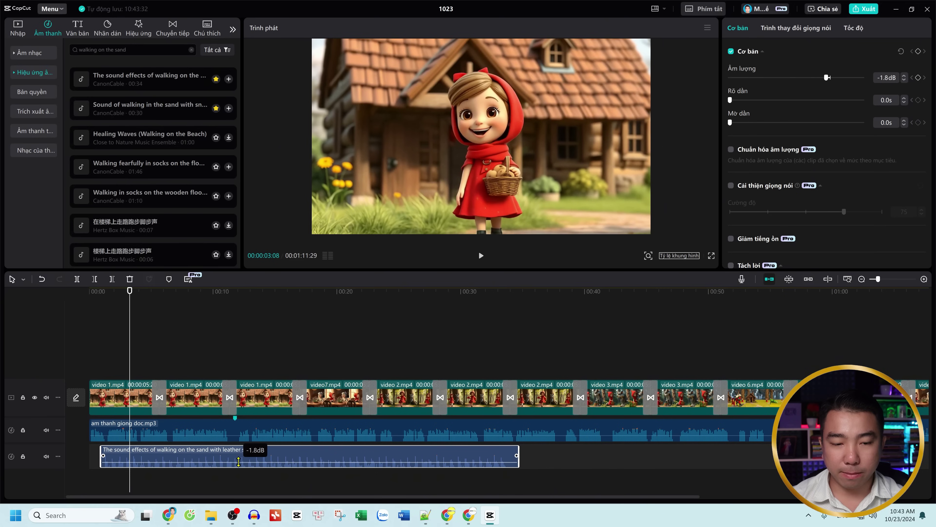
Lower the footsteps sound effect's volume to -4.7 dB and replay the opening to check the mix.
drag(239, 461, 238, 462)
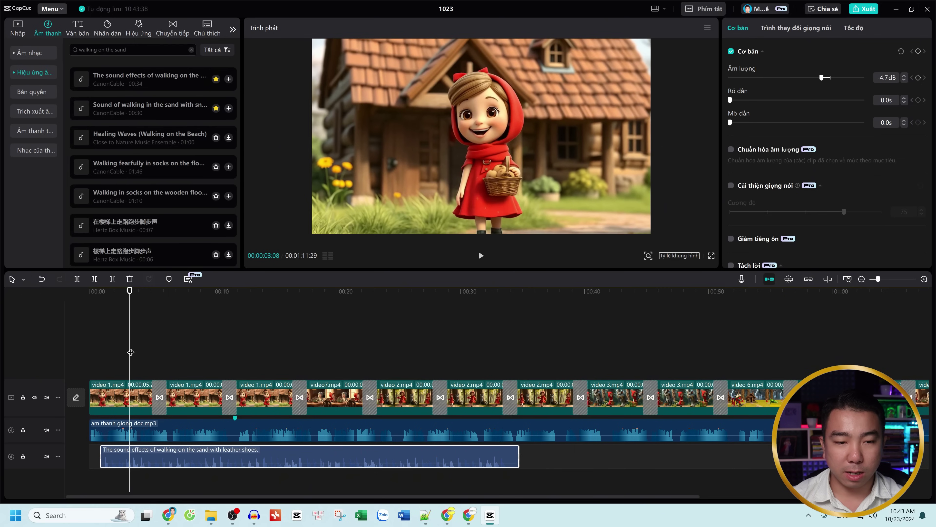
drag(130, 352, 98, 362)
key(space)
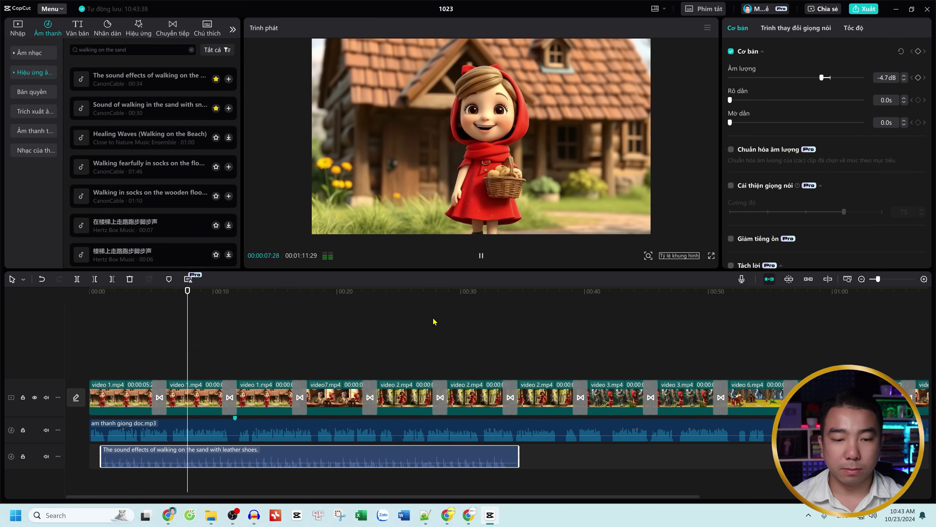
Stop playback and preview "Walking fearfully in socks" and "Walking in socks on the wooden floors" as alternative footstep effects.
key(space)
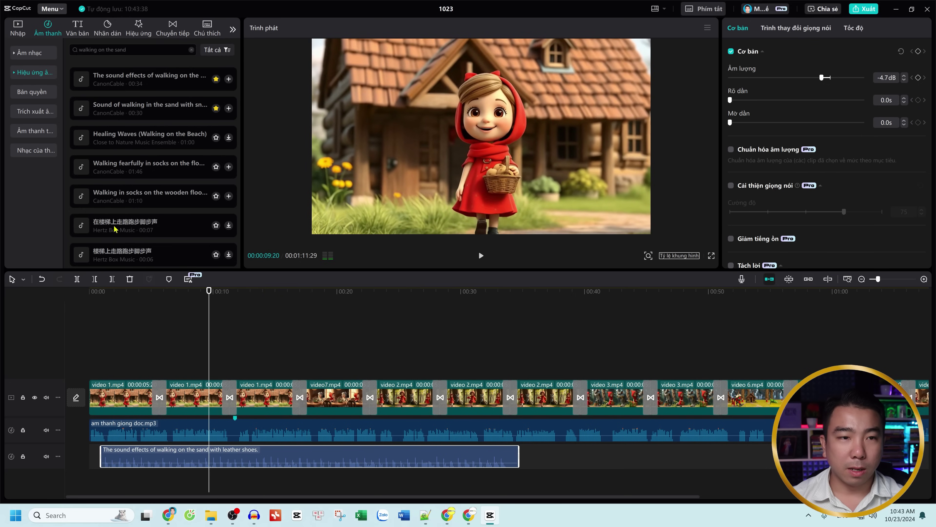
click(143, 113)
click(128, 167)
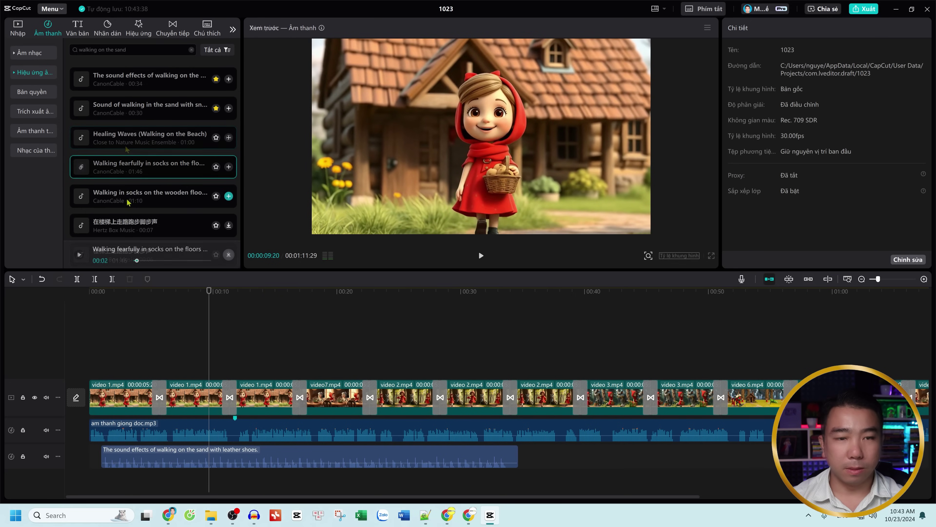
click(129, 201)
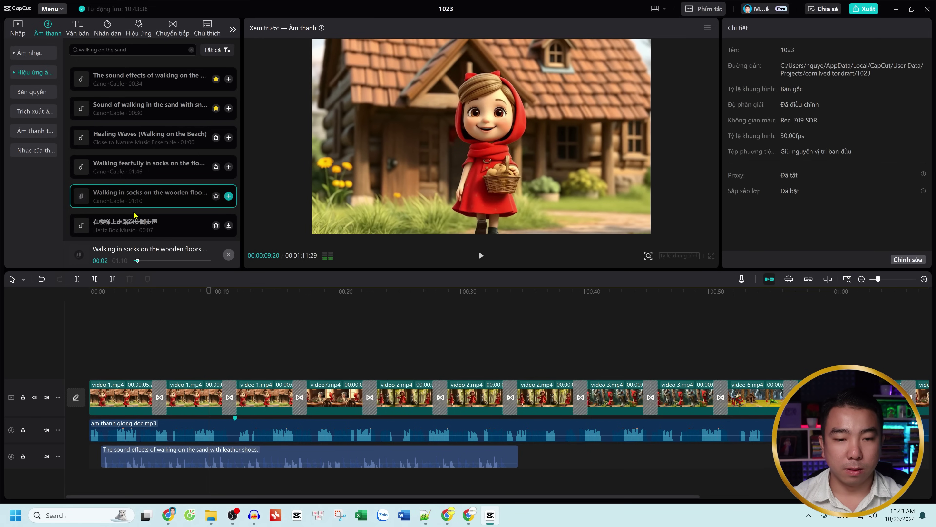
key(space)
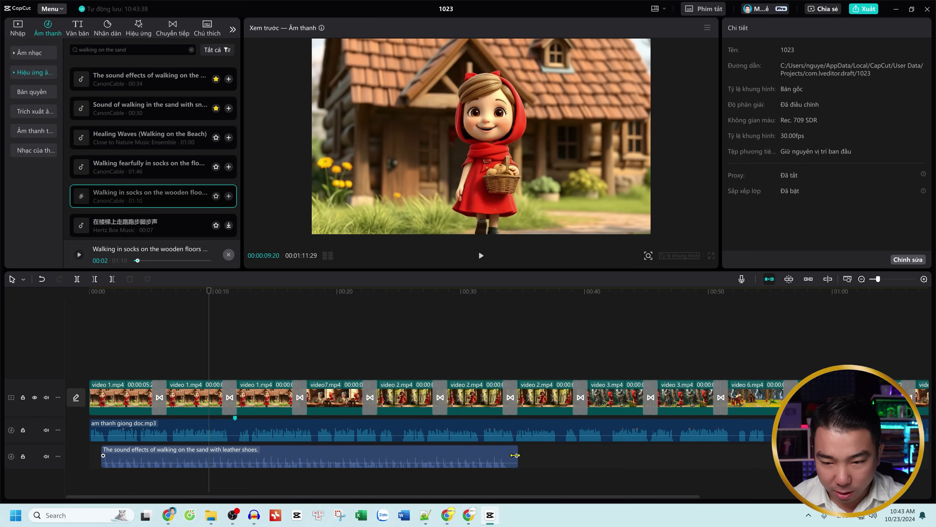
Give the footsteps clip a 10.0 s fade-out and trim its end to about 17 seconds.
click(514, 456)
drag(516, 448, 393, 450)
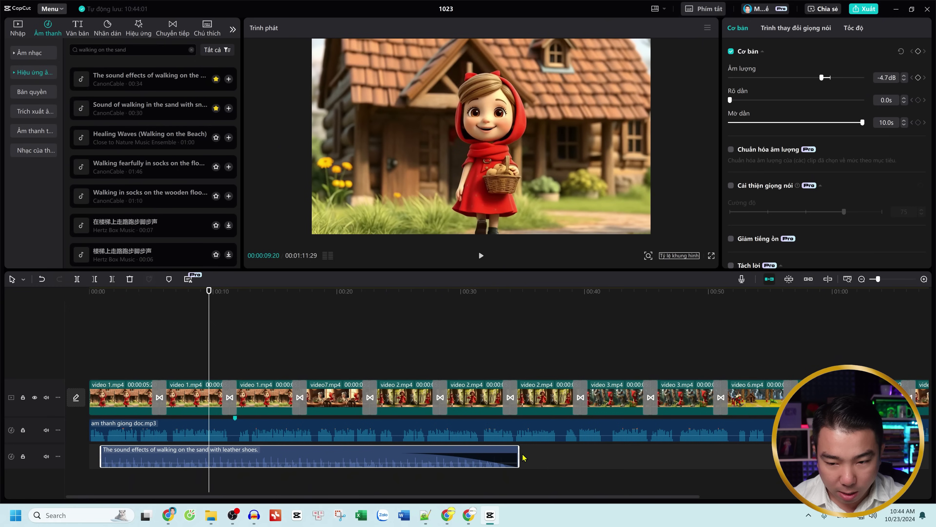
drag(519, 452, 302, 450)
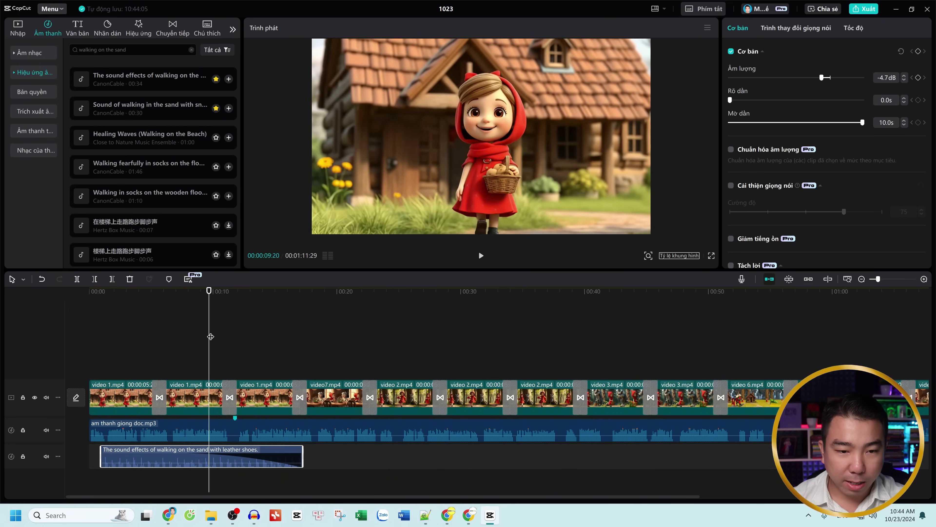
Move the playhead to 00:00:18:16 in the grandmother scene and clear the sound effects search.
drag(209, 337, 318, 344)
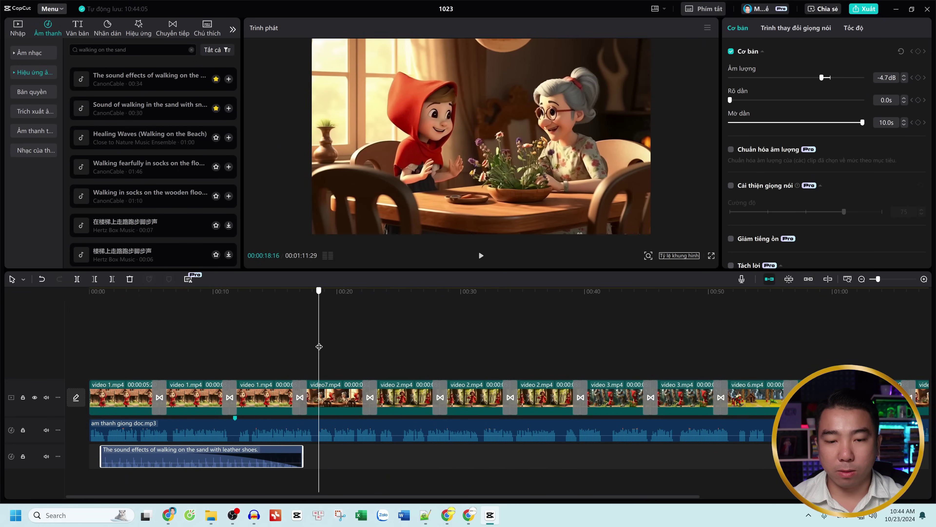
click(145, 49)
key(ctrl+a)
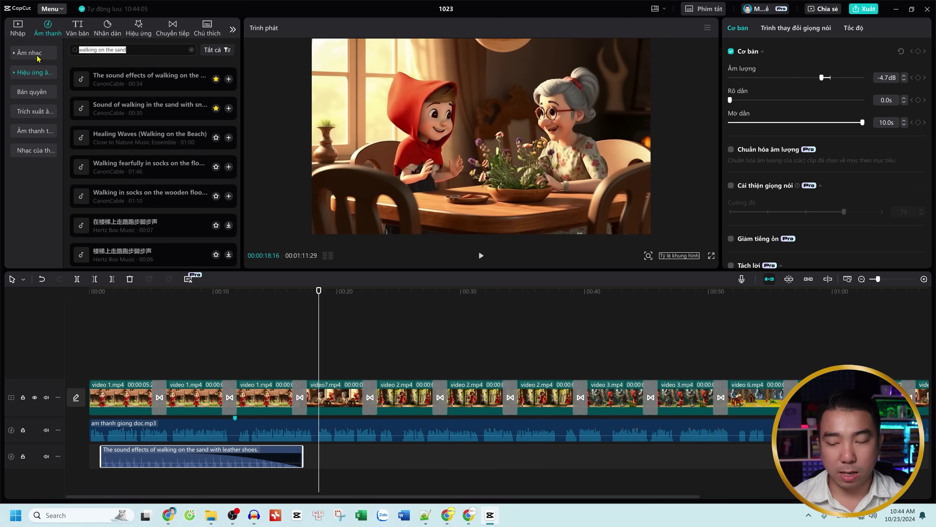
key(BackSpace)
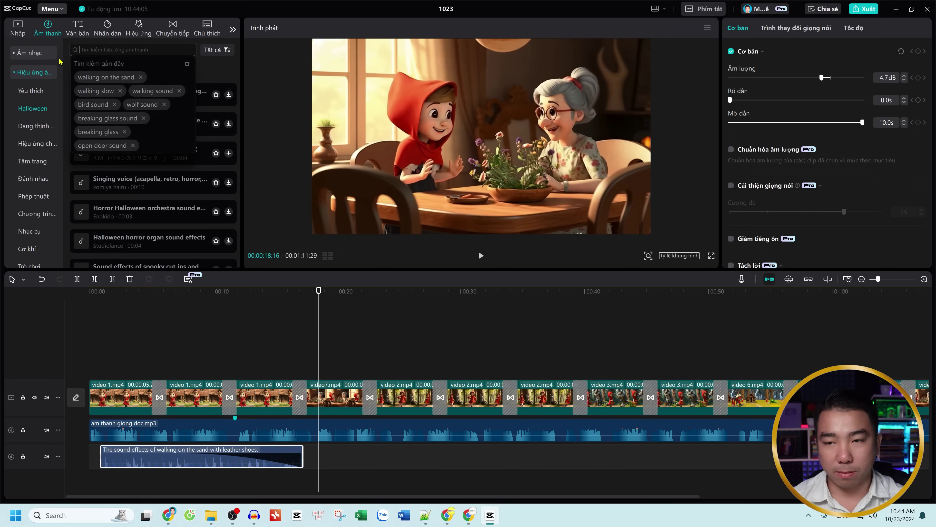
Switch to the ChatGPT window in Chrome and search for "gg dịch" in a new tab.
click(490, 515)
mouse_move(176, 521)
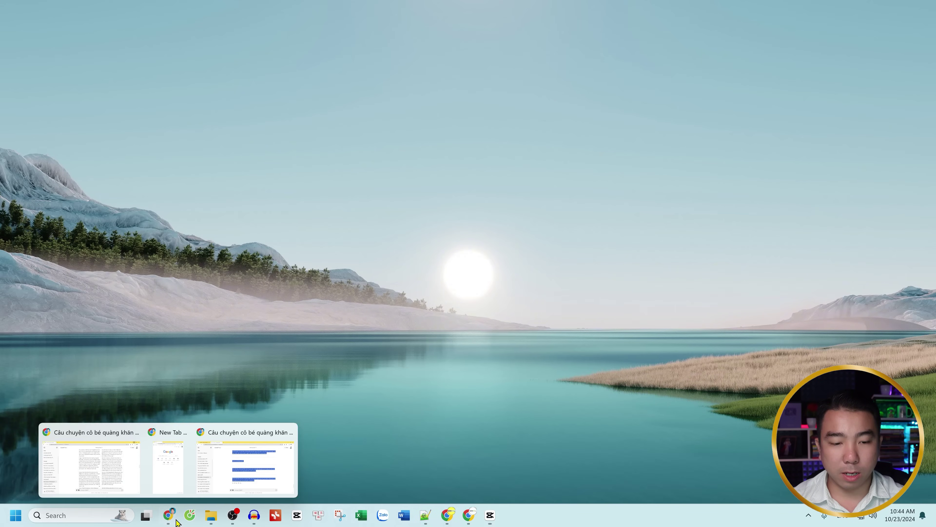
click(240, 466)
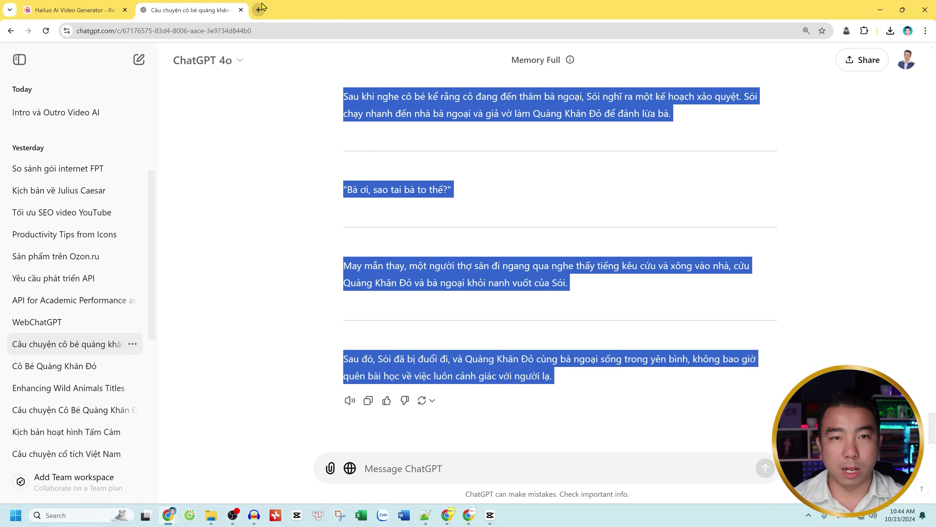
click(259, 10)
text(gg d)
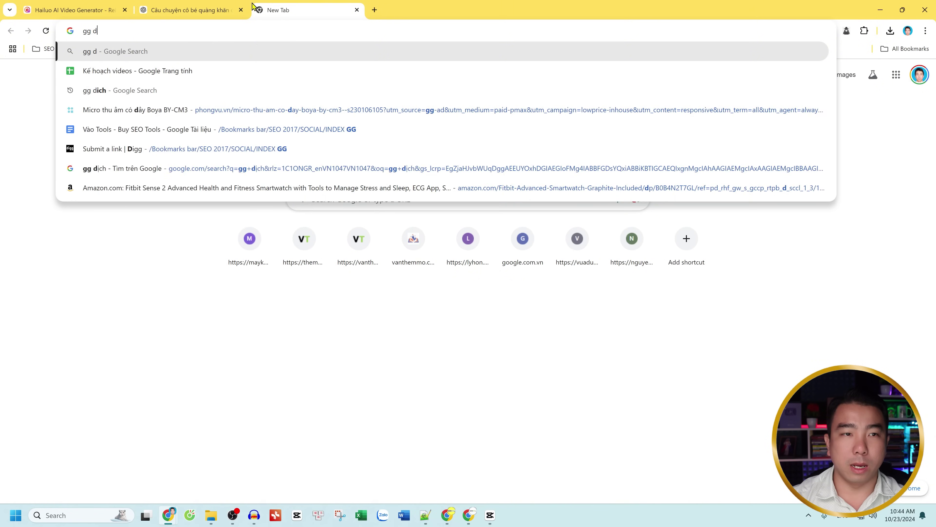
text(ịch)
key(Return)
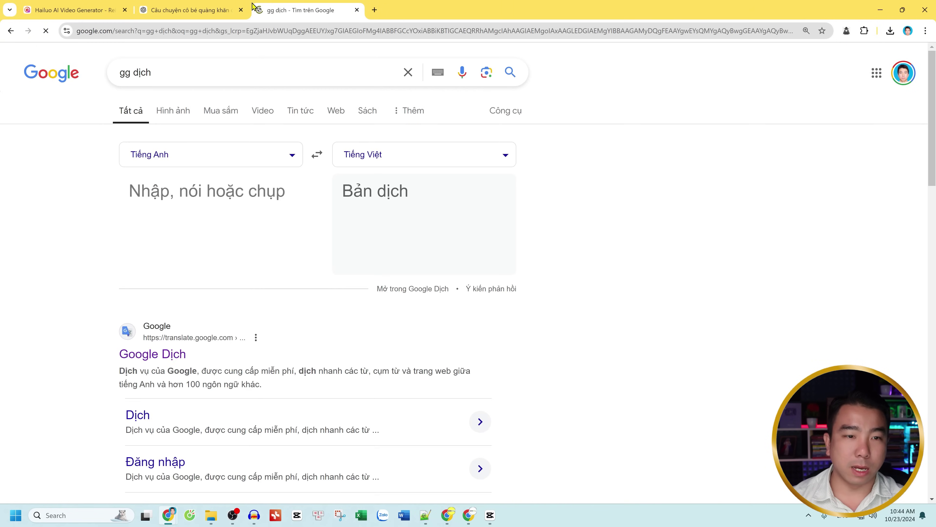
Translate "cười" from Vietnamese to English and copy the result "laugh" into CapCut's sound effects search.
text(cười)
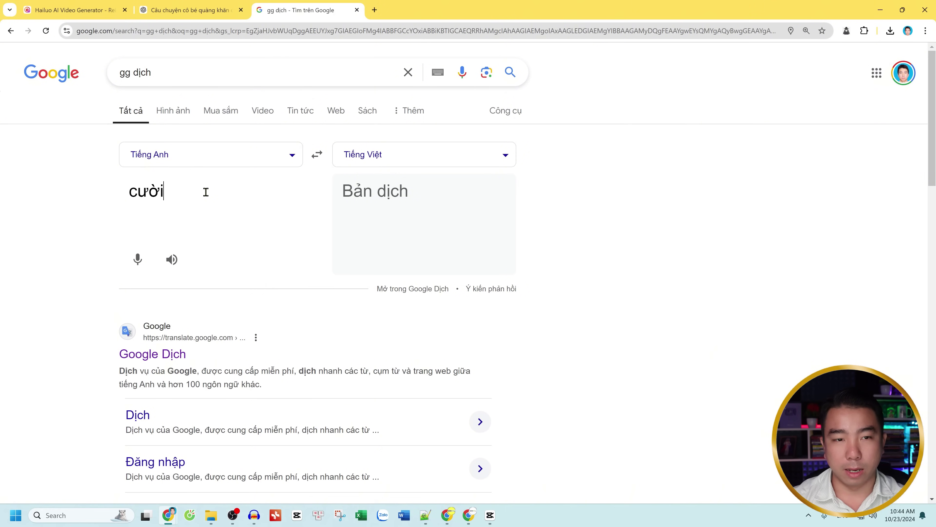
click(319, 157)
double_click(374, 190)
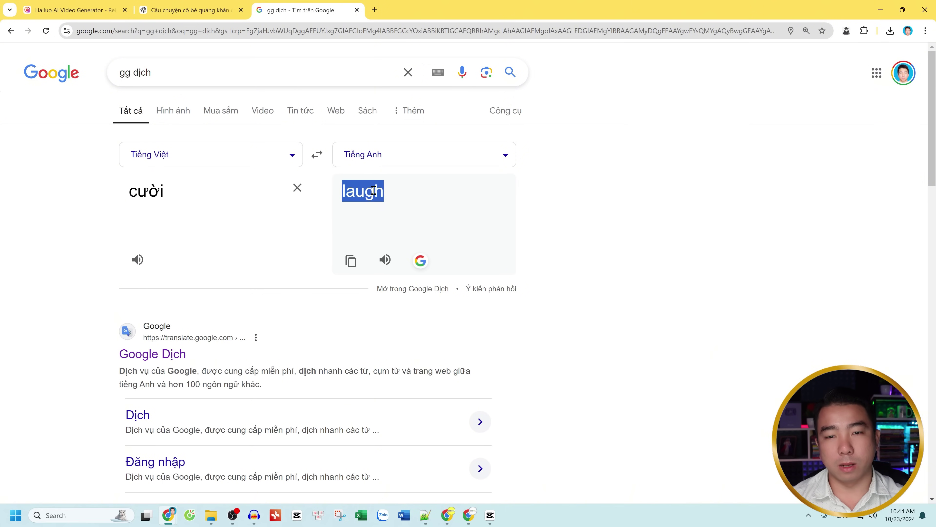
key(ctrl+c)
key(alt+Tab)
key(ctrl+v)
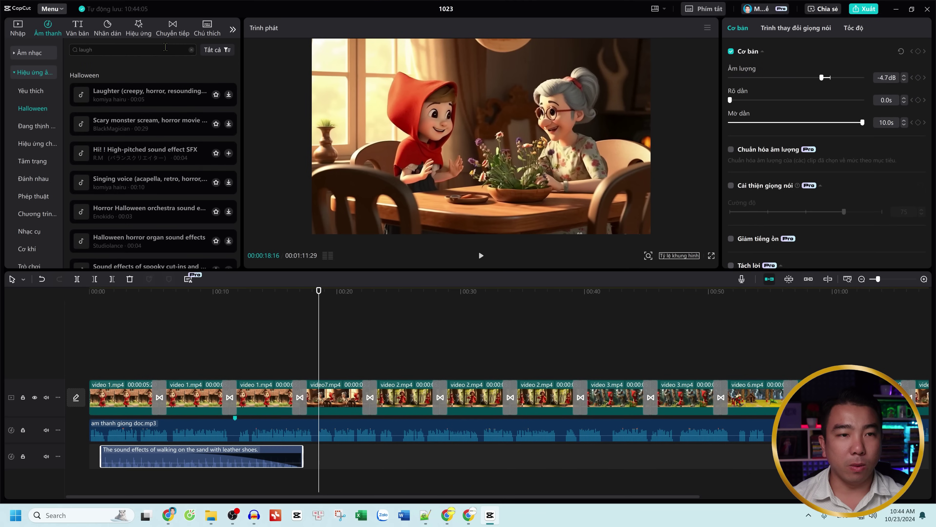
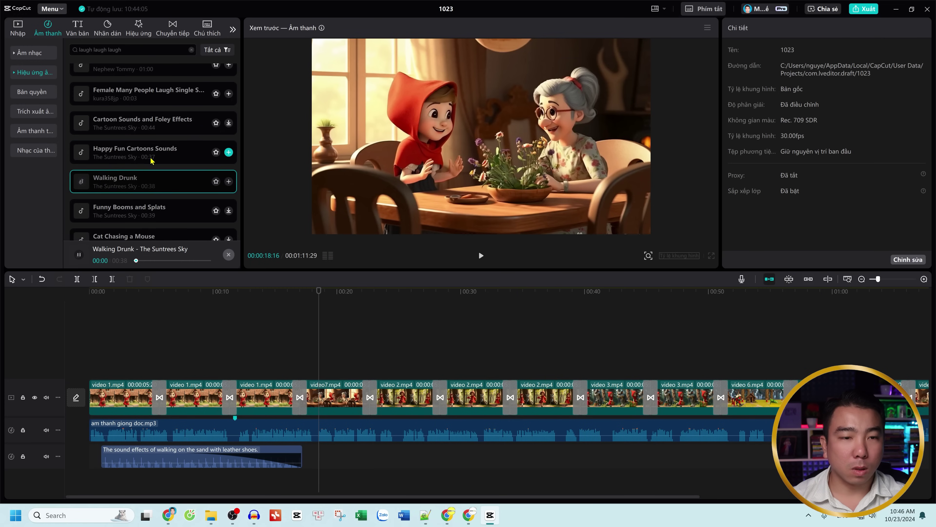
Add "Happy Fun Cartoons Sounds" after the footsteps at about 18 seconds and play that section.
drag(152, 162, 315, 456)
drag(321, 318, 313, 318)
click(481, 255)
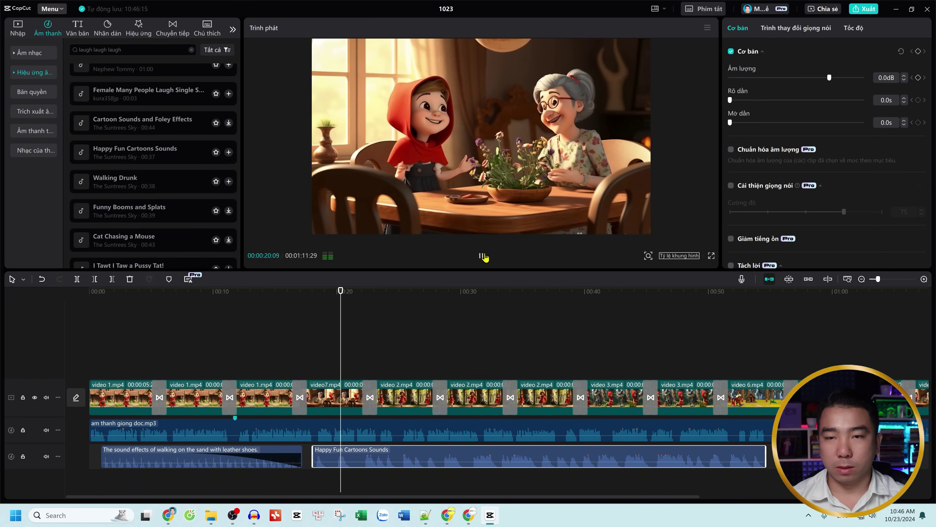
click(481, 255)
Lower the cartoon sound's volume to -9.5 dB, raise the narration to 6.9 dB, and play the mix.
drag(432, 460, 433, 465)
click(461, 430)
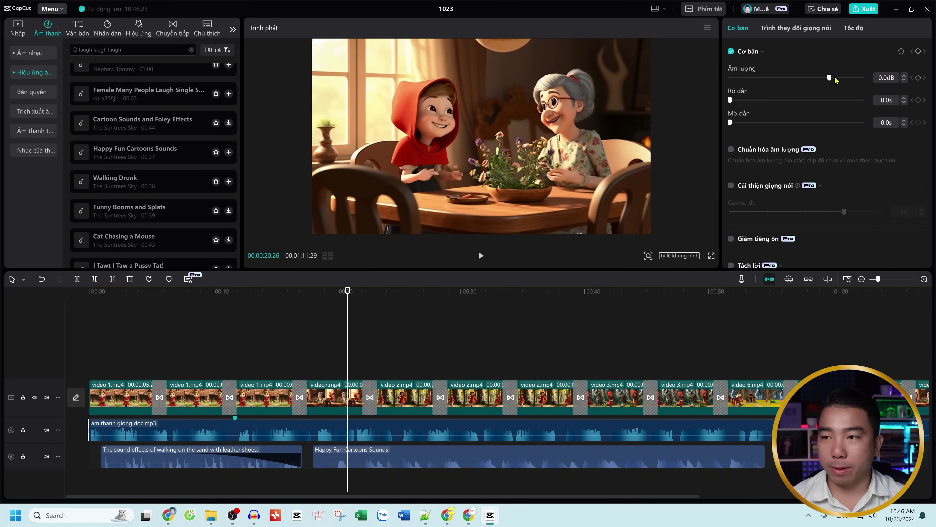
drag(835, 78, 840, 77)
key(space)
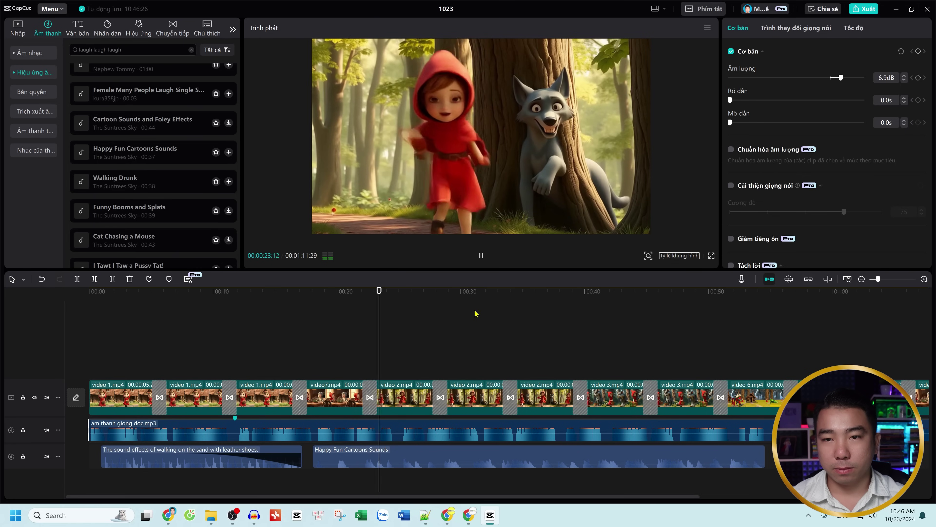
key(space)
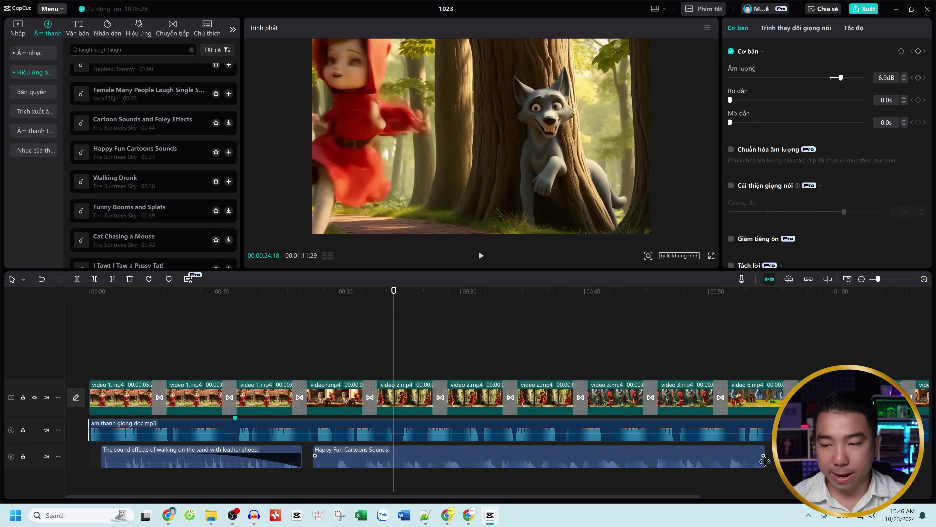
Trim the end of "Happy Fun Cartoons Sounds" to about 40 seconds, near the start of the wolf conversation scene.
drag(764, 461, 403, 462)
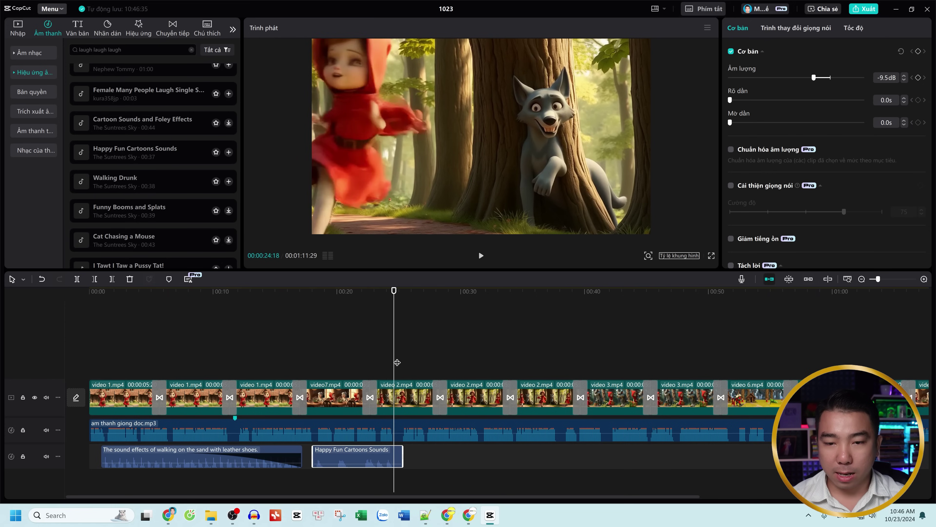
drag(397, 362, 594, 385)
click(502, 454)
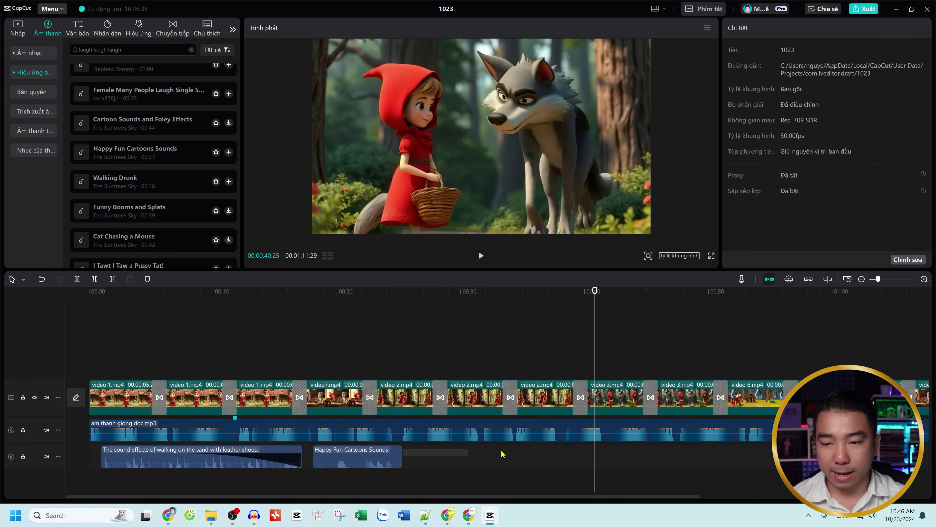
mouse_move(401, 462)
drag(402, 463, 603, 451)
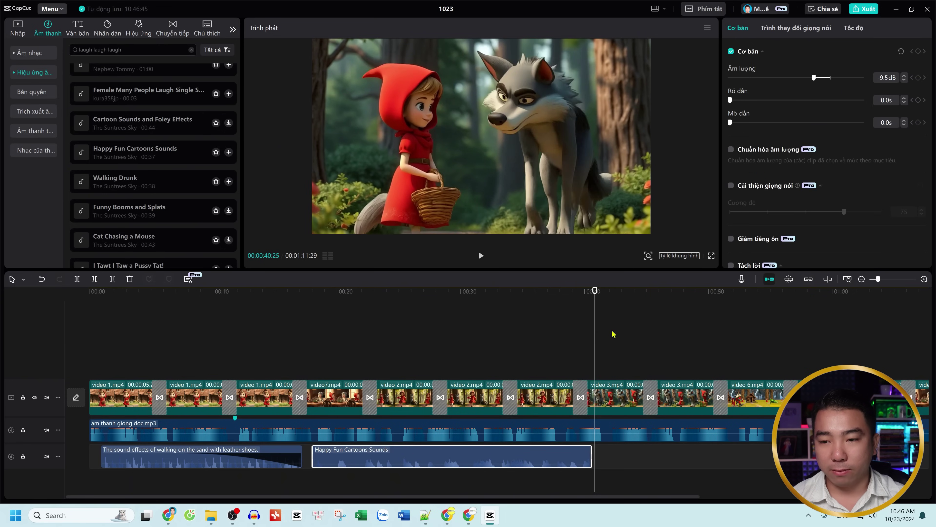
Search the sound effects for "wolf sound" for the scene at 00:00:41:23 and preview "Howling wolf".
drag(594, 330, 607, 332)
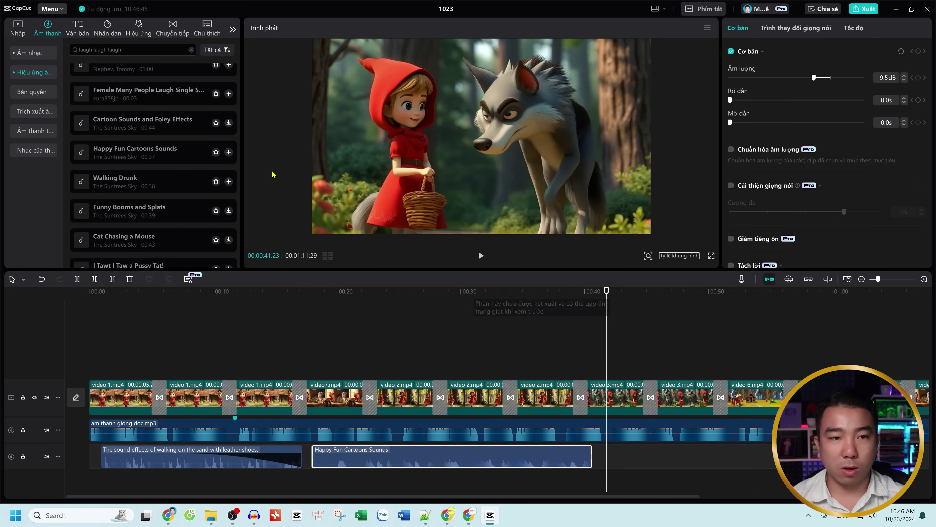
triple_click(135, 50)
text(wolf sound)
key(Return)
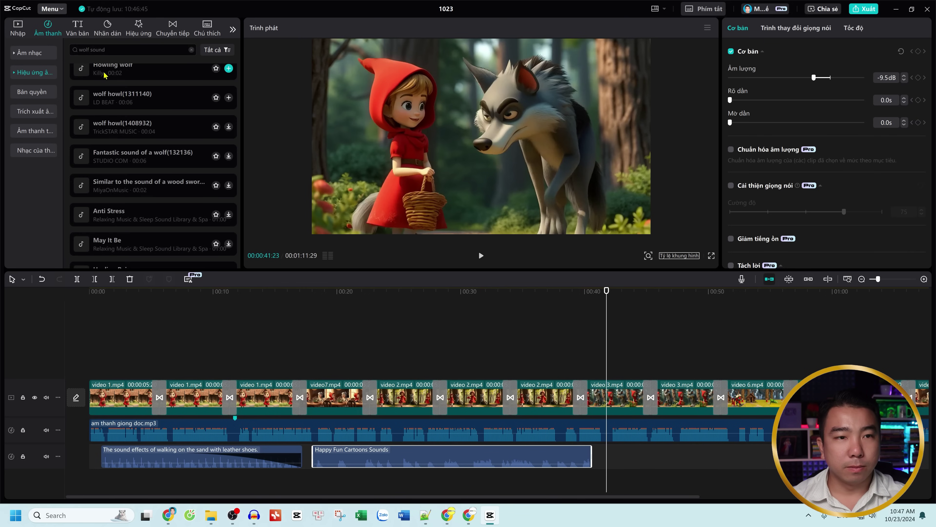
click(106, 74)
Add "Howling wolf" after the cartoon sound at about 41 seconds and play from about 35 seconds to check it.
drag(122, 79, 599, 461)
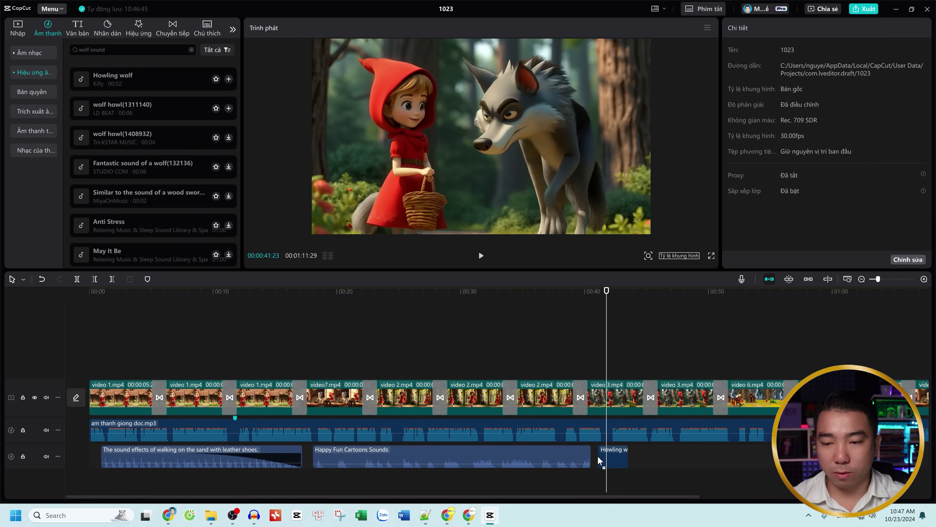
mouse_move(598, 461)
mouse_down()
mouse_move(564, 472)
mouse_move(378, 485)
mouse_move(559, 486)
mouse_move(599, 460)
mouse_up()
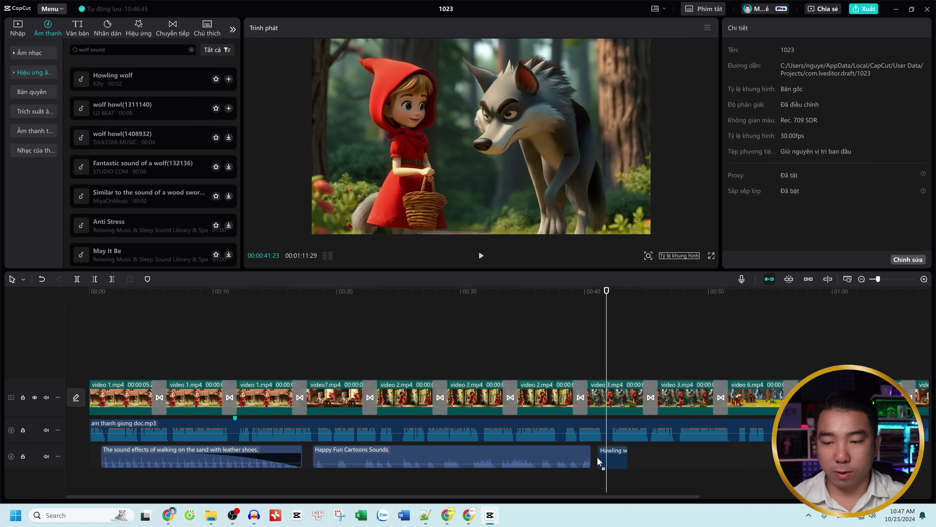
drag(606, 361, 524, 366)
key(space)
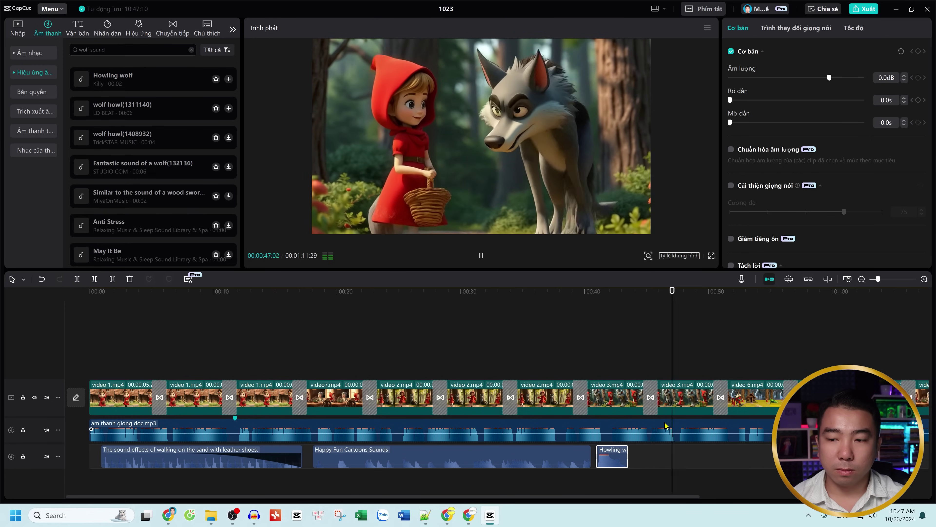
key(space)
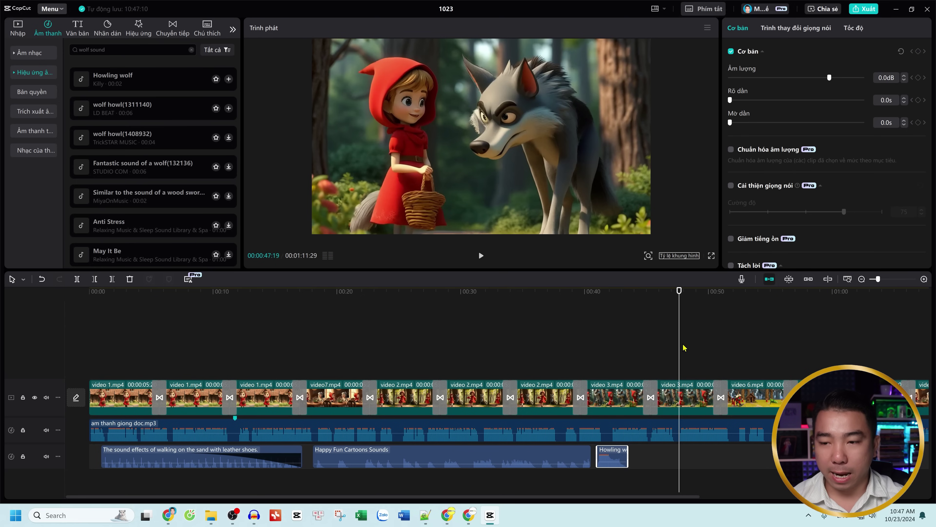
Scale the second video 6.mp4 clip, at 57 seconds, to 107% to push its watermark out of the frame.
drag(680, 349, 795, 366)
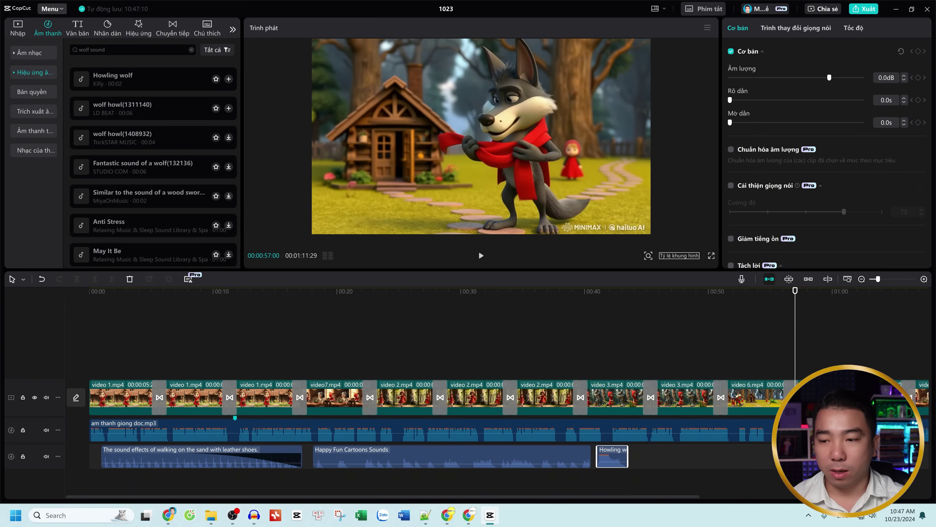
click(762, 329)
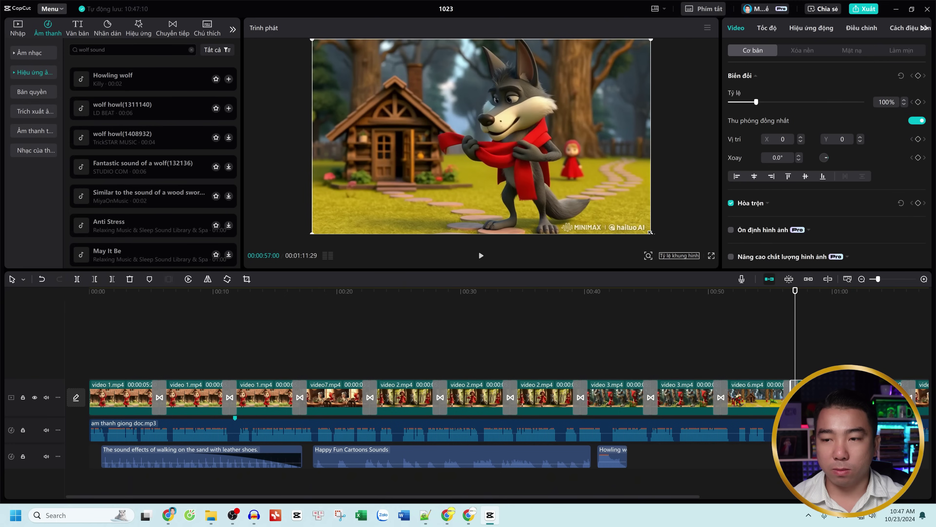
drag(650, 233, 662, 241)
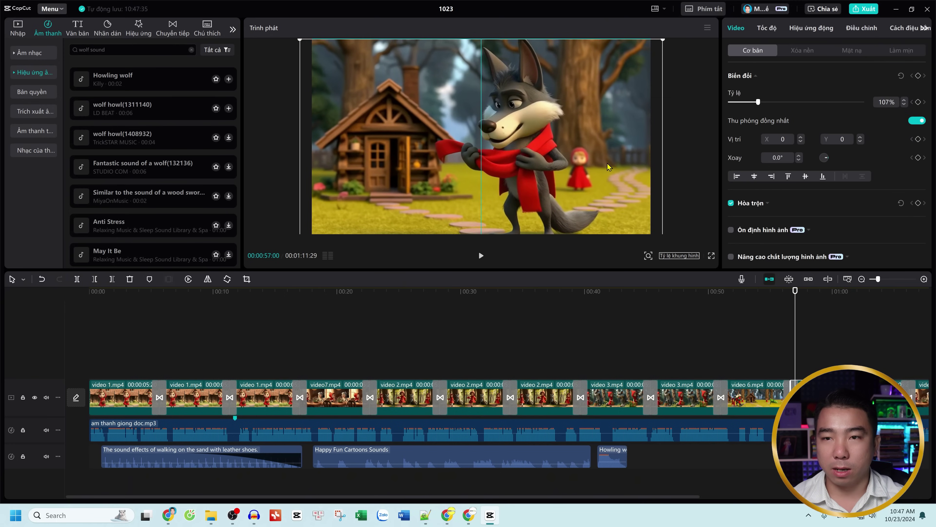
click(671, 168)
Scrub back to 00:00:08:22 and show the whole project in the timeline.
click(666, 343)
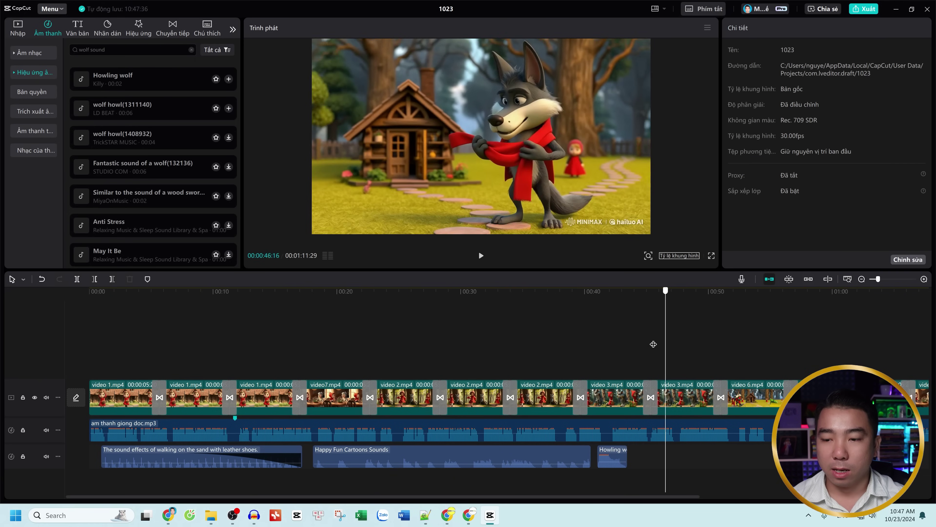
drag(653, 344, 217, 374)
ctrl+scroll(289, 376, down, 1)
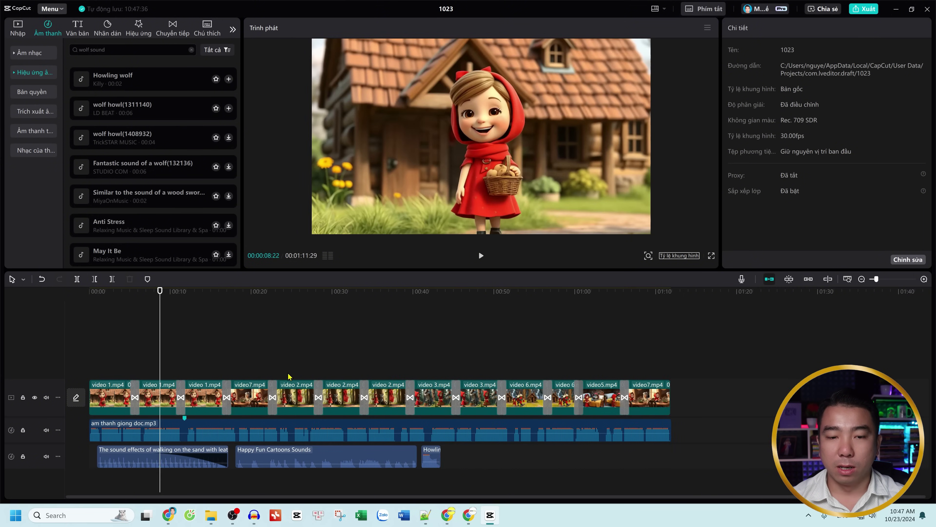
Preview more of the wolf sound effects and add "Fantastic sound of a wolf(132136)" on a new audio track at about 20 seconds.
ctrl+scroll(288, 376, down, 2)
drag(132, 324, 364, 339)
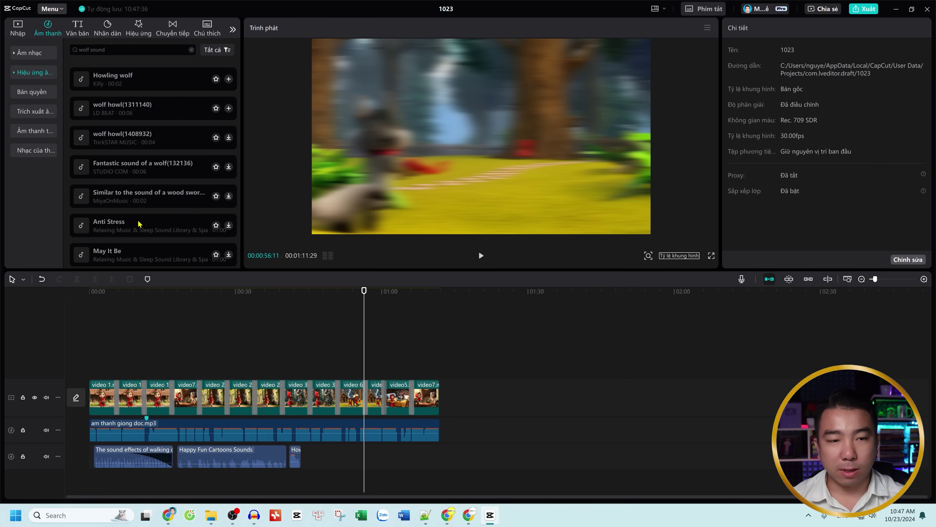
click(139, 223)
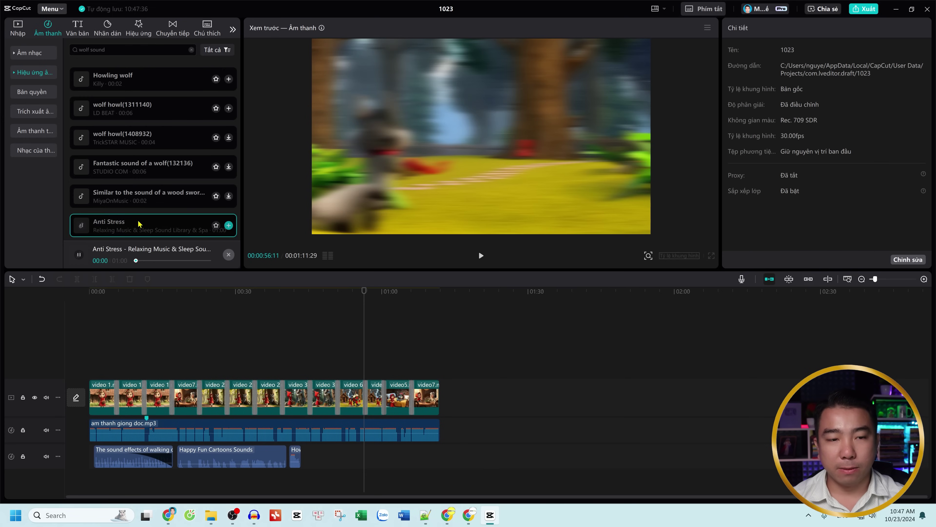
click(136, 199)
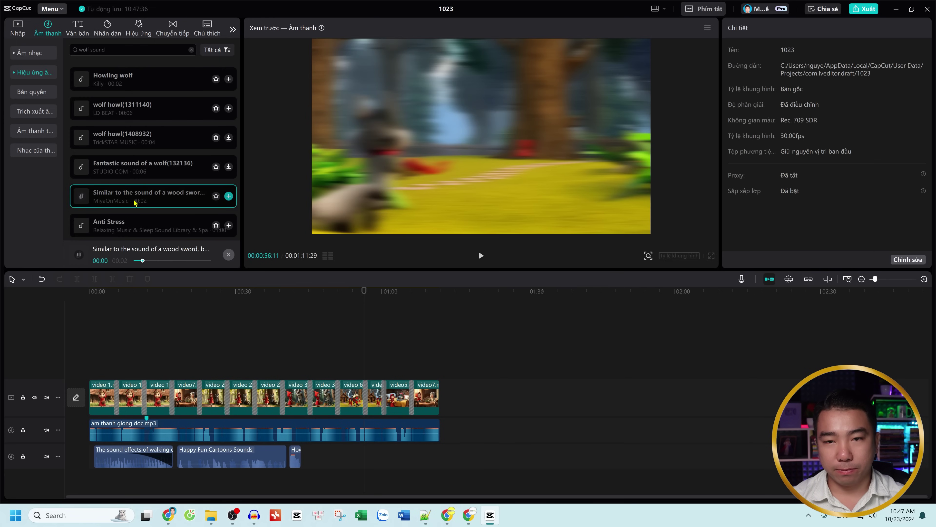
click(143, 177)
scroll(137, 144, down, 1)
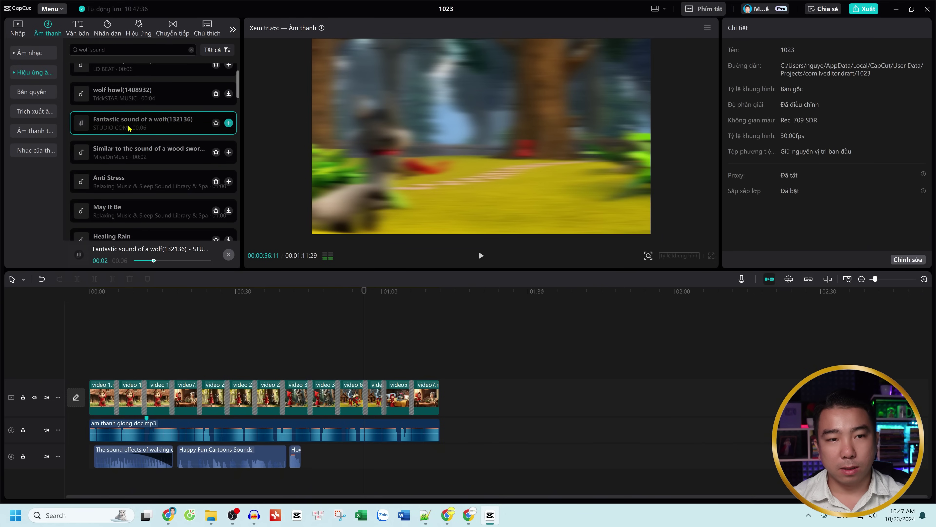
drag(129, 128, 208, 478)
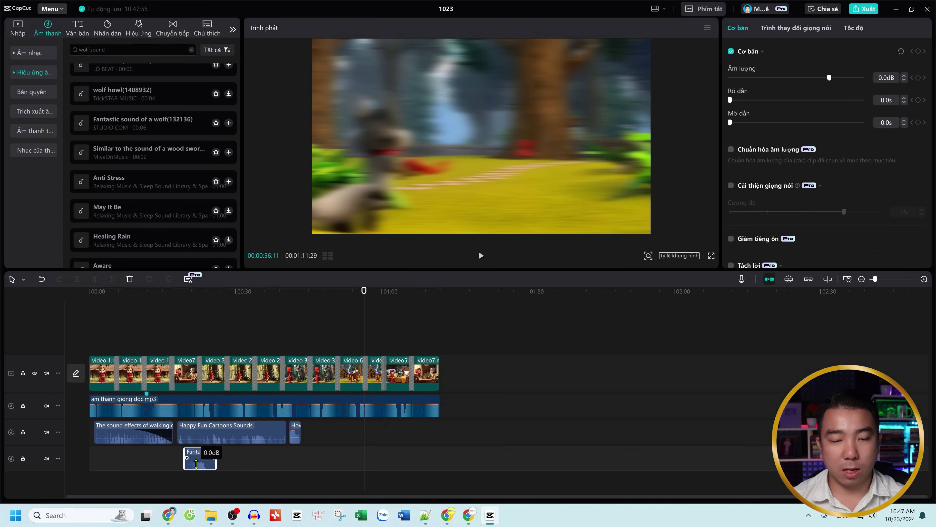
Add "Suara Srigala Horor Di Malam Hari" after the howling sound at about 46 seconds and trim it to end at about 59 seconds.
click(136, 220)
click(136, 236)
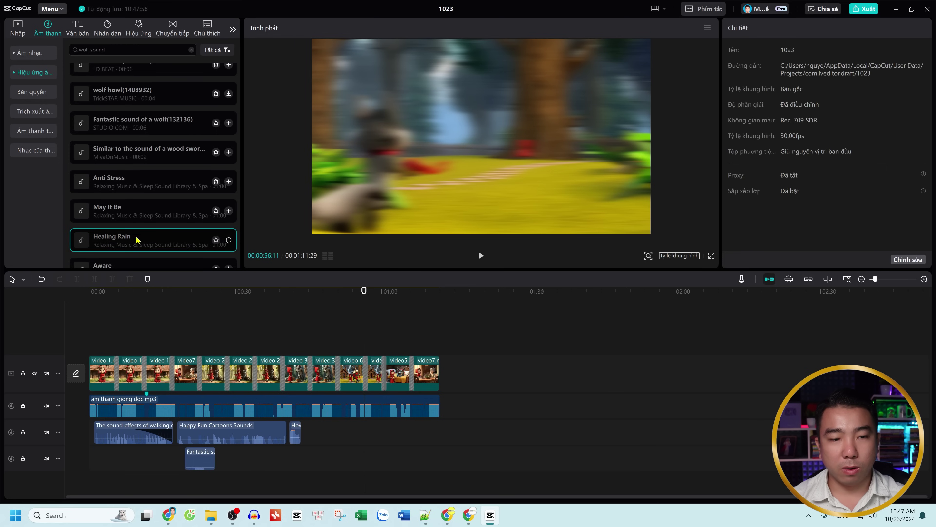
scroll(140, 225, down, 5)
click(152, 221)
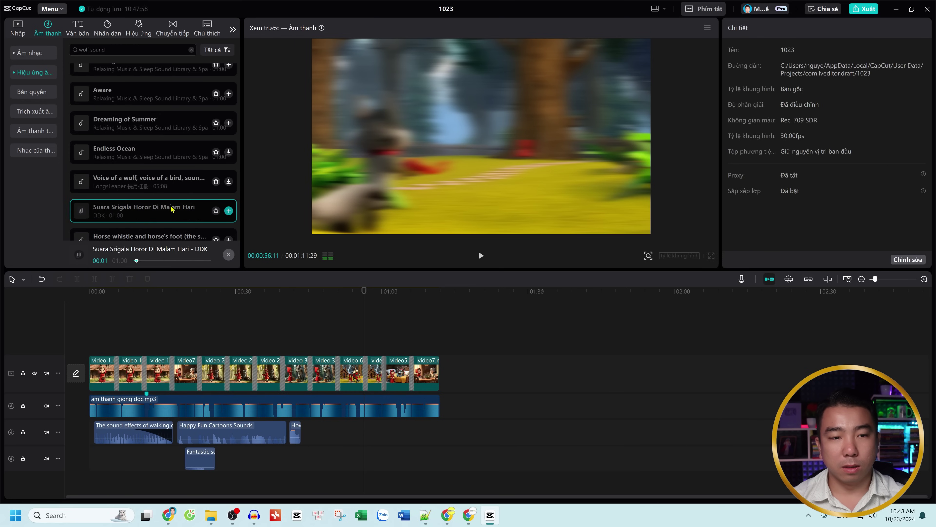
drag(161, 213, 316, 441)
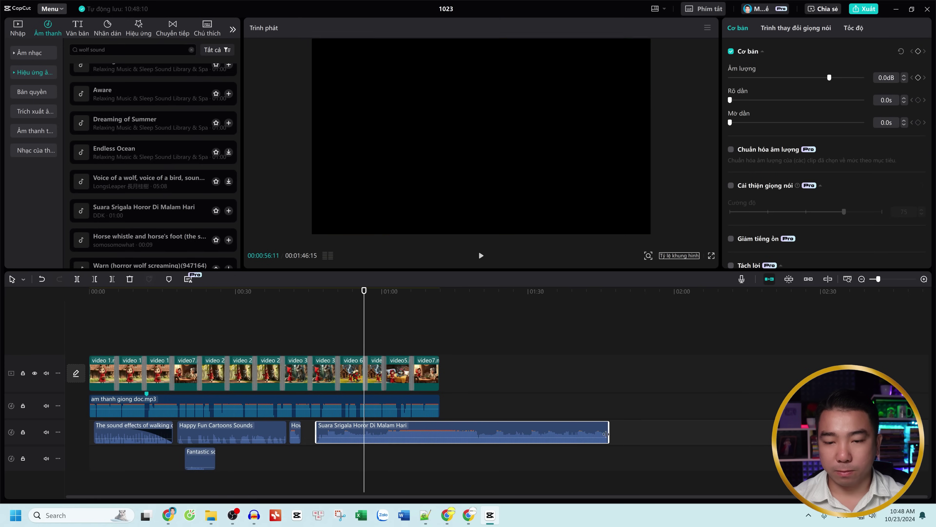
drag(609, 432, 376, 446)
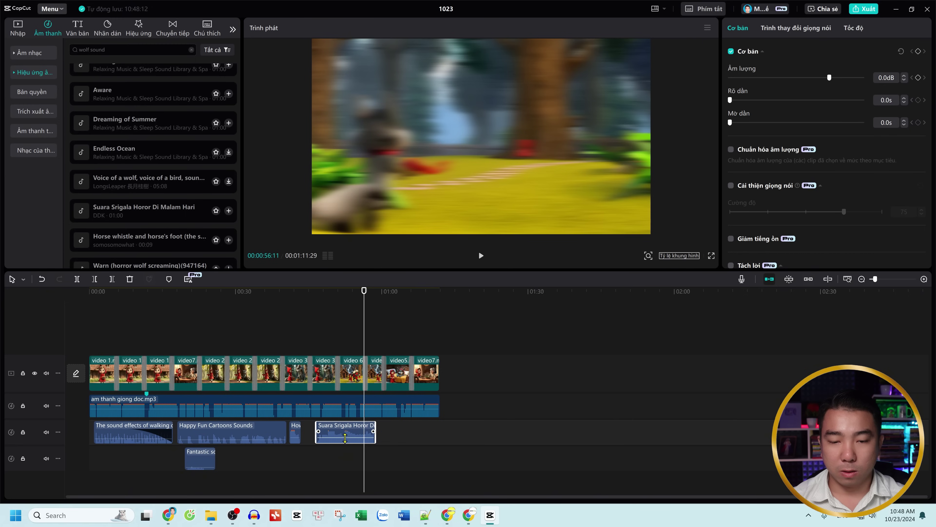
Lower the "Suara Srigala Horor Di Malam Hari" clip's volume to -20.3 dB and play the project from near the beginning.
drag(344, 437, 345, 441)
drag(363, 335, 92, 360)
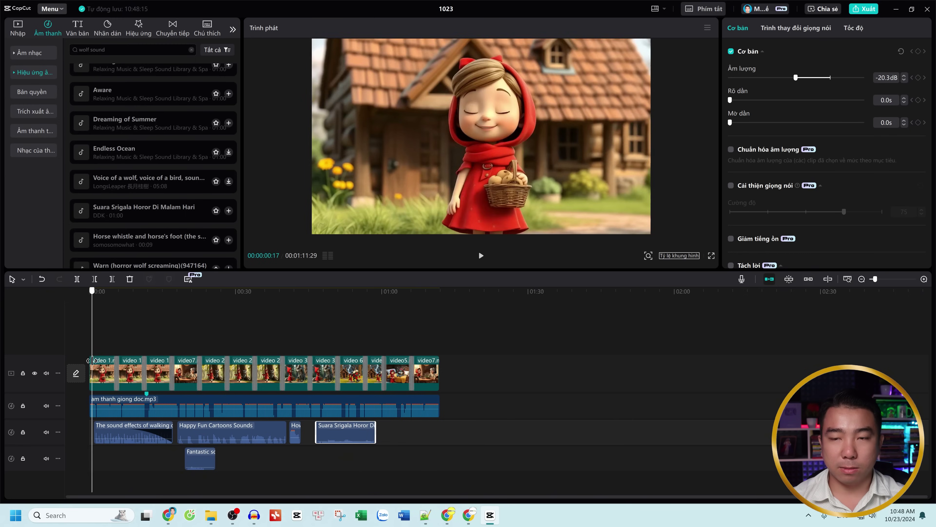
click(480, 254)
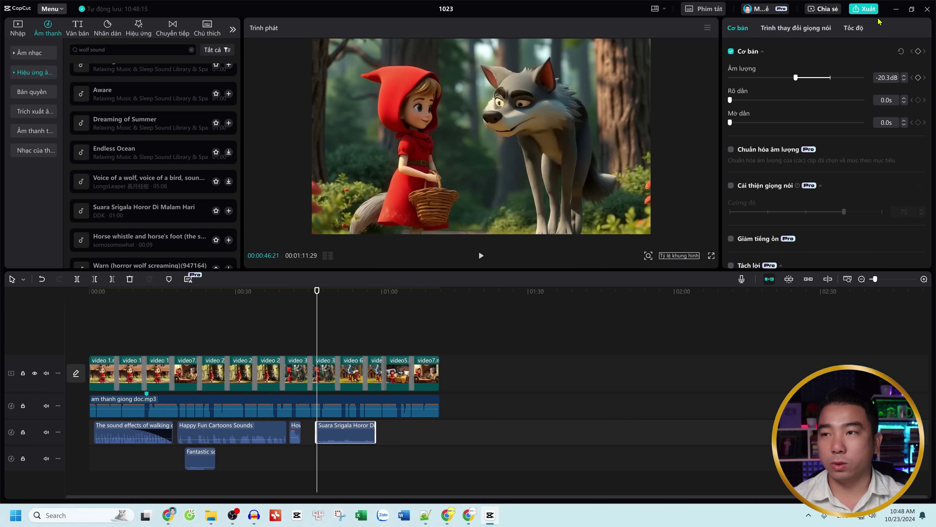
Open the export settings and choose "139 Hd Tạo video hoạt hình 3D để kiếm tiền Youtube AI siêu dễ" in E:\YOUTUBE VANTHEWEB 2024 as destination.
click(869, 11)
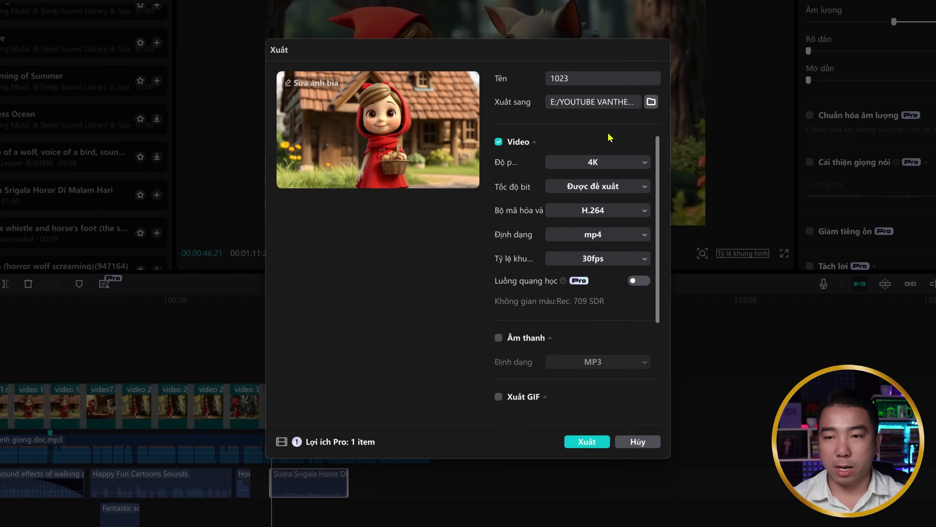
click(650, 102)
click(627, 34)
click(626, 33)
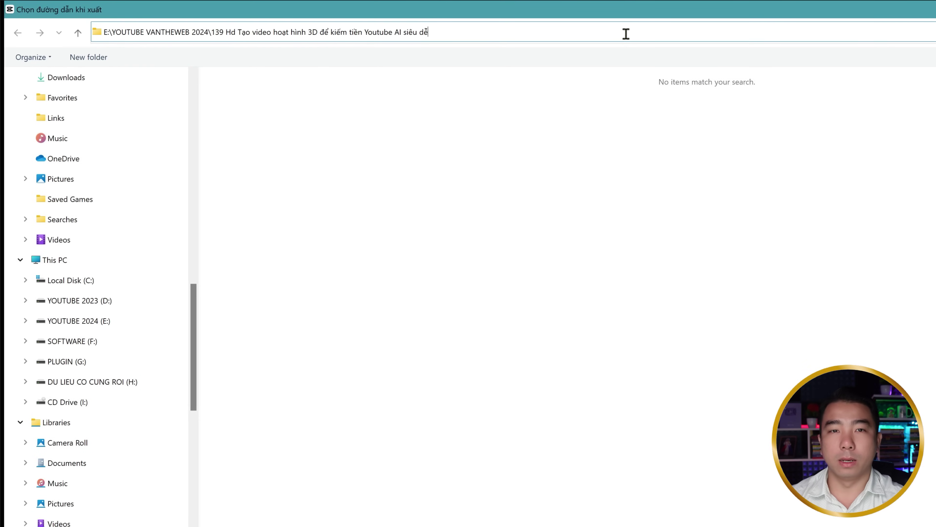
click(626, 64)
key(Return)
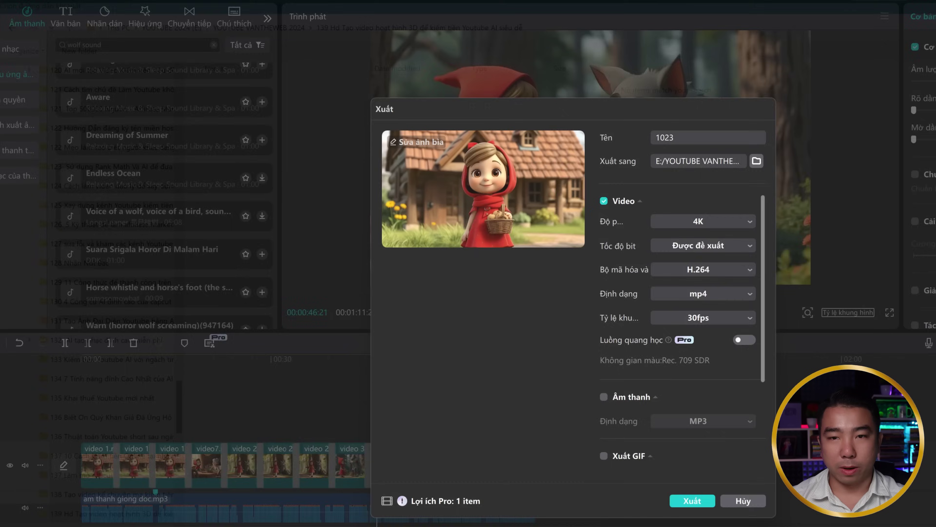
Name the output "Video hoat hinh" and export it as a 4K H.264 mp4 at 30fps.
click(575, 79)
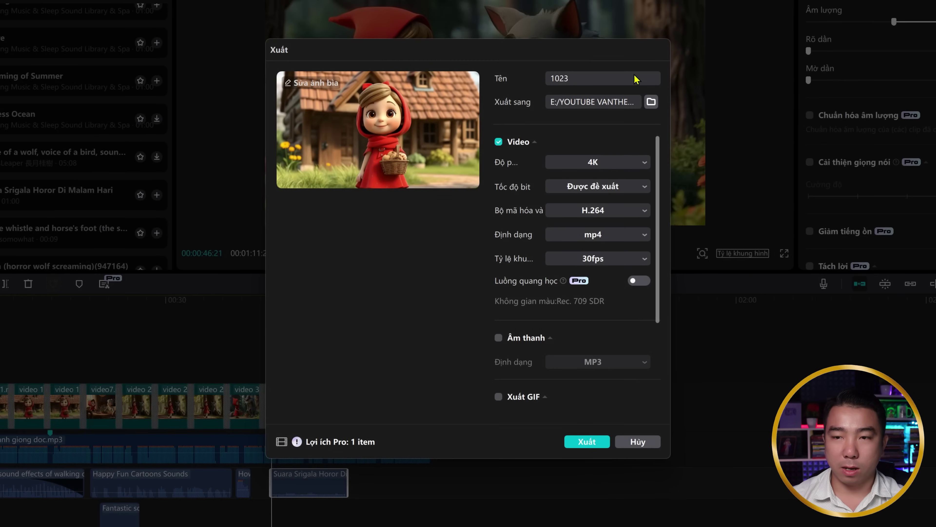
click(628, 76)
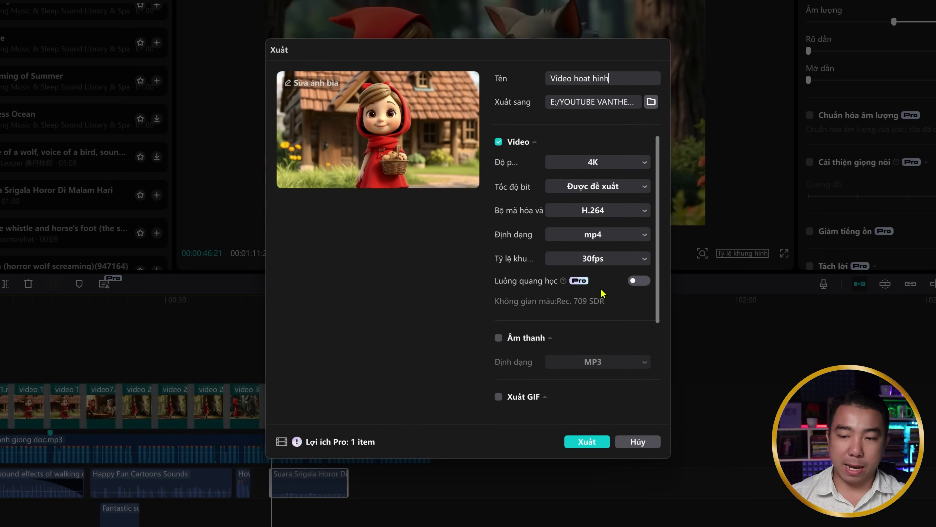
click(593, 440)
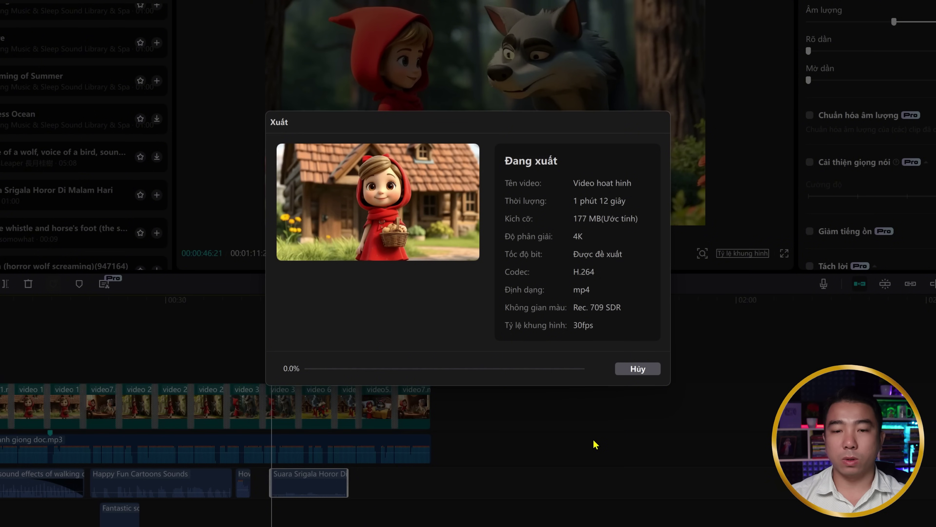